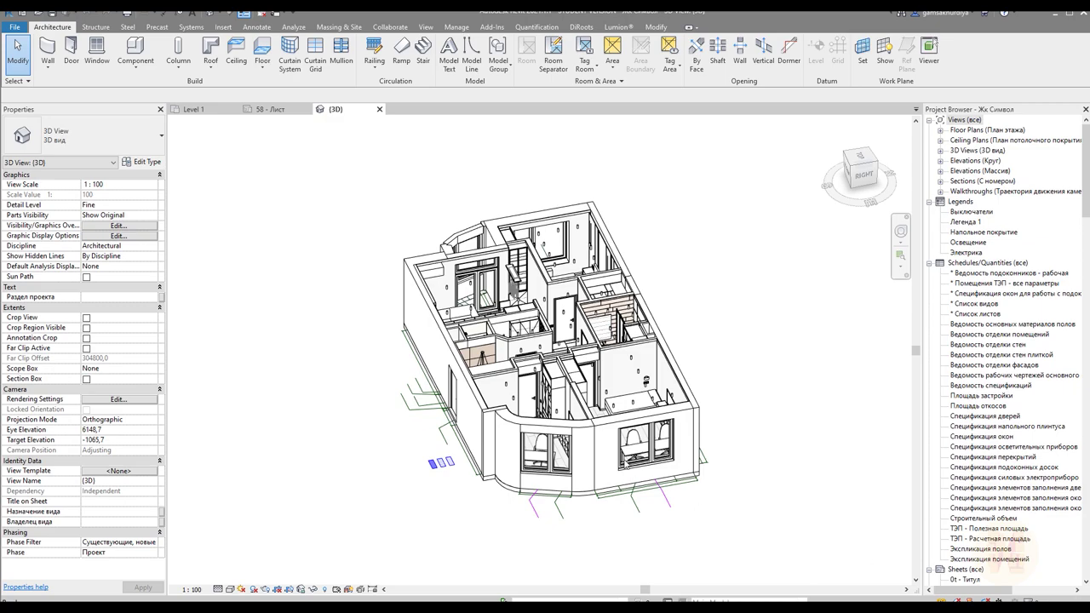
Pan and orbit the apartment model in Revit, then orbit it in the A360 web viewer
middle_drag(720, 405, 719, 333)
shift+middle_drag(618, 347, 675, 401)
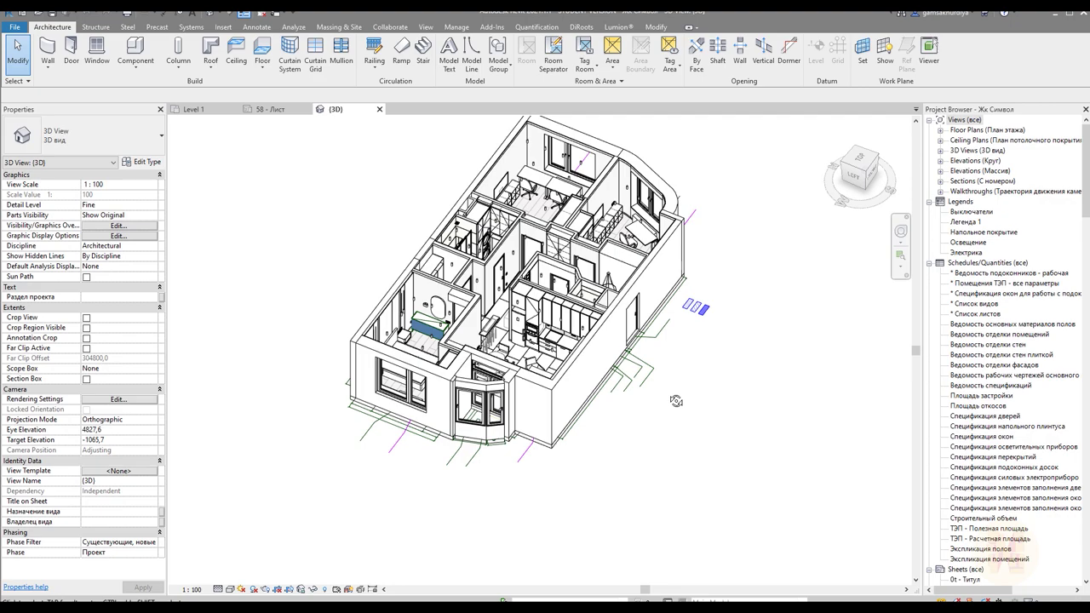
shift+middle_drag(675, 400, 543, 380)
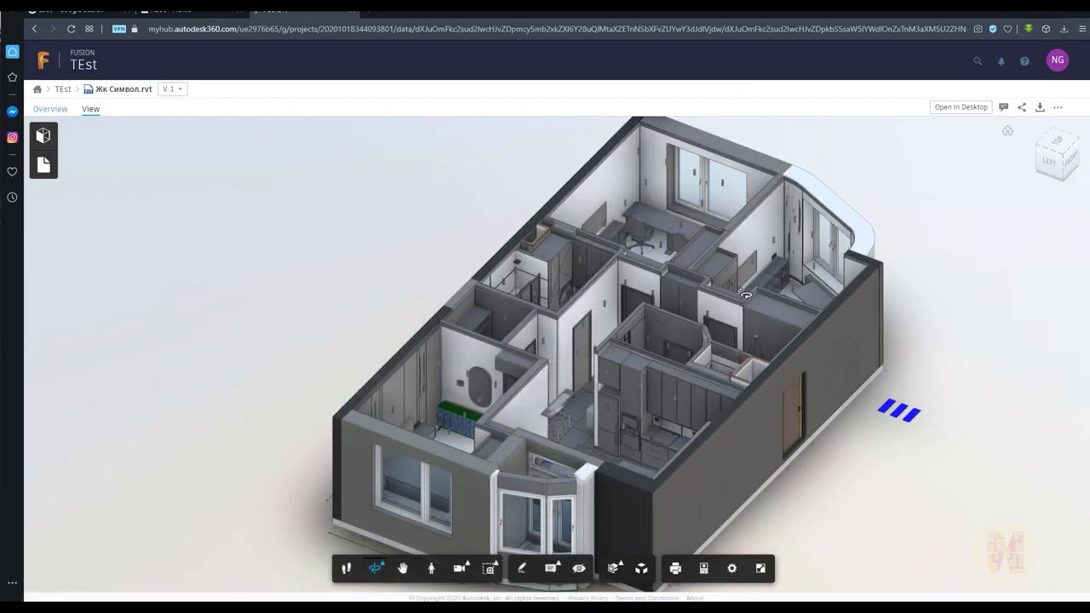
drag(873, 416, 941, 309)
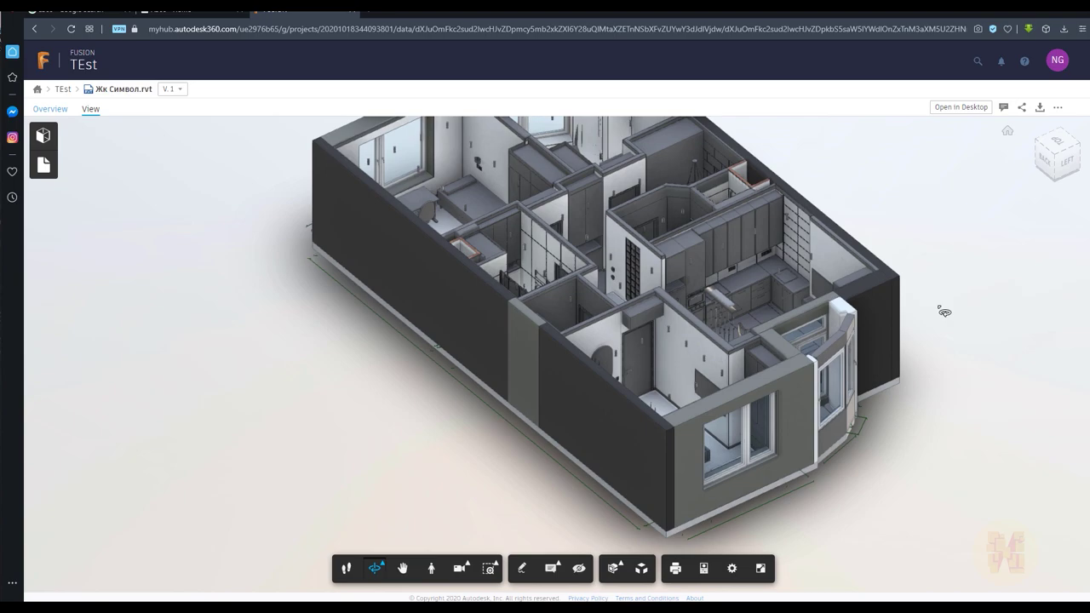
Orbit the model to its opposite side and zoom in and out in the A360 viewer
drag(944, 312, 885, 347)
scroll(723, 348, up, 3)
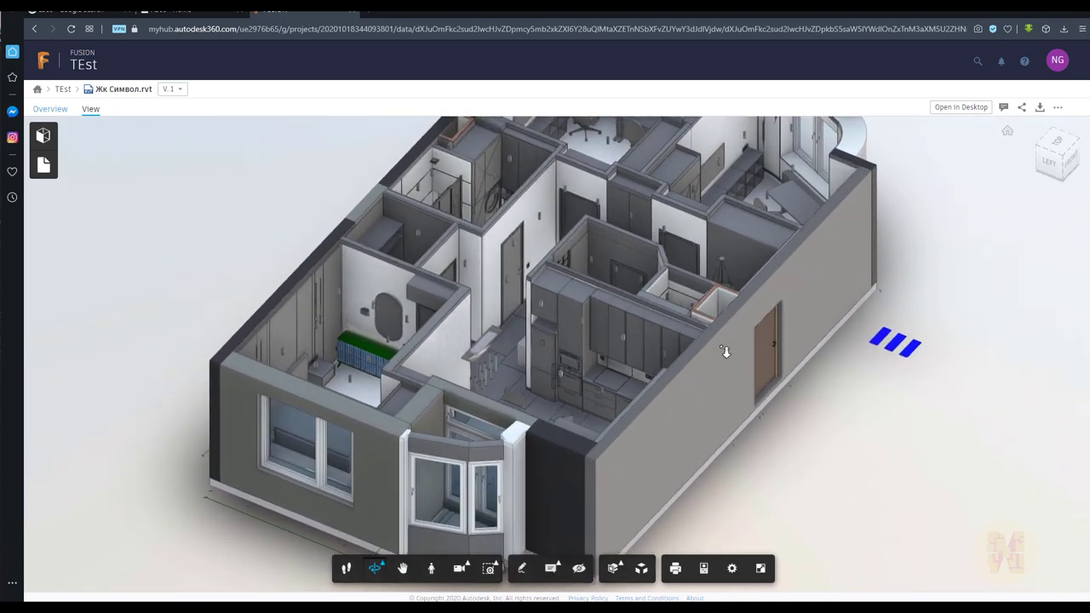
scroll(726, 349, down, 5)
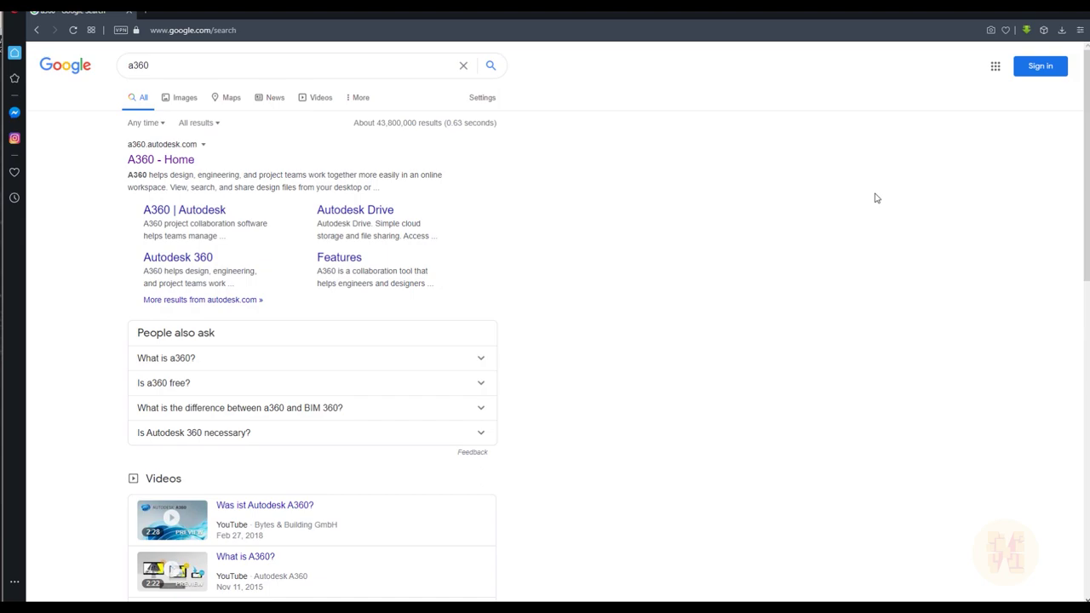
Open the A360 - Home result from the 'a360' Google search
click(164, 66)
click(77, 173)
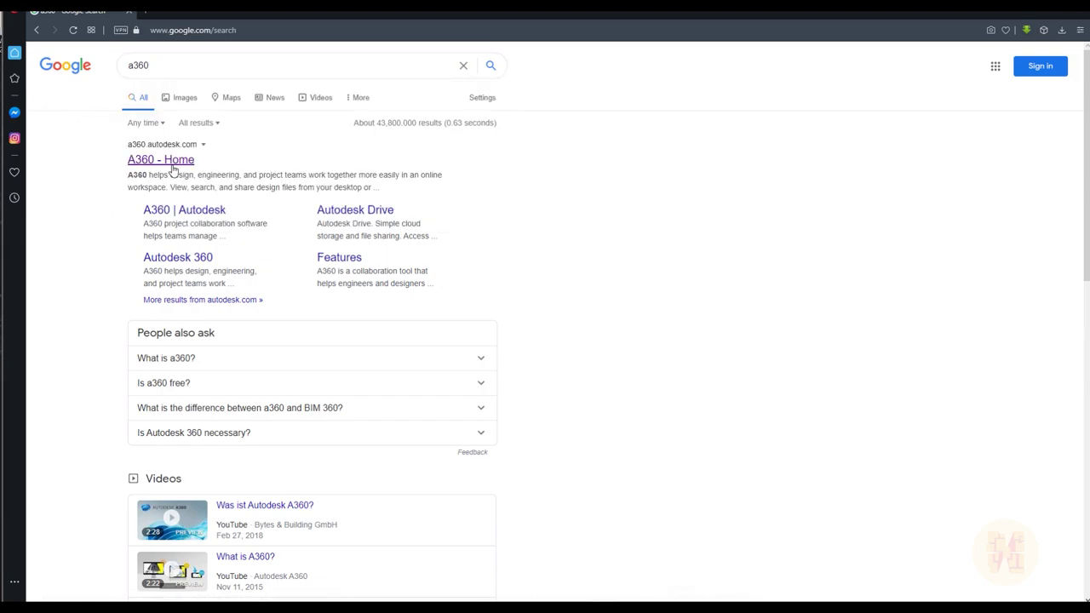
click(173, 160)
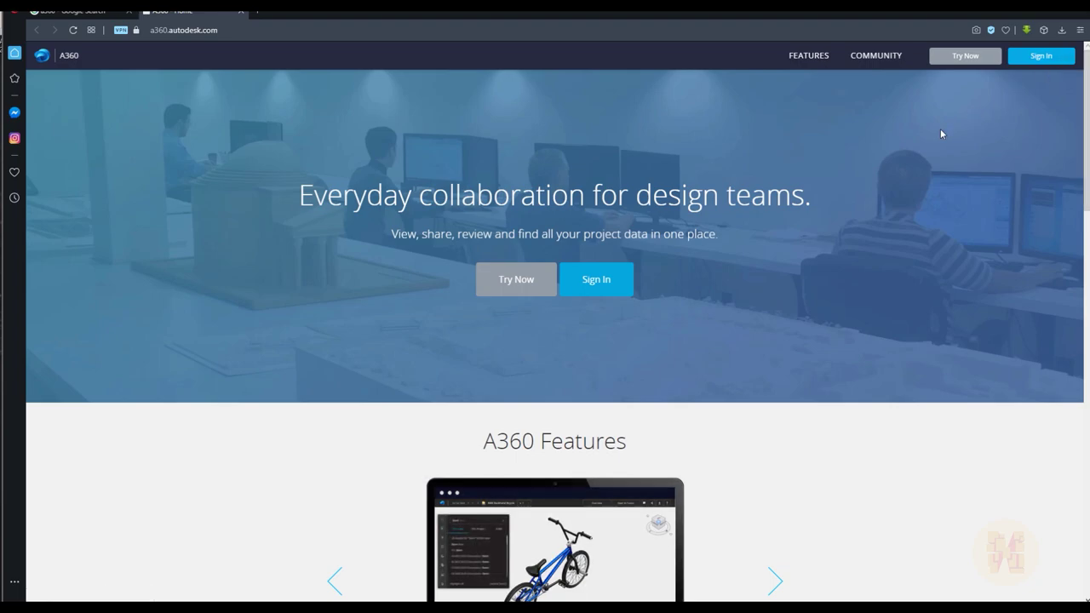
Sign in to A360 with the account e-mail and password
click(1051, 63)
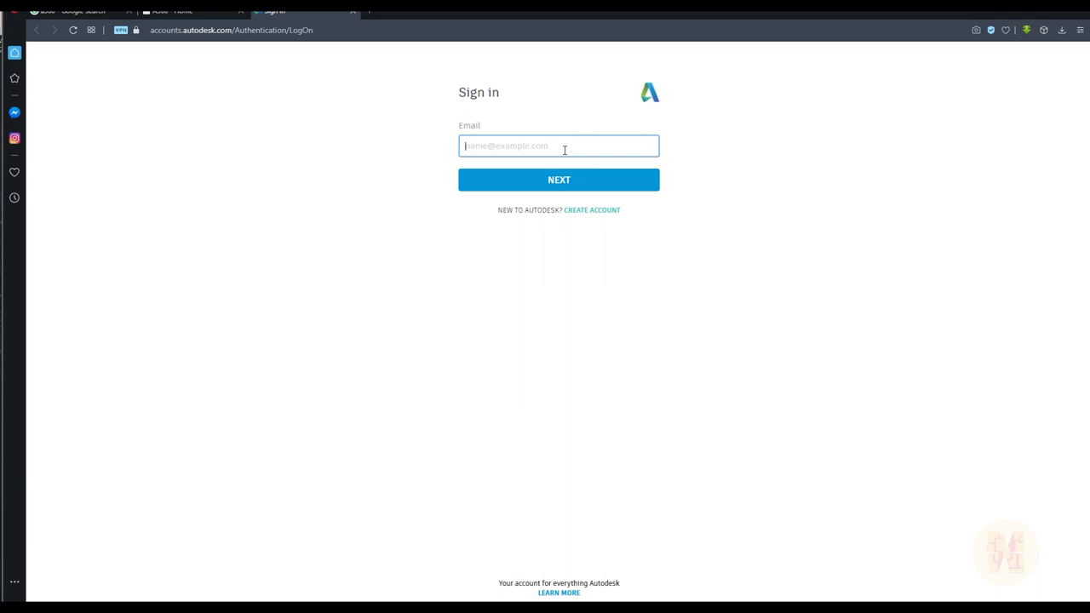
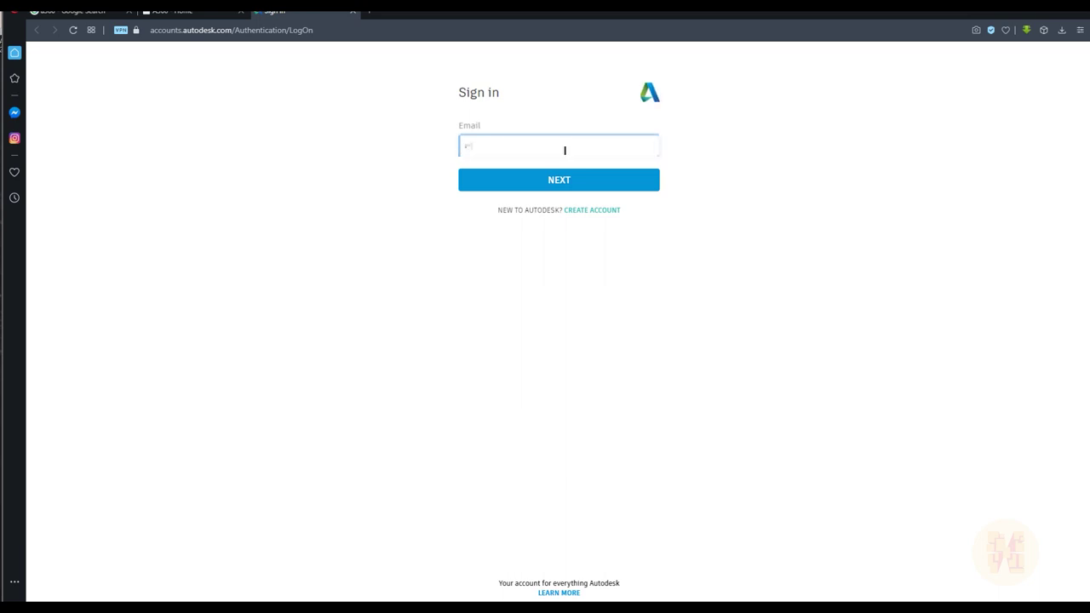
key(Return)
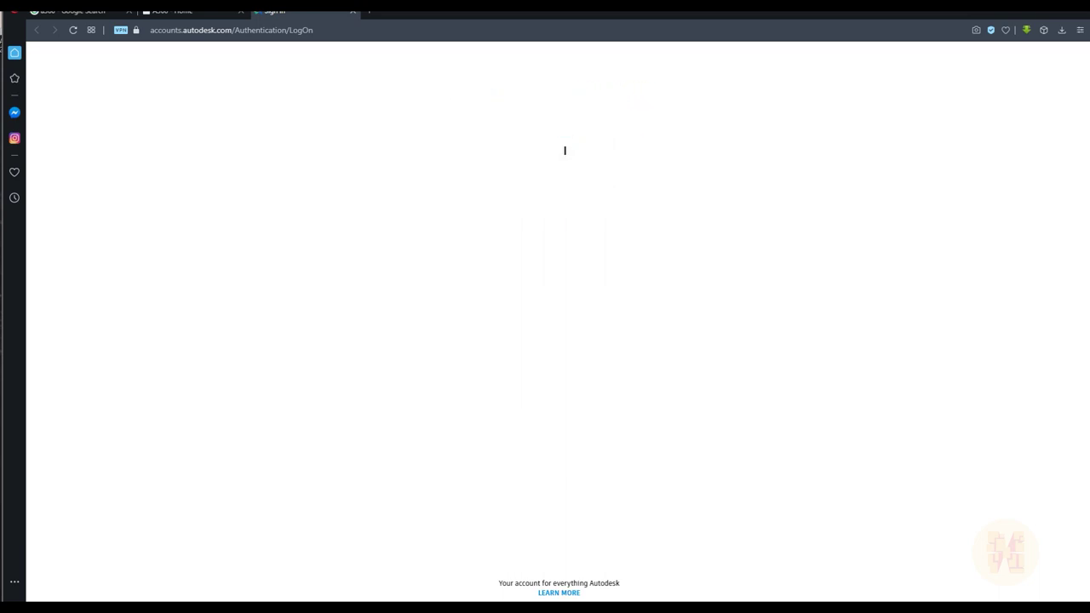
key(ctrl+v)
key(Return)
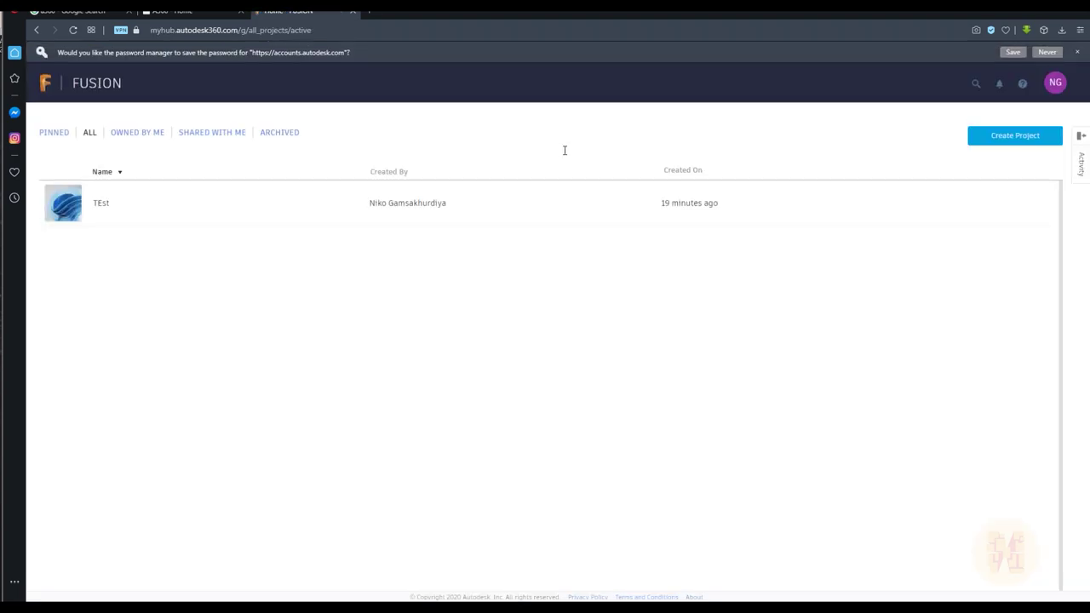
Create the project 'New Interior Project' with a green avatar
click(1024, 149)
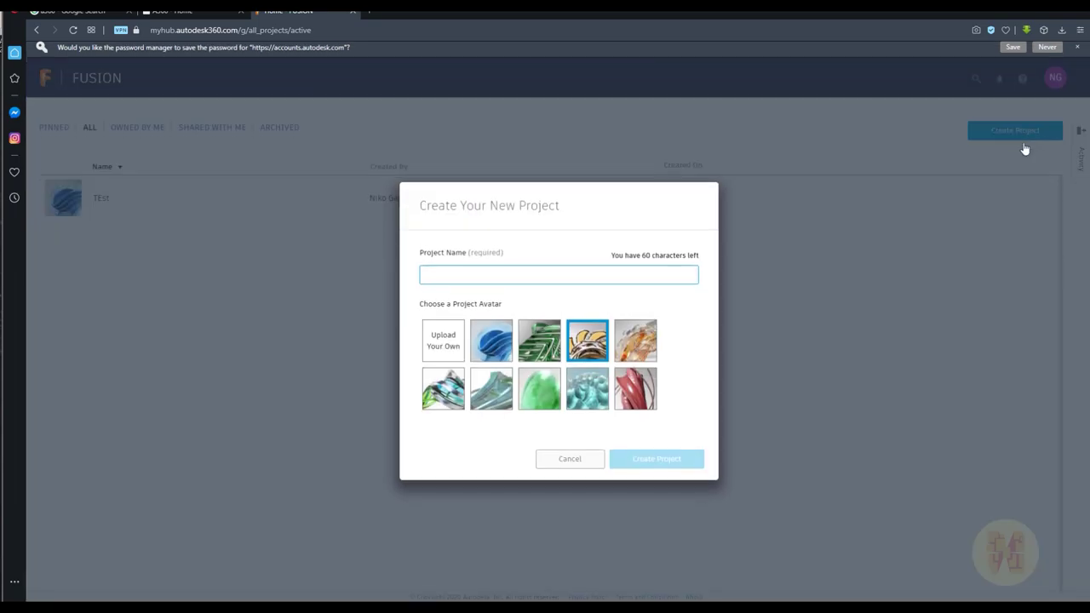
text(New Interior Project)
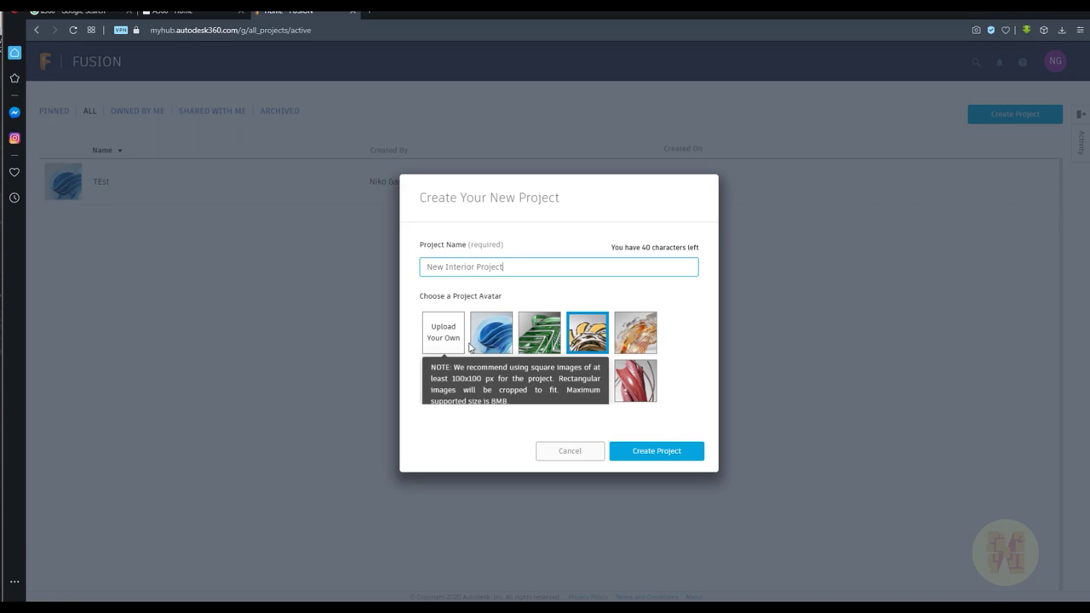
click(539, 380)
click(655, 453)
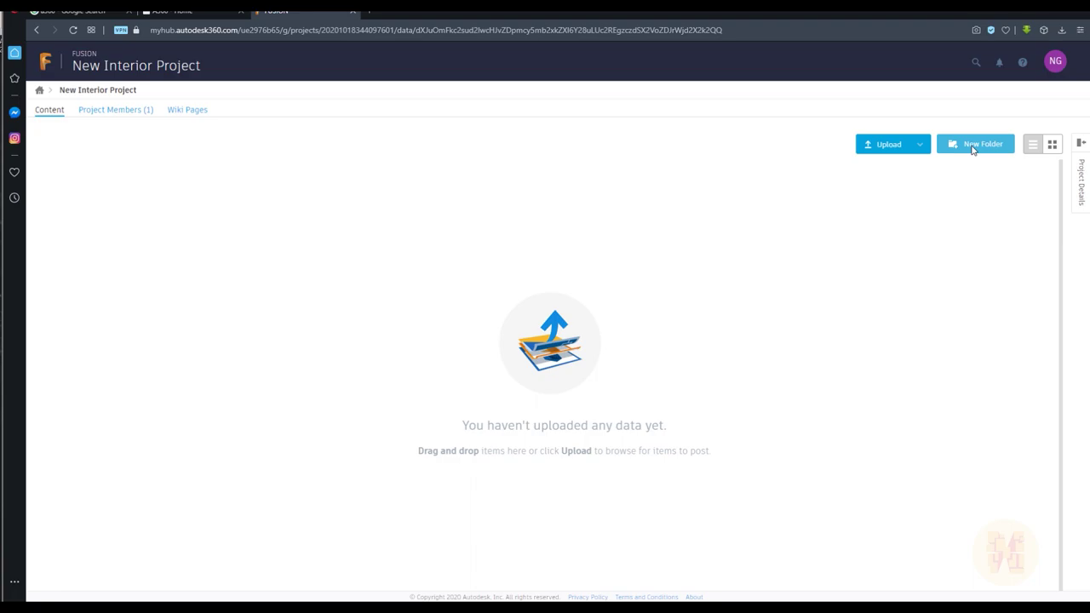
Add a folder named 'Int 1' to New Interior Project
click(972, 146)
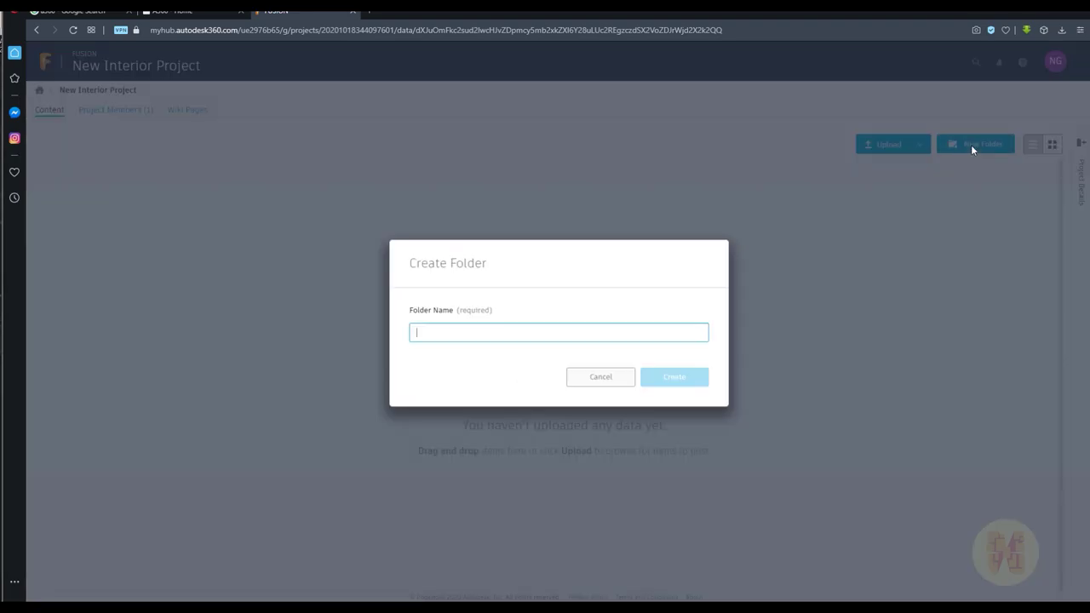
text(Int)
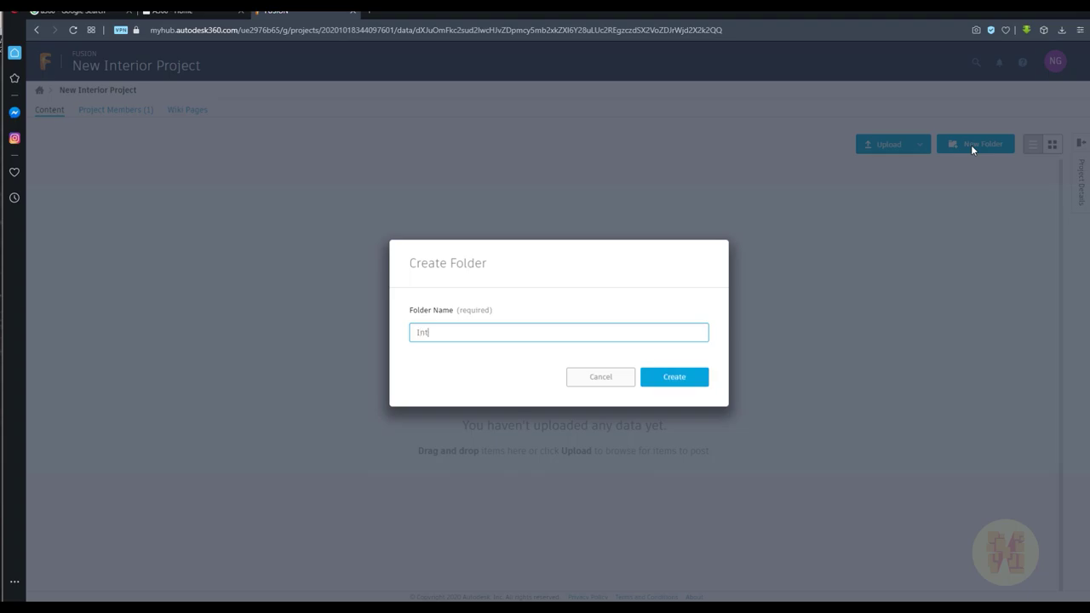
text( 1)
key(Return)
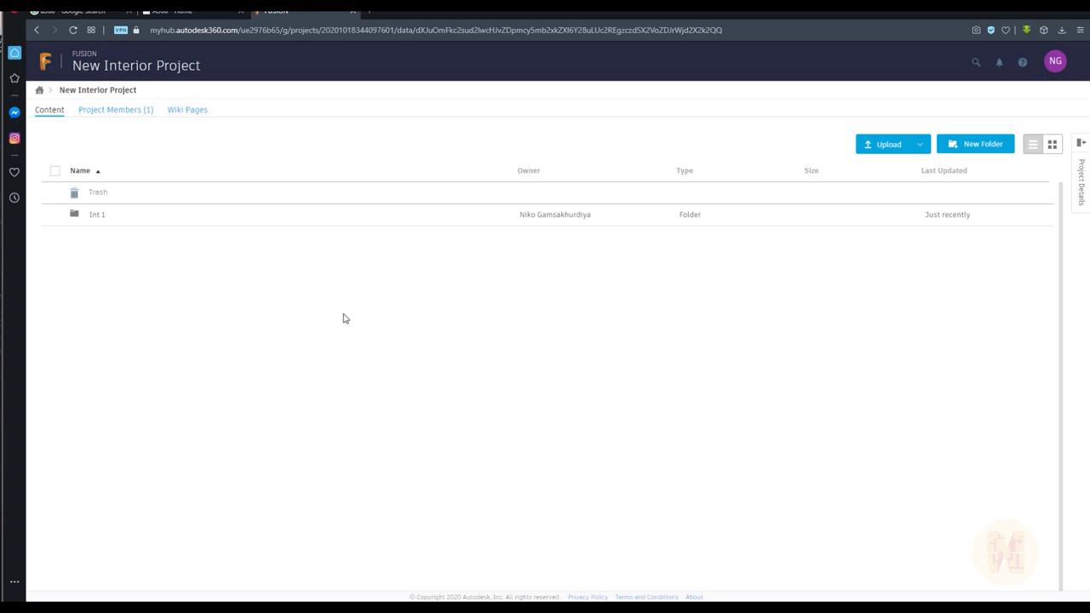
Upload the 130.6 MB Revit file Жк Символ.rvt from the Desktop into Int 1
click(98, 215)
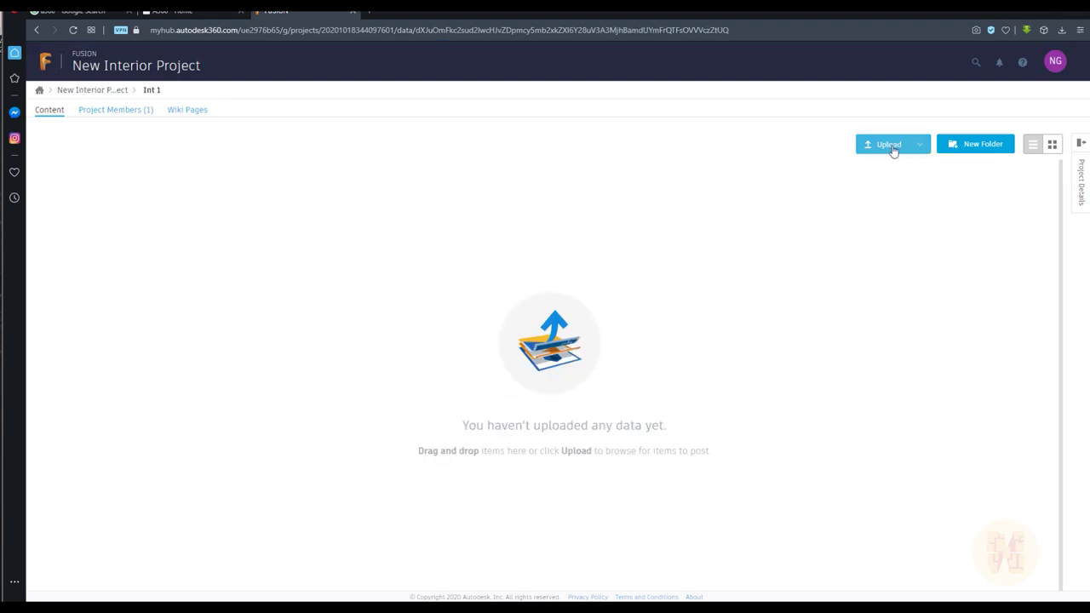
click(915, 151)
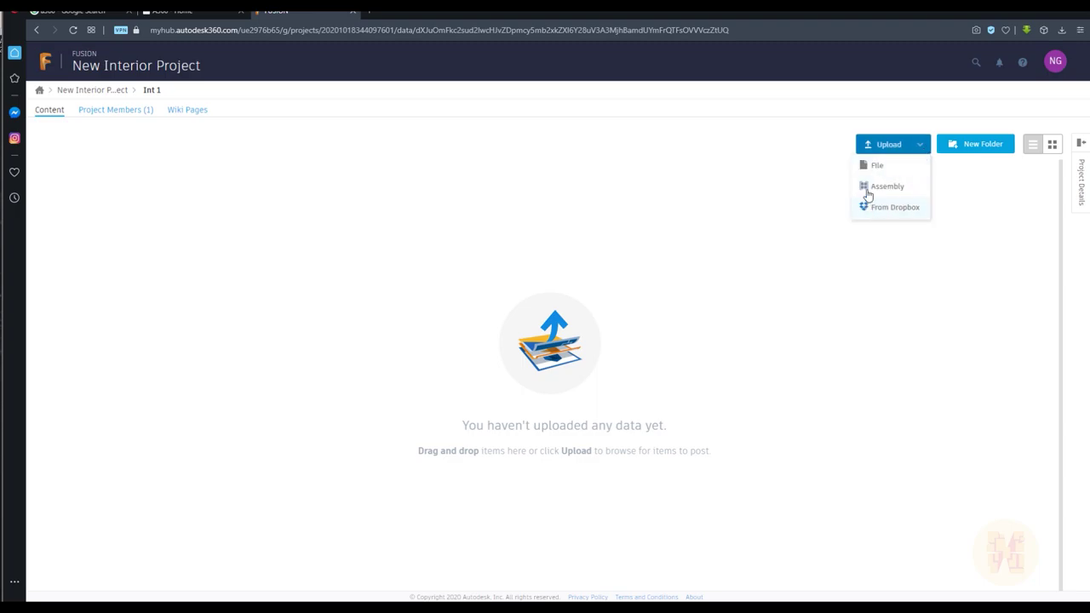
click(889, 168)
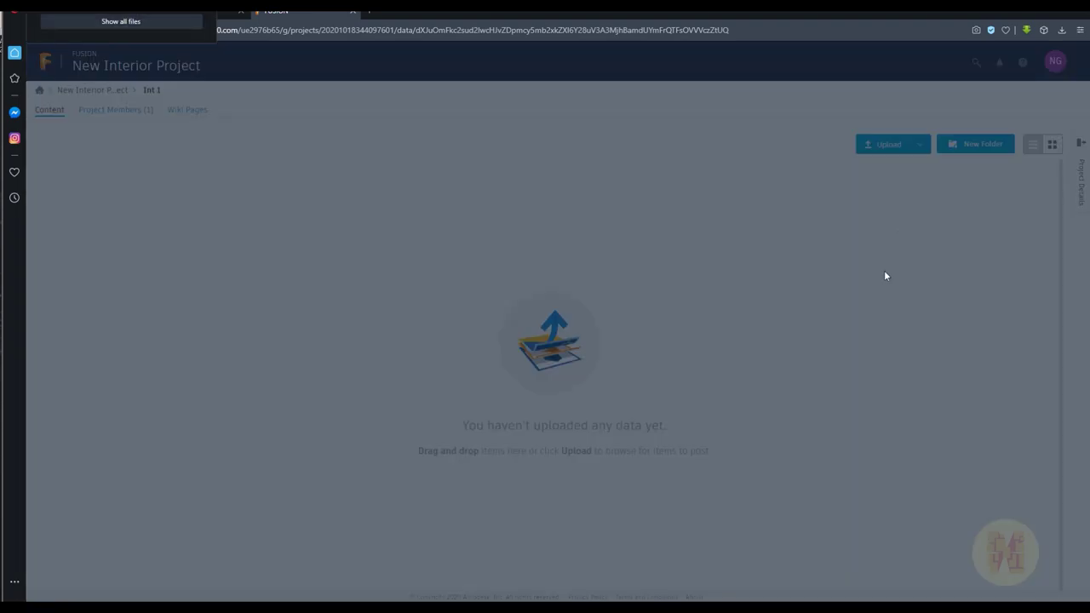
click(121, 25)
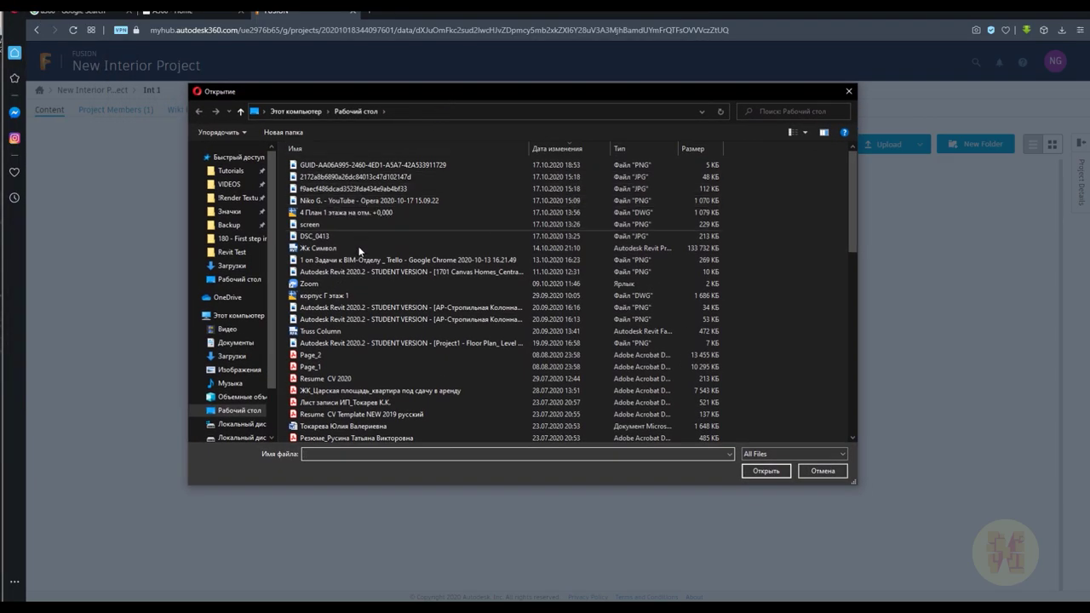
click(340, 259)
click(337, 248)
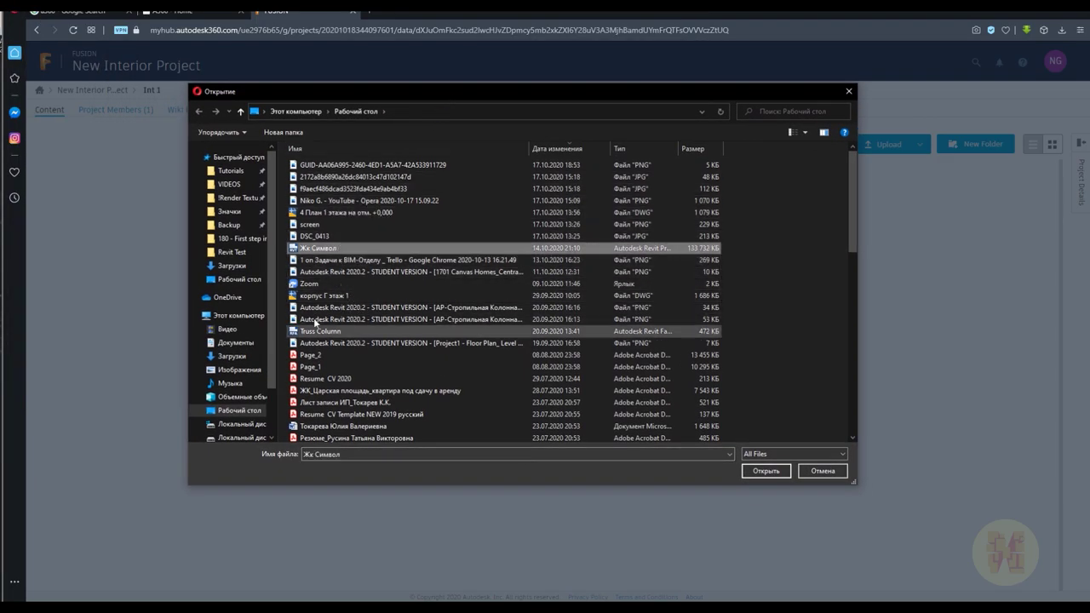
click(764, 471)
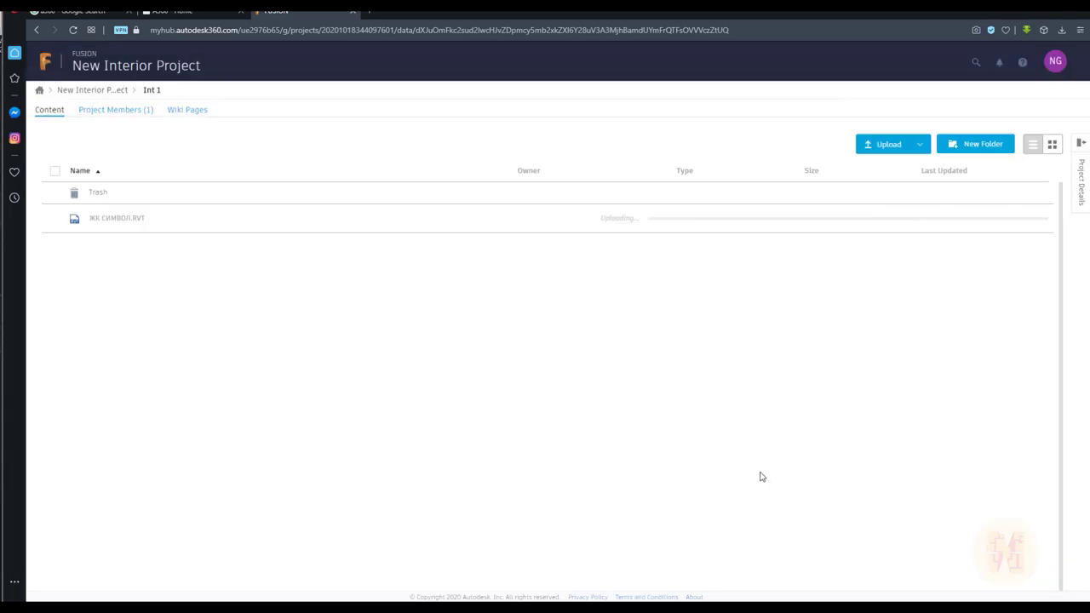
mouse_move(790, 223)
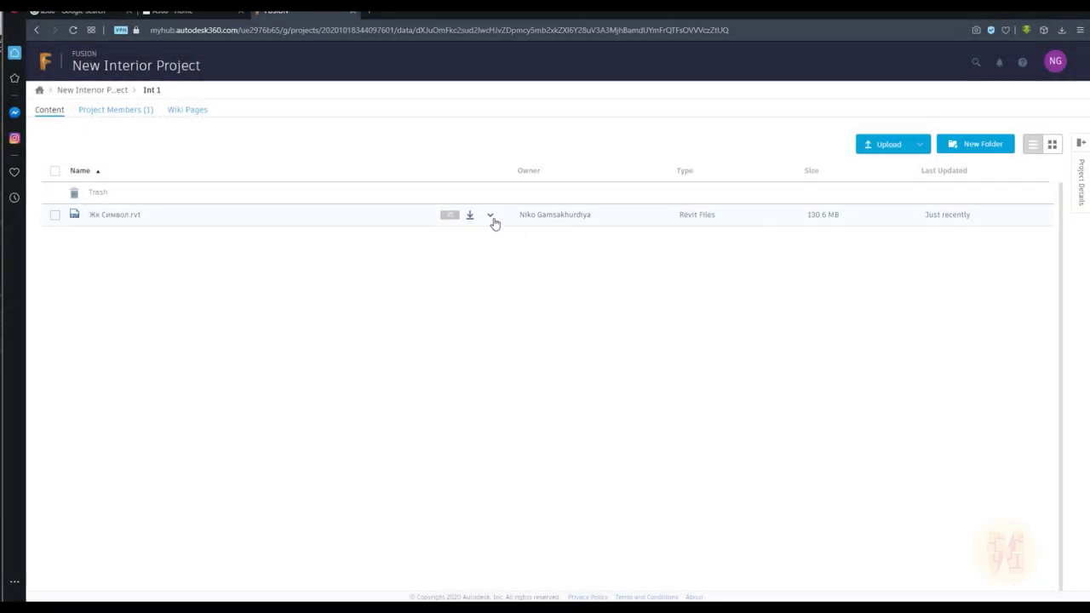
Share Жк Символ.rvt, confirming its shared link is switched on
click(492, 219)
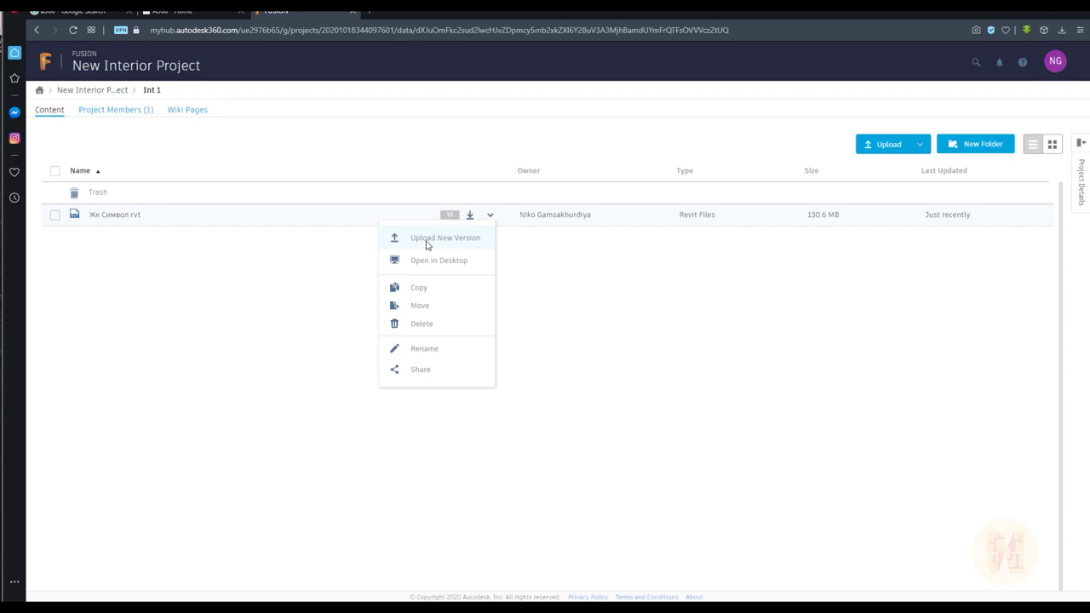
click(434, 375)
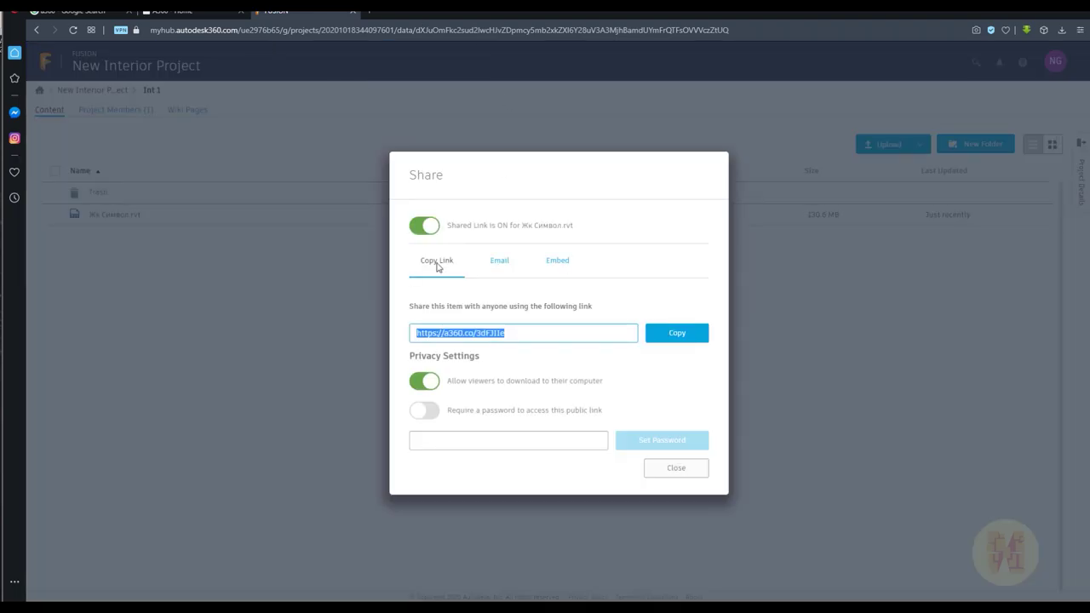
click(513, 333)
key(Escape)
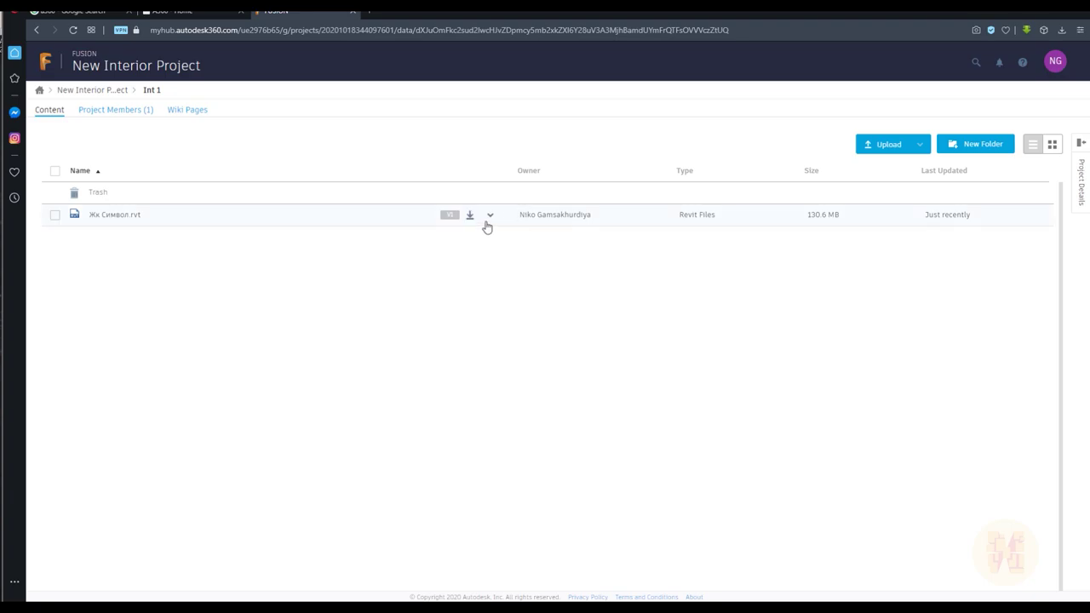
click(490, 216)
Upload Жк Символ as version 2 of the file and open its overview page
click(473, 242)
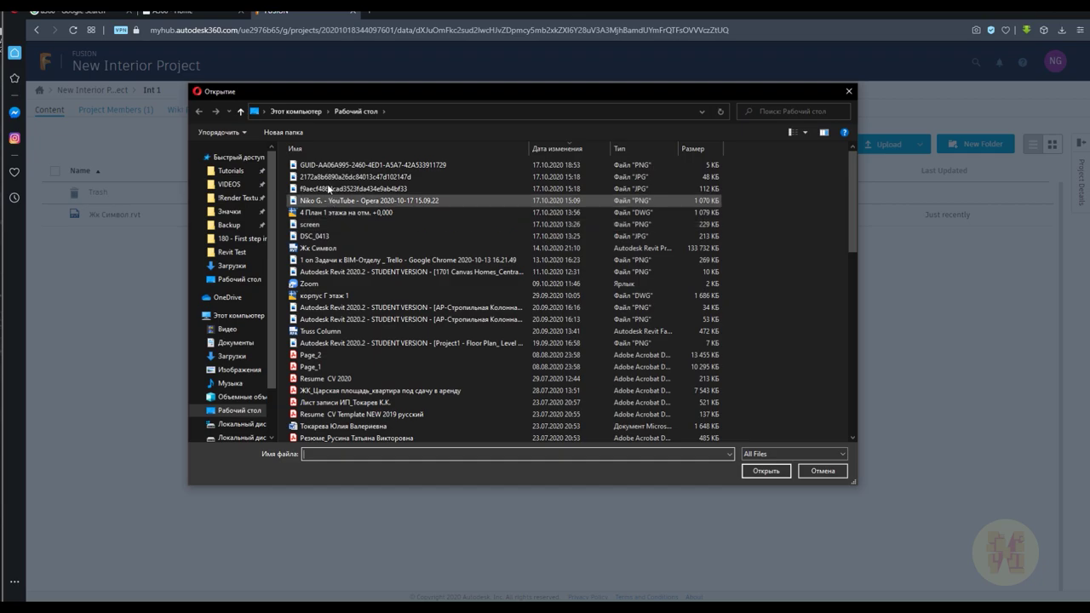
click(338, 249)
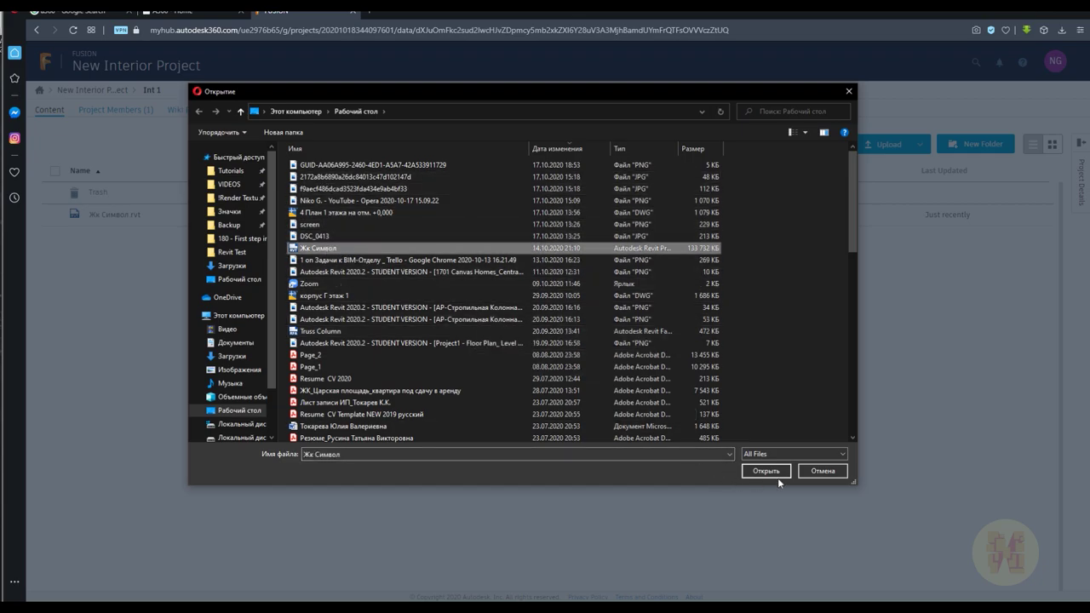
click(775, 474)
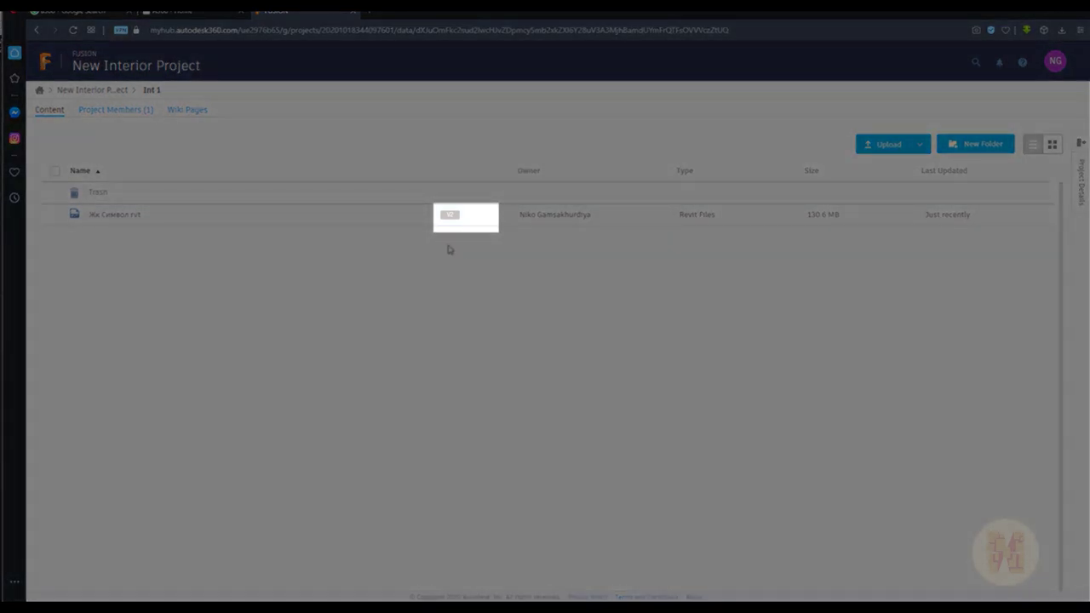
click(450, 220)
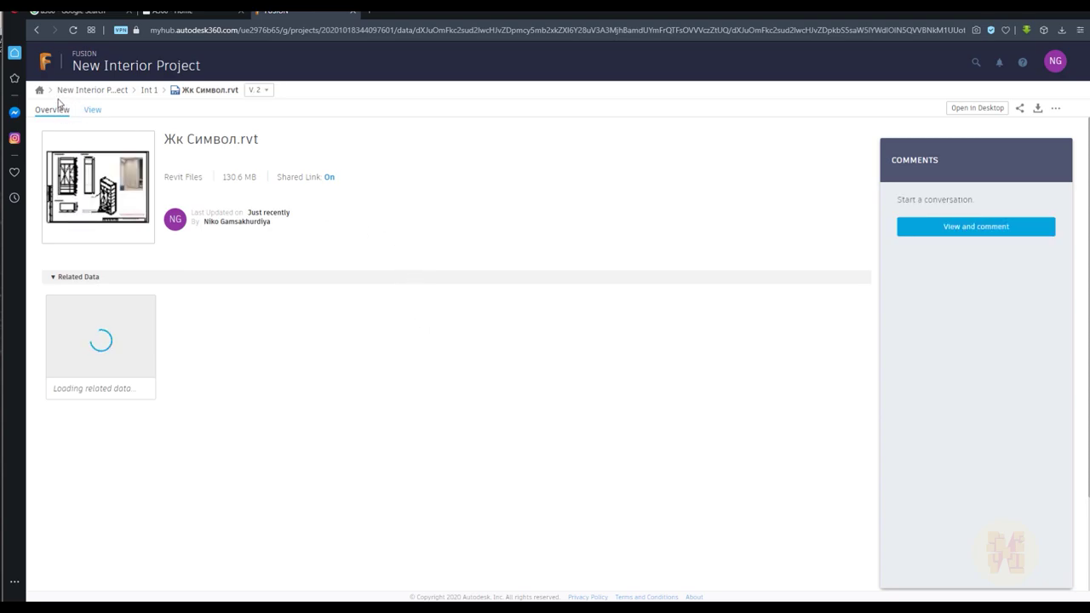
click(149, 90)
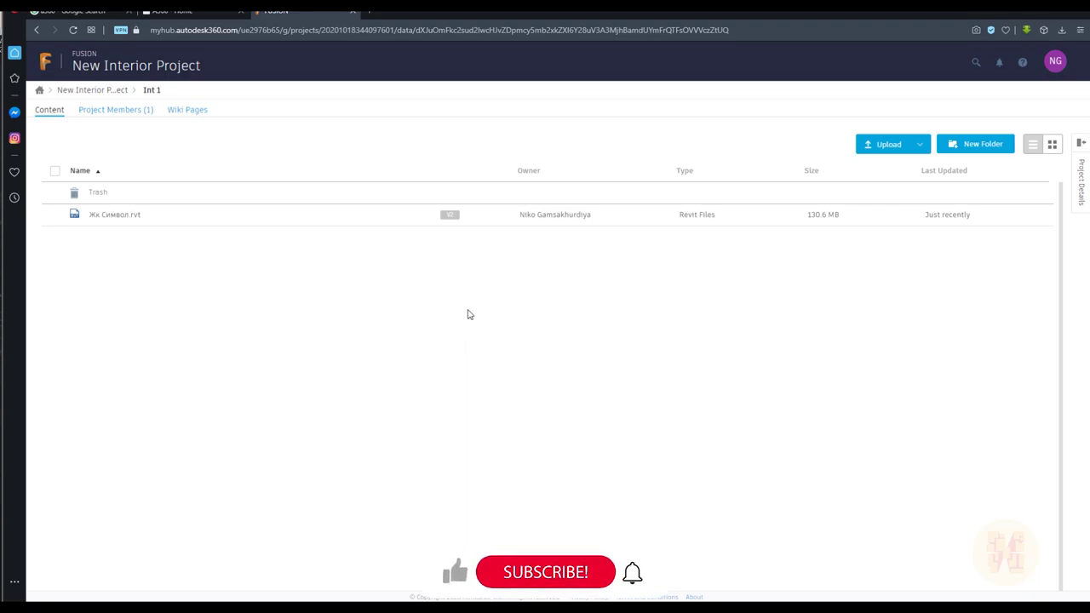
click(124, 216)
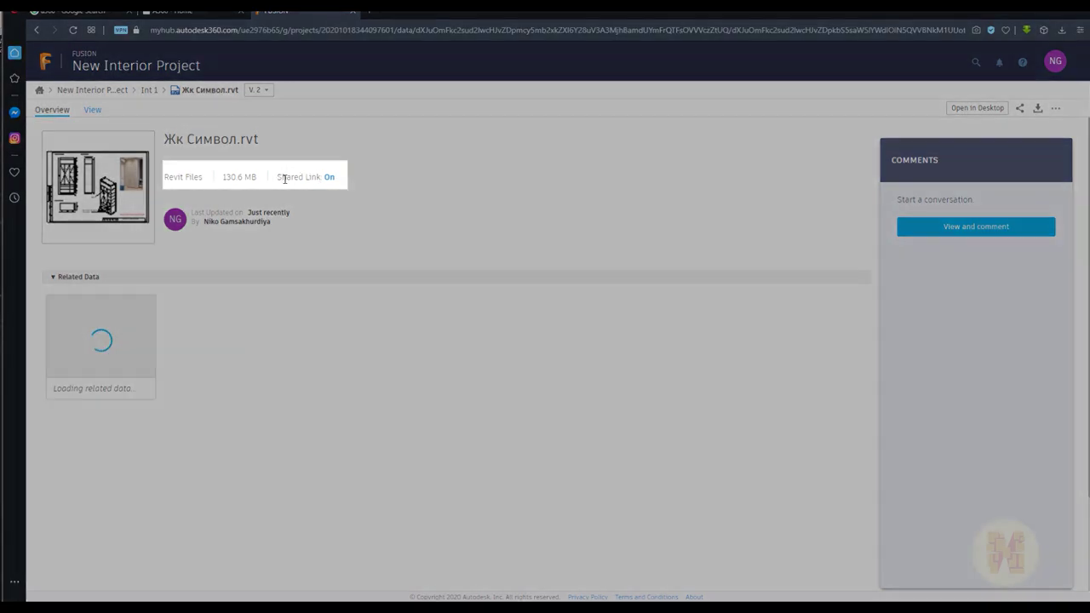
drag(277, 177, 338, 184)
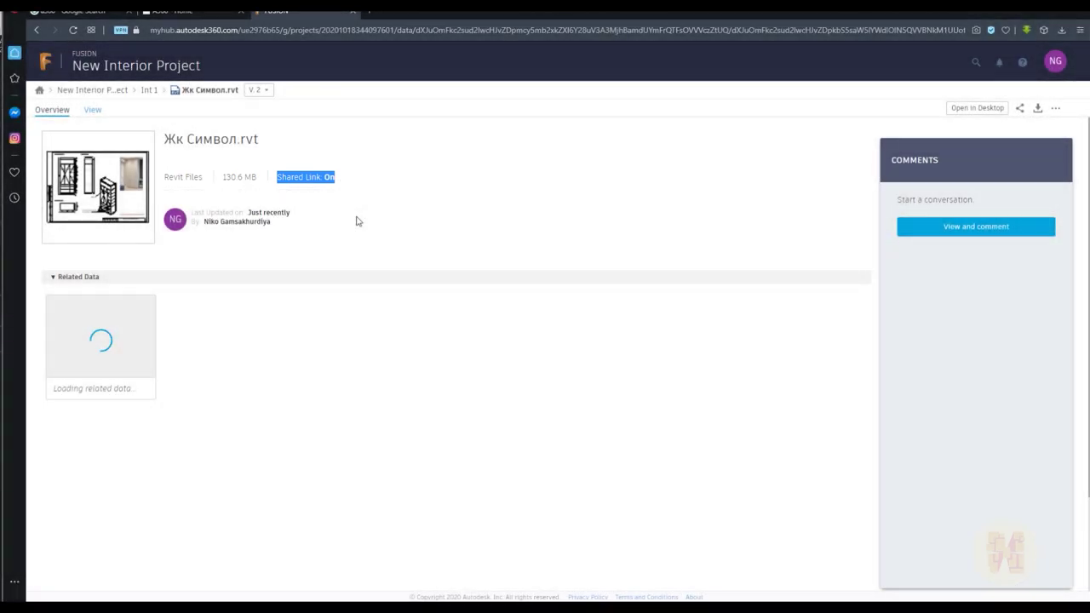
click(357, 221)
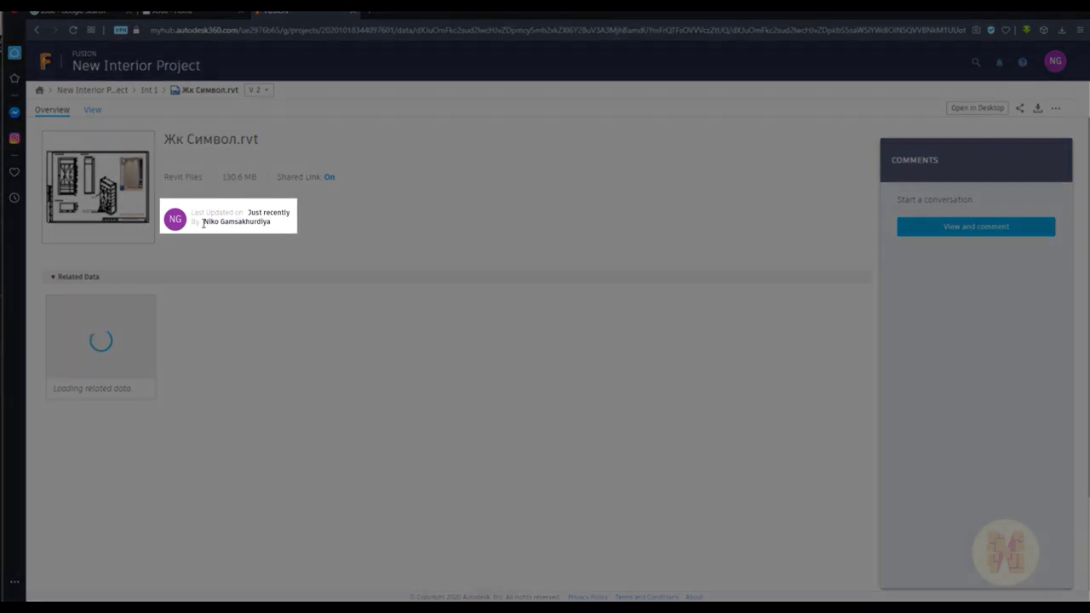
drag(203, 224, 305, 224)
click(349, 225)
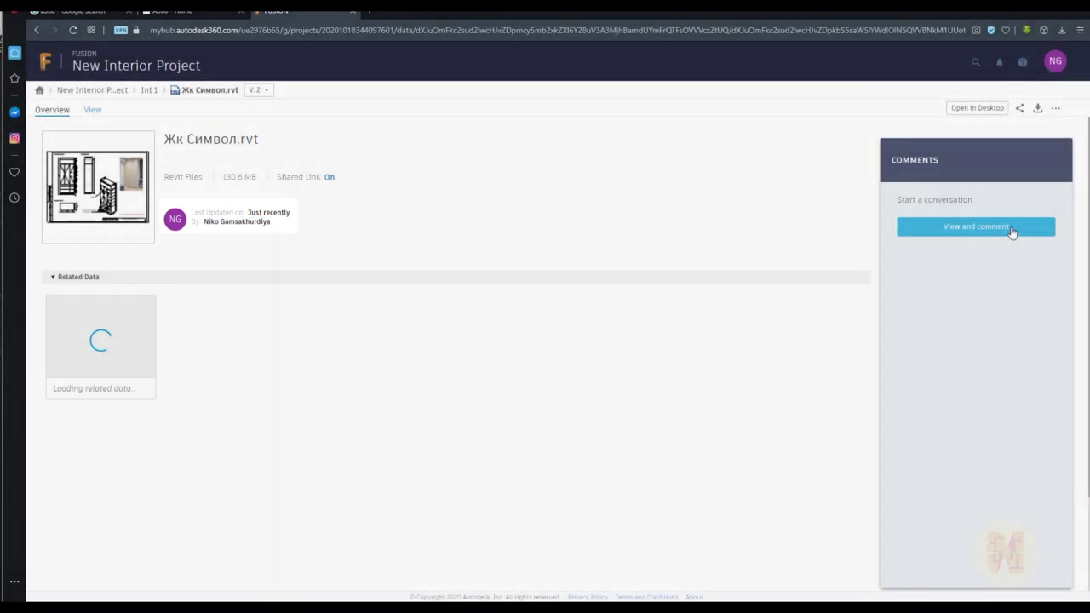
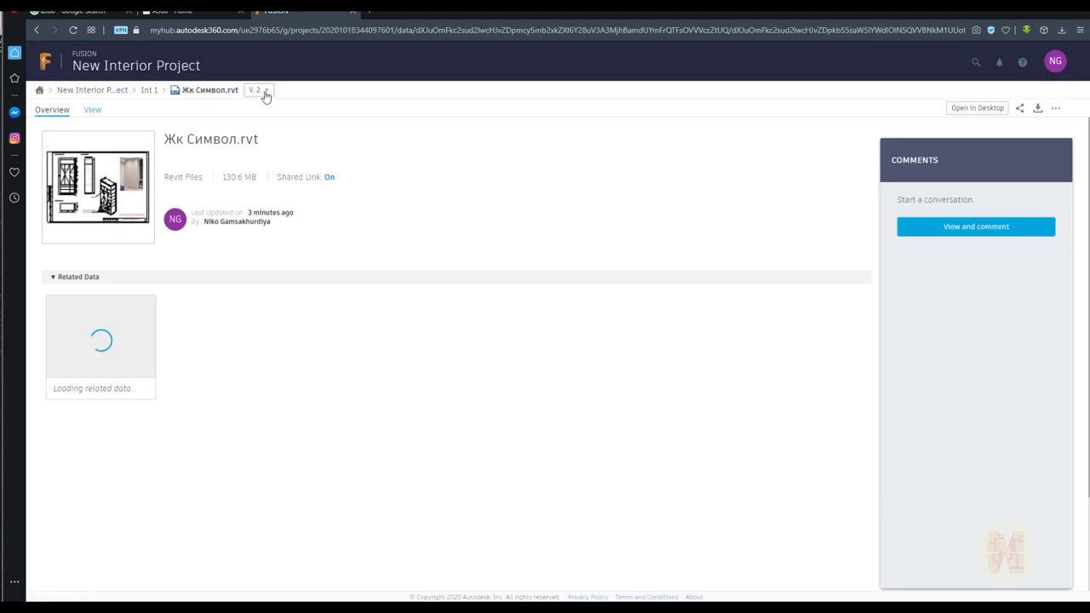
click(264, 91)
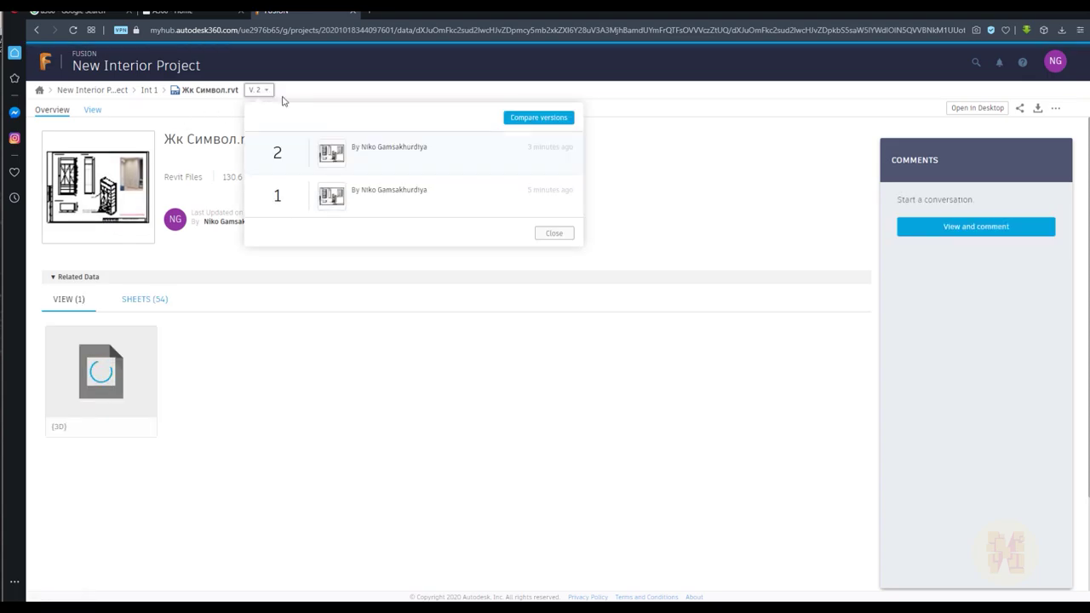
click(542, 120)
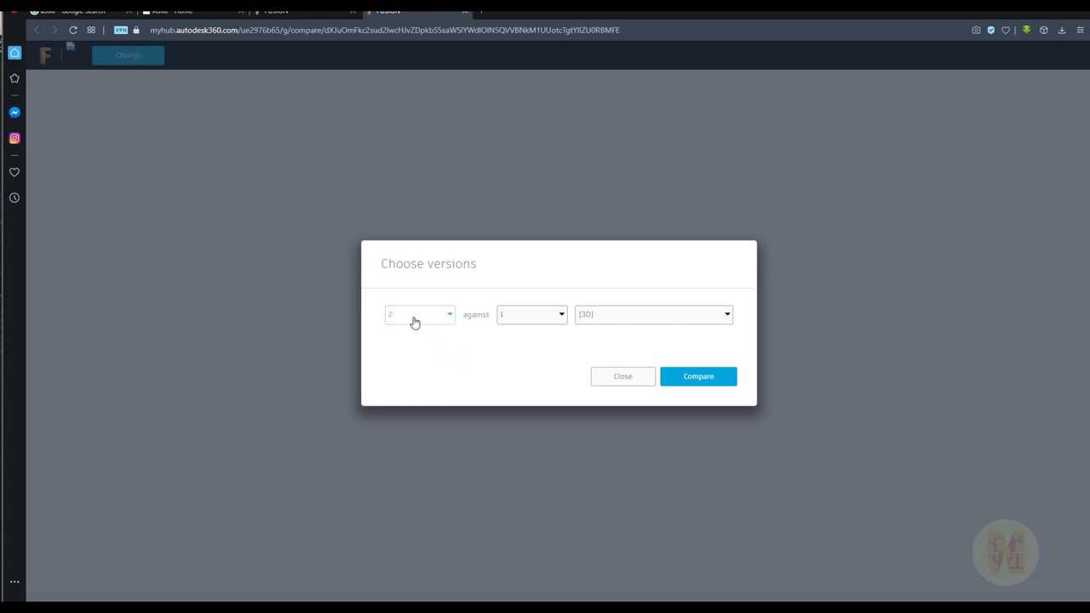
click(415, 319)
click(414, 344)
click(528, 314)
click(531, 379)
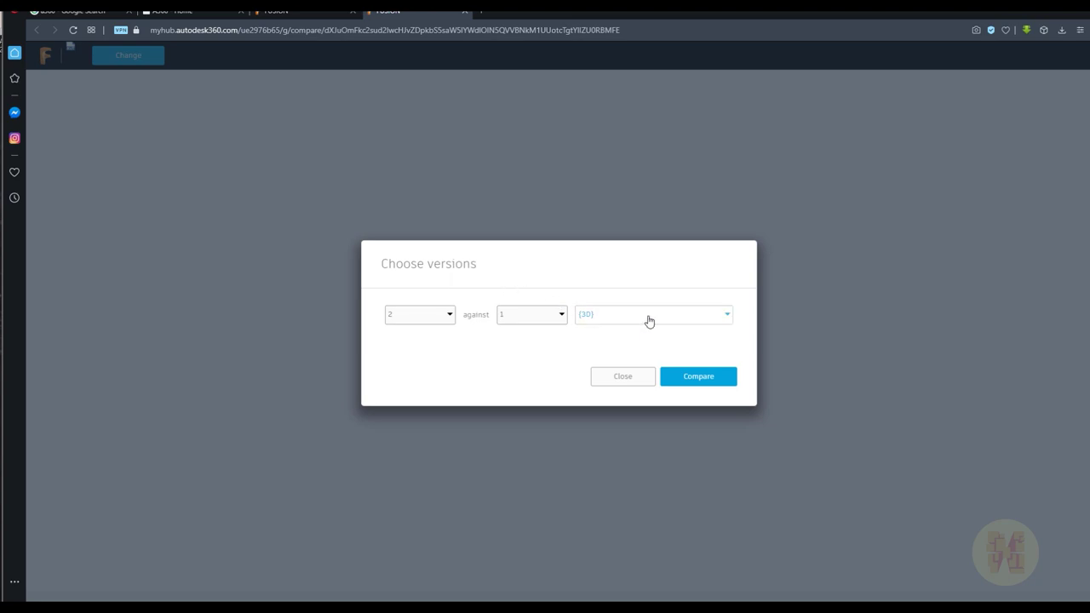
click(649, 320)
click(606, 335)
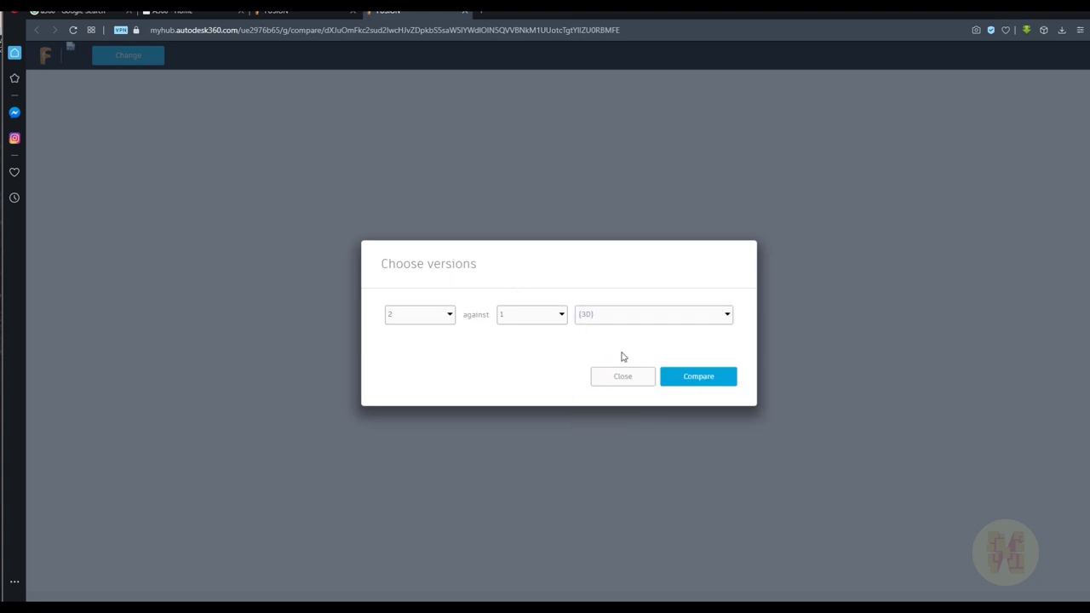
click(698, 380)
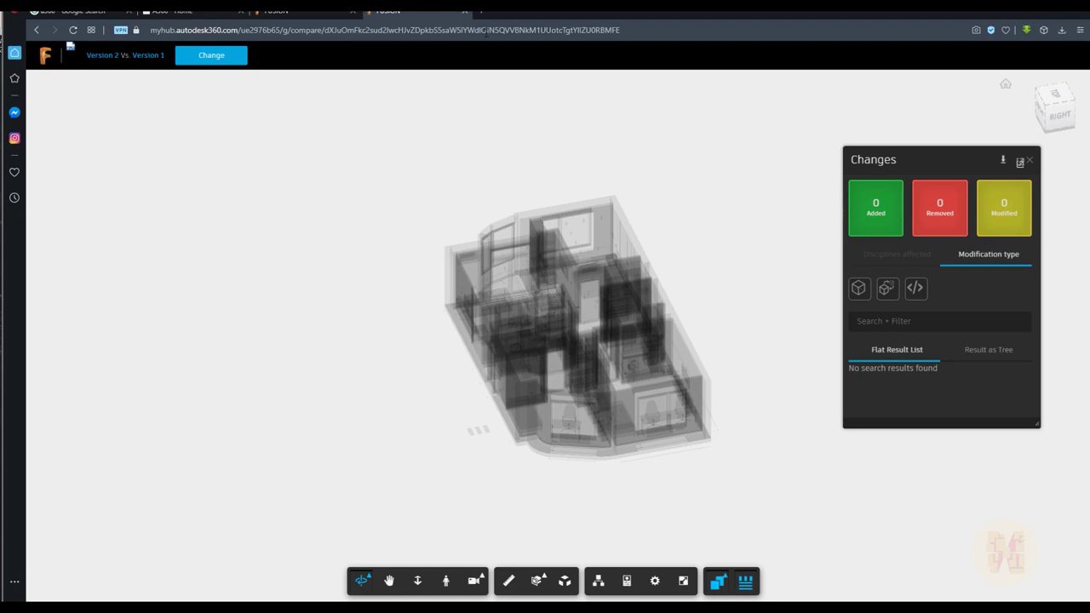
click(463, 12)
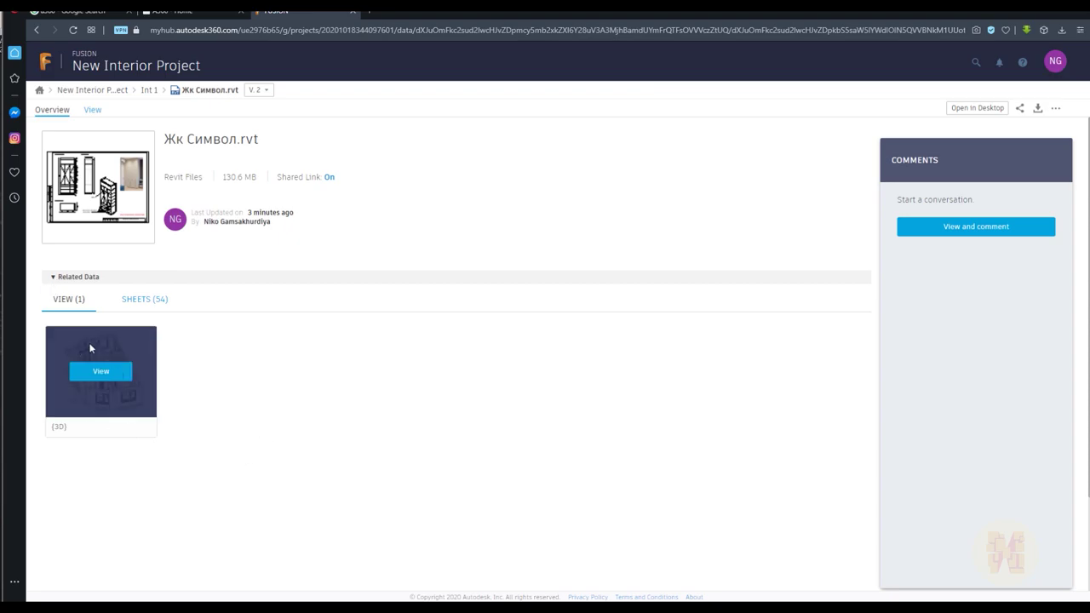
Open Жк Символ.rvt in the 3D viewer and orbit to a low side view
click(97, 370)
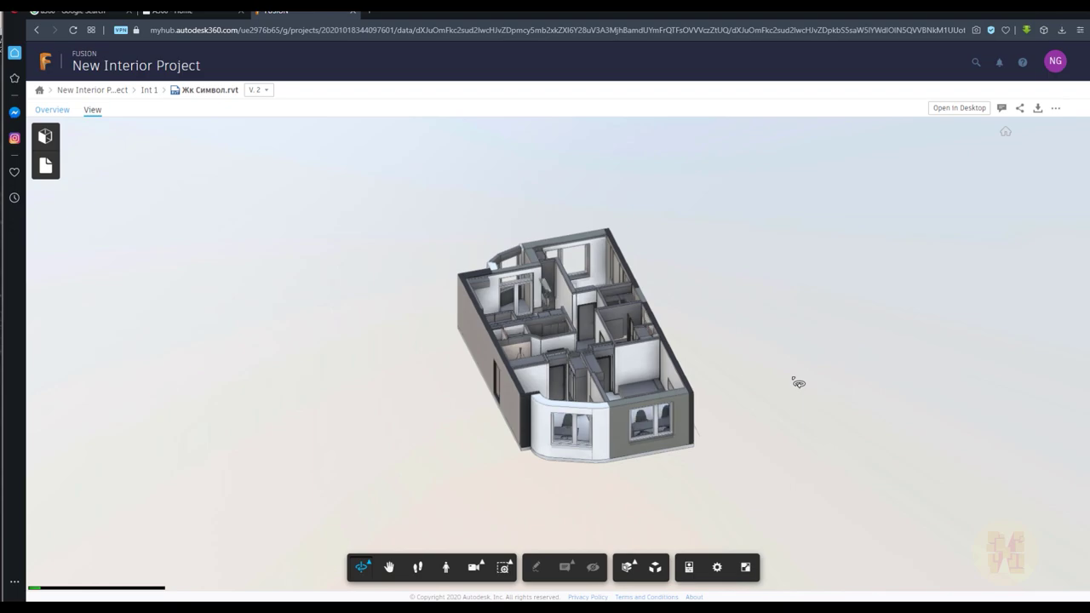
drag(726, 431, 556, 383)
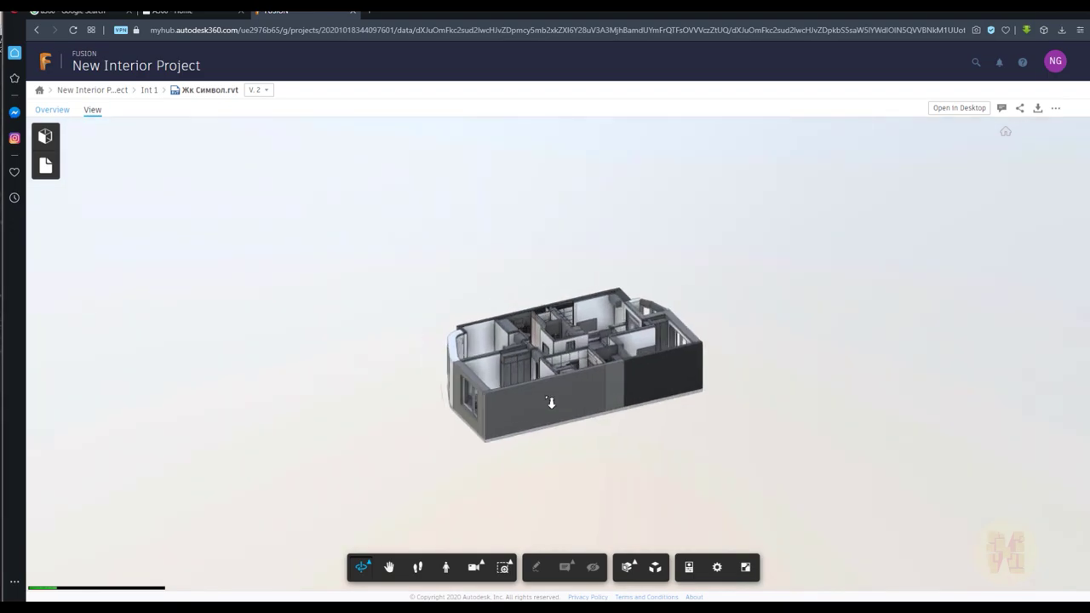
scroll(516, 396, up, 3)
Select the apartment's front wall and show its properties
click(515, 396)
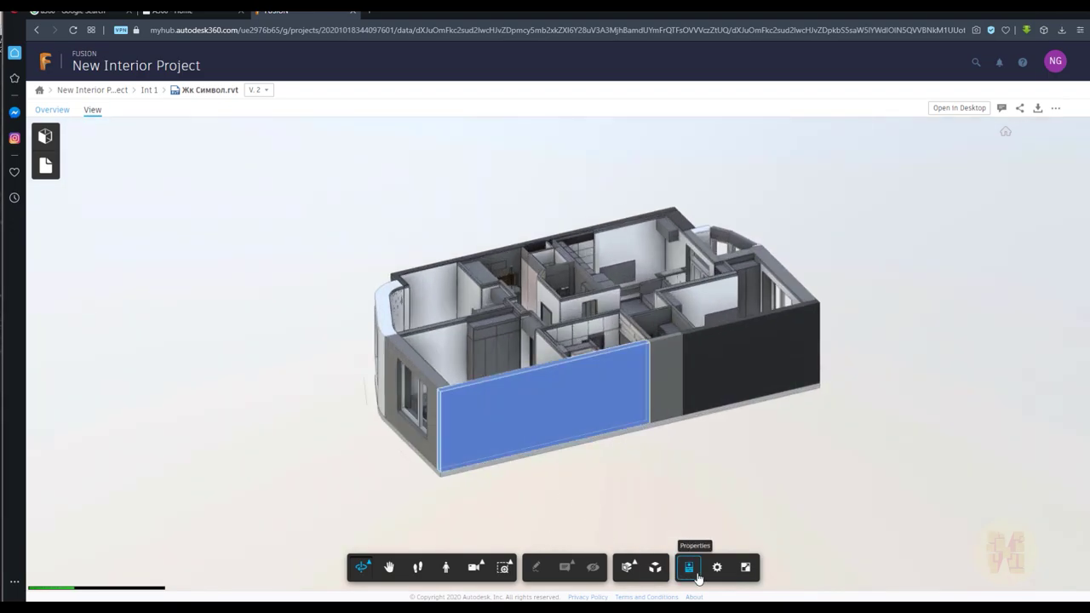
click(688, 576)
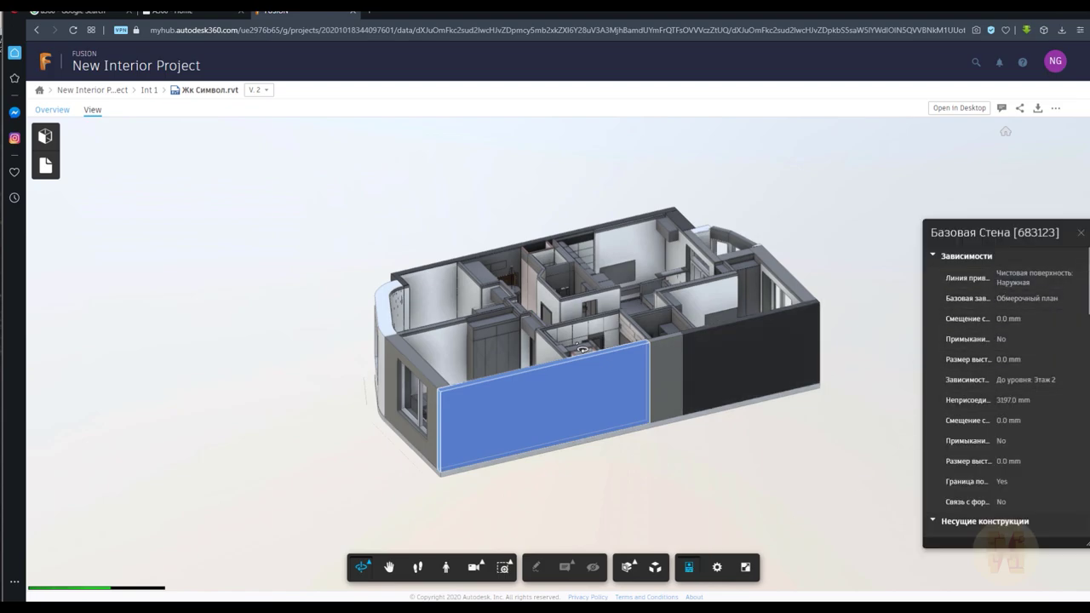
drag(596, 471, 826, 508)
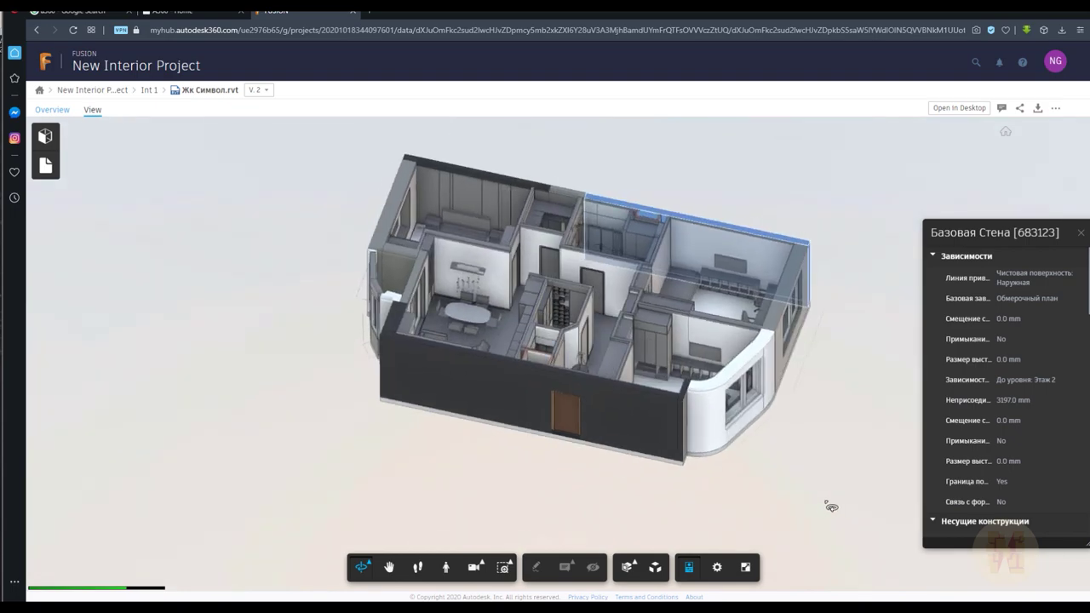
scroll(998, 378, down, 5)
scroll(998, 378, down, 5)
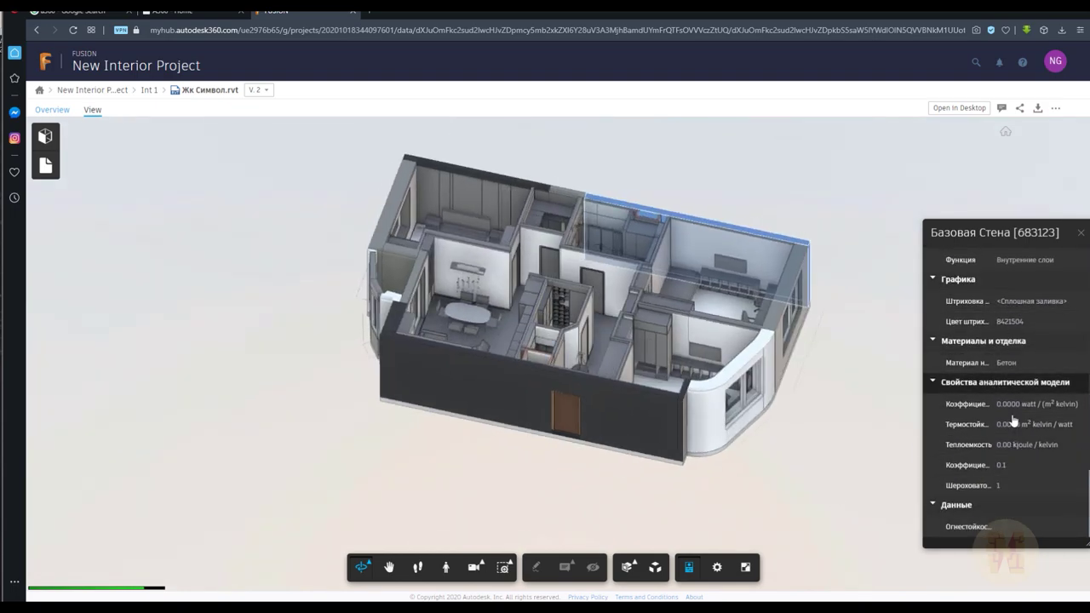
scroll(1025, 412, up, 8)
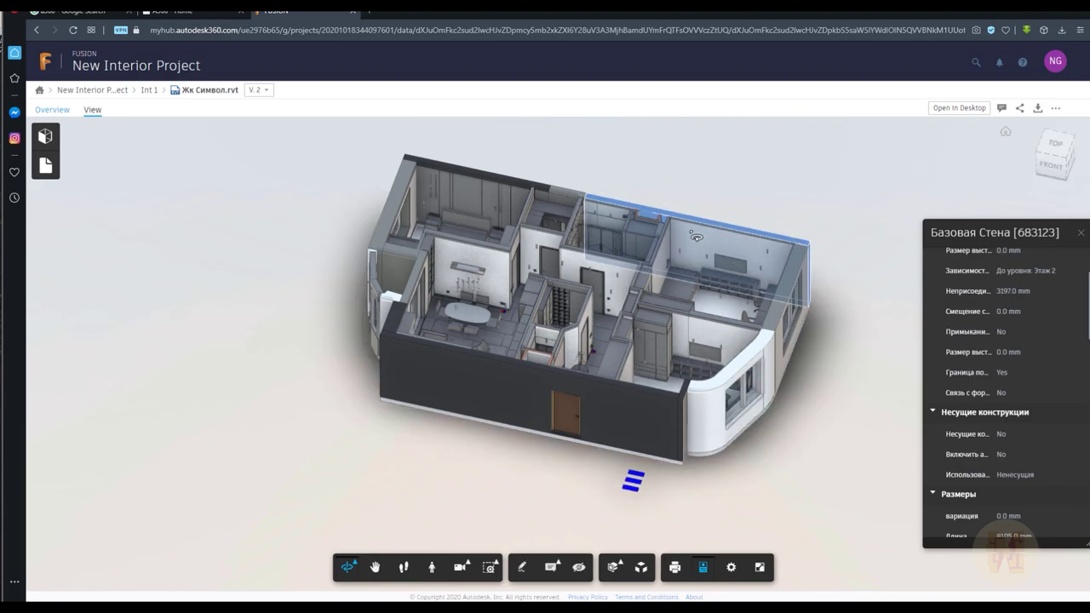
Deselect the wall, close Properties, and bring up the model's 54 sheets
drag(862, 223, 681, 294)
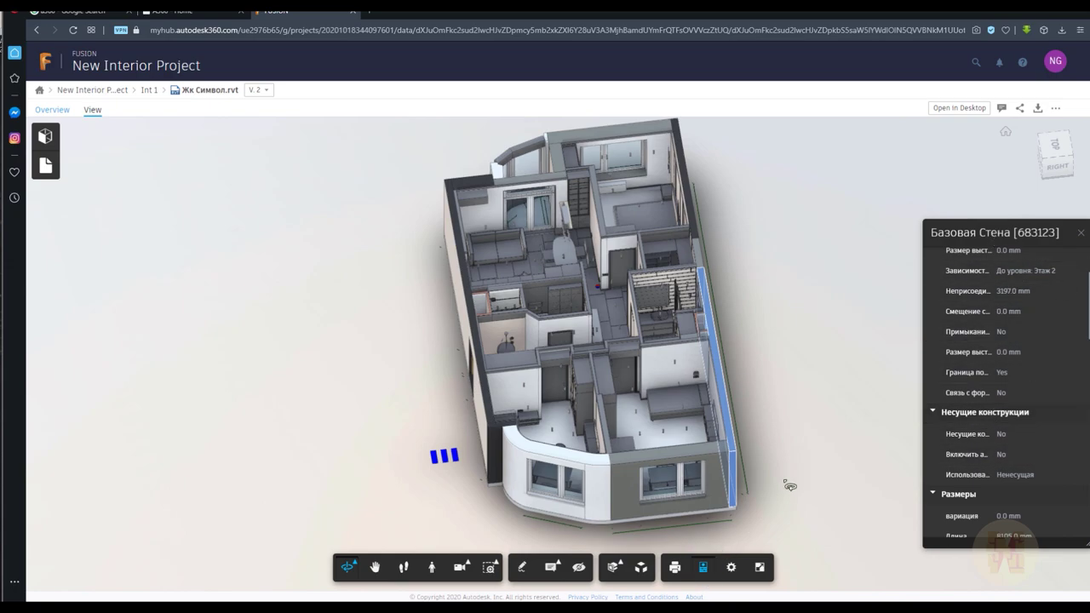
click(830, 439)
click(1080, 233)
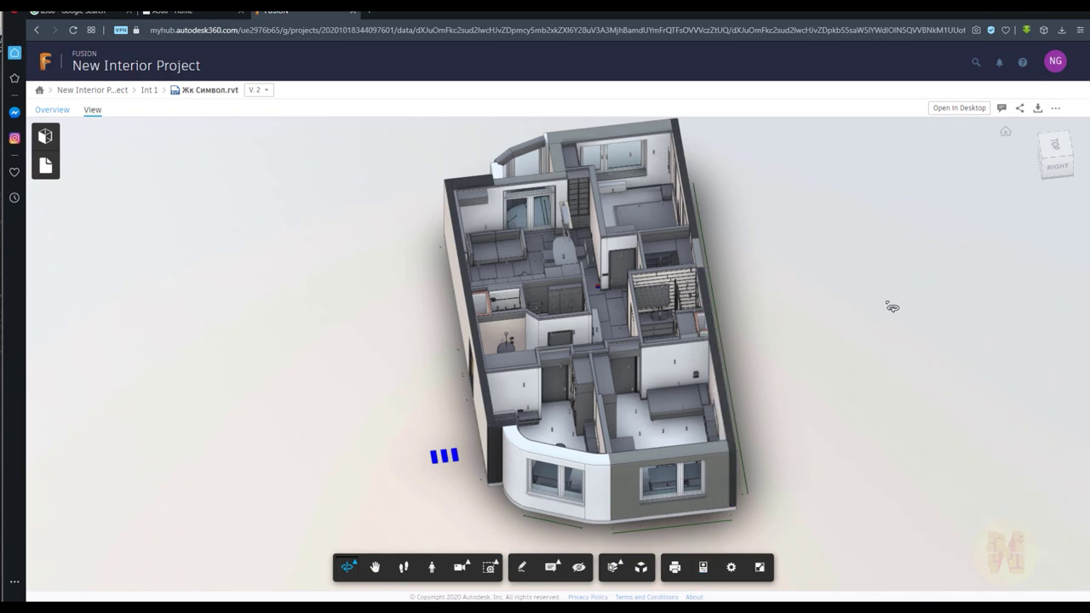
drag(891, 307, 567, 325)
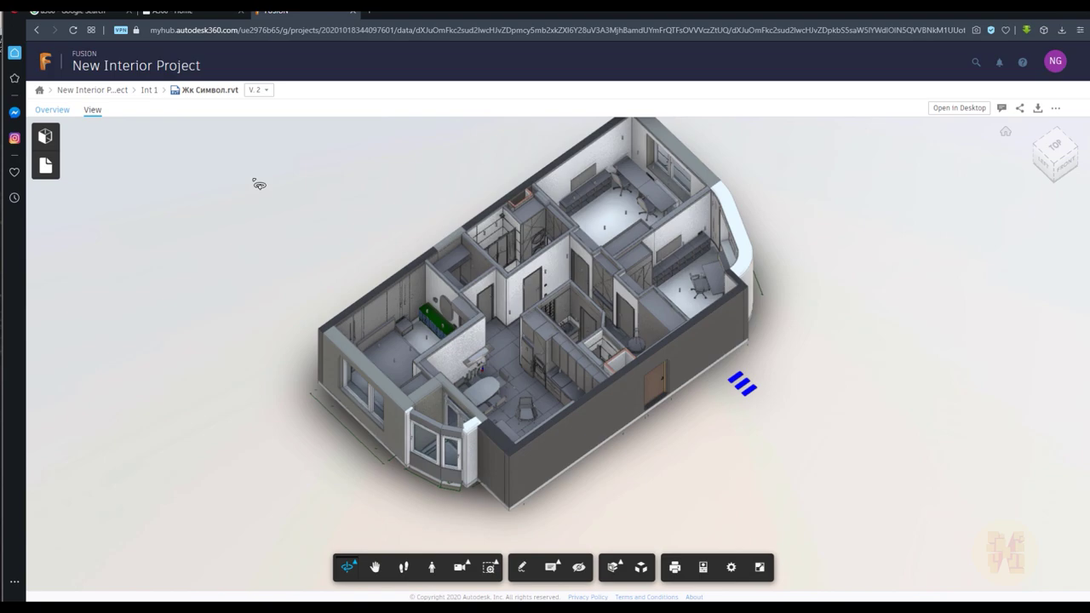
click(47, 169)
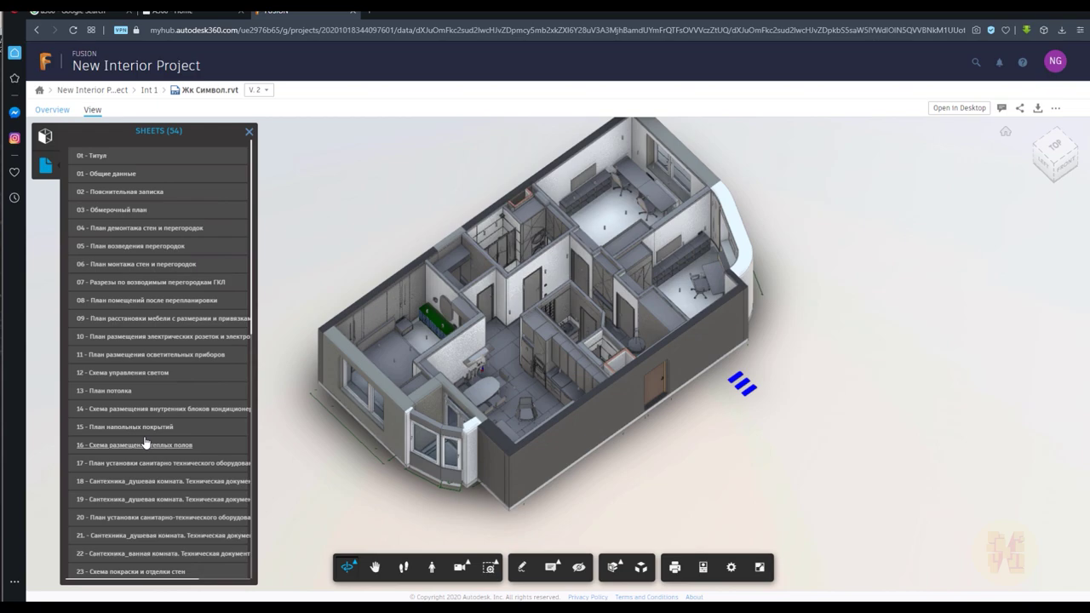
Open sheet 29 with the wall elevations of children's room №2
click(162, 338)
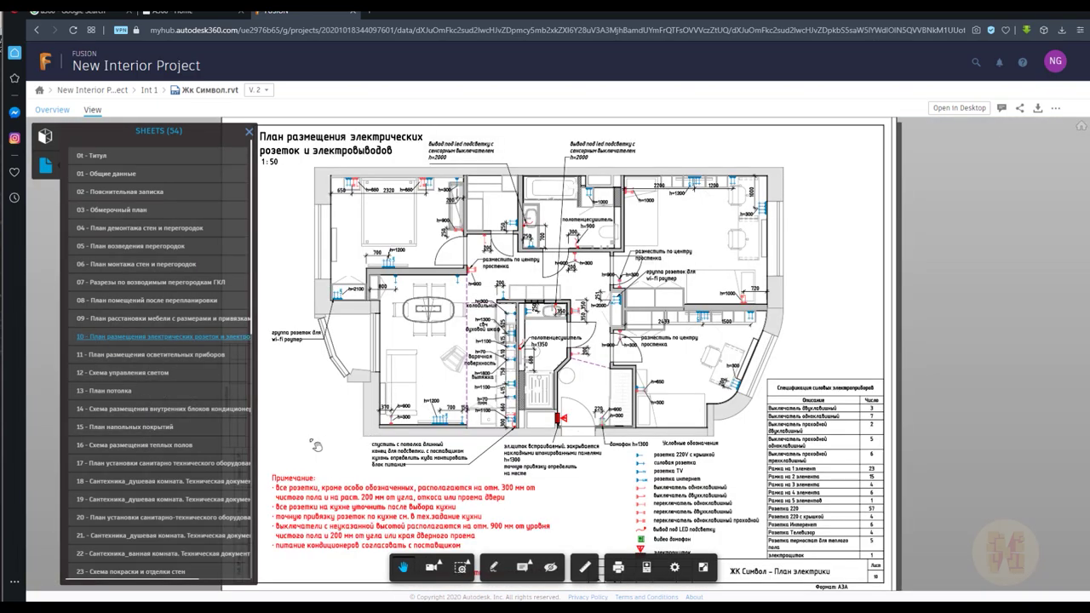
scroll(132, 477, down, 5)
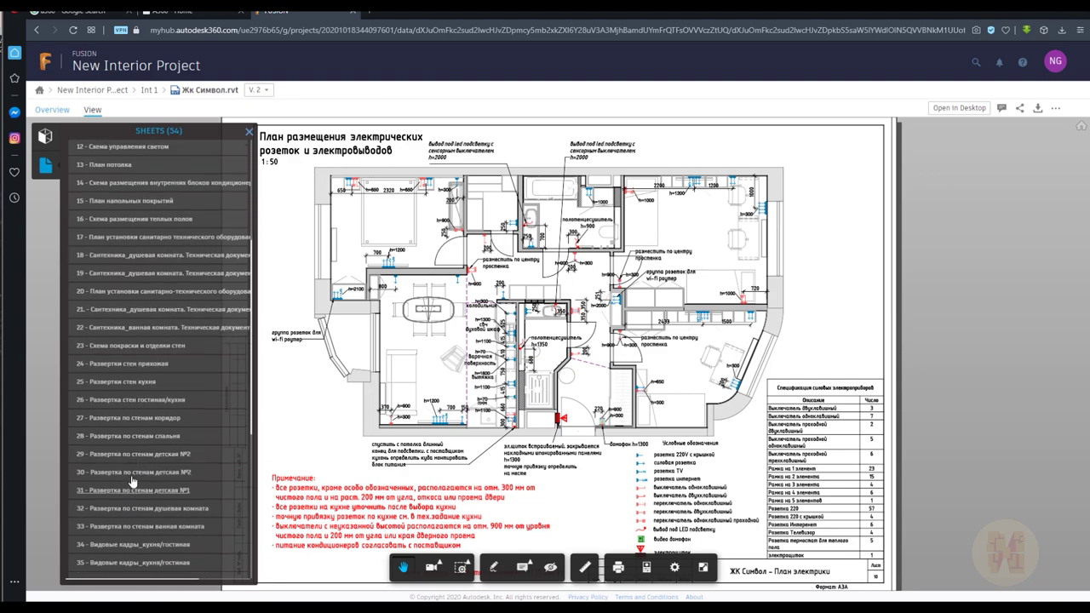
click(136, 457)
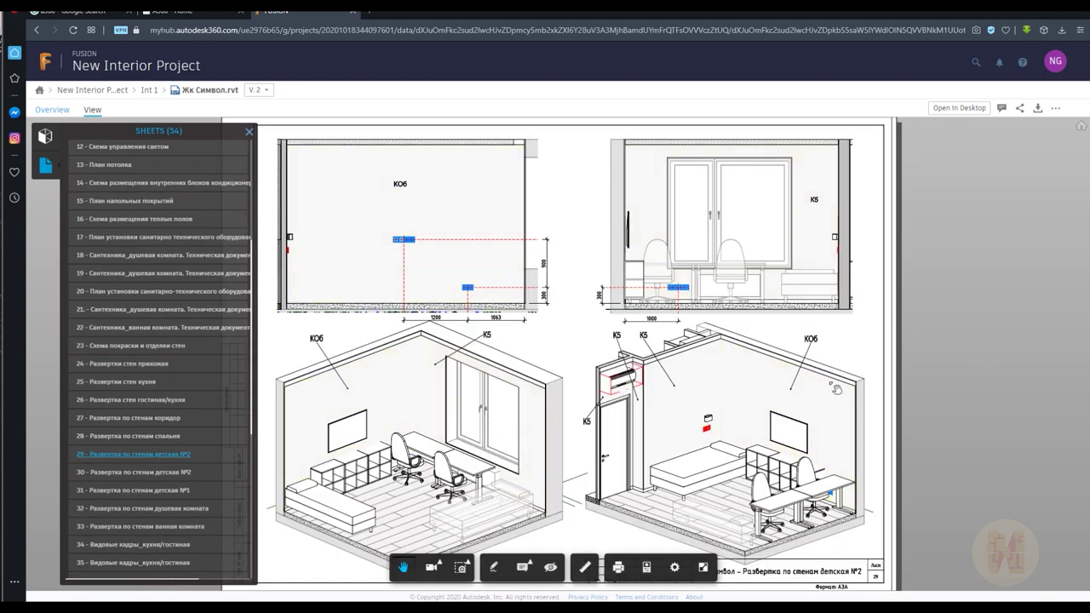
Inspect the properties of the room's wall, floor slab and TV, then return to the overview
click(860, 386)
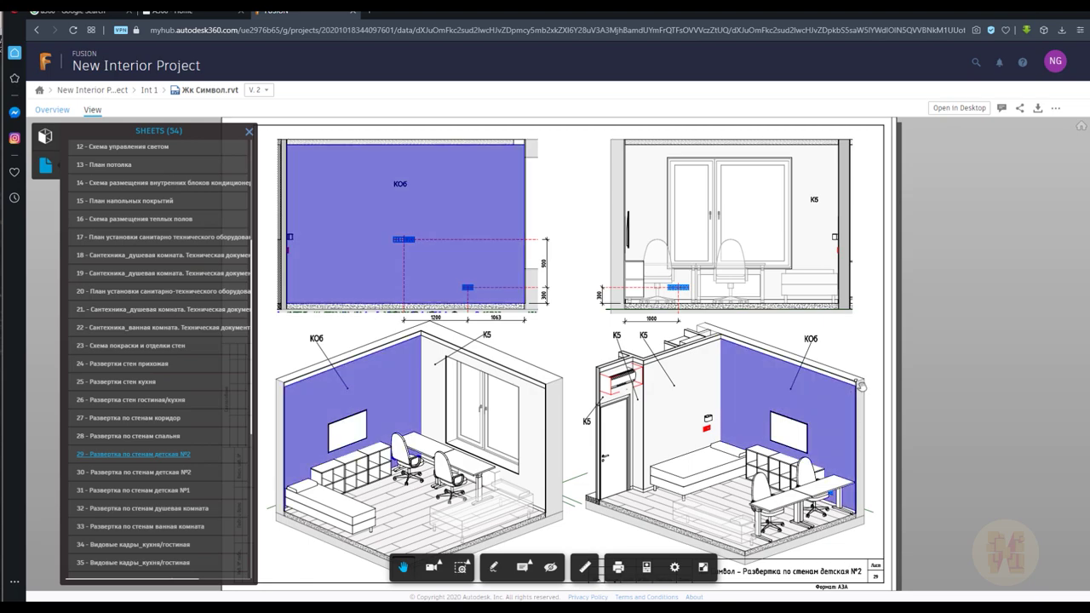
click(646, 566)
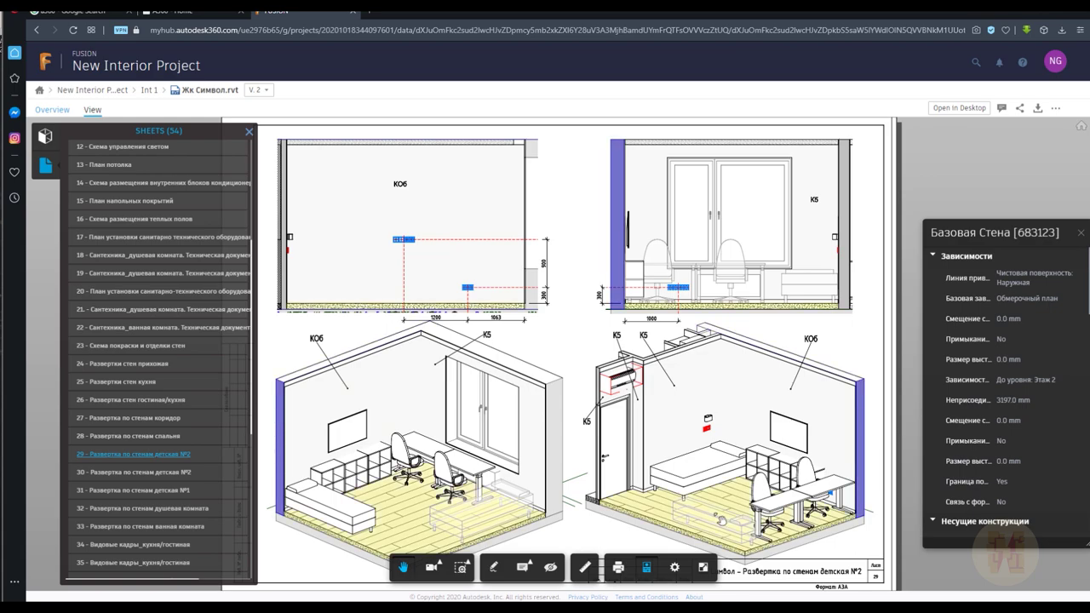
click(722, 520)
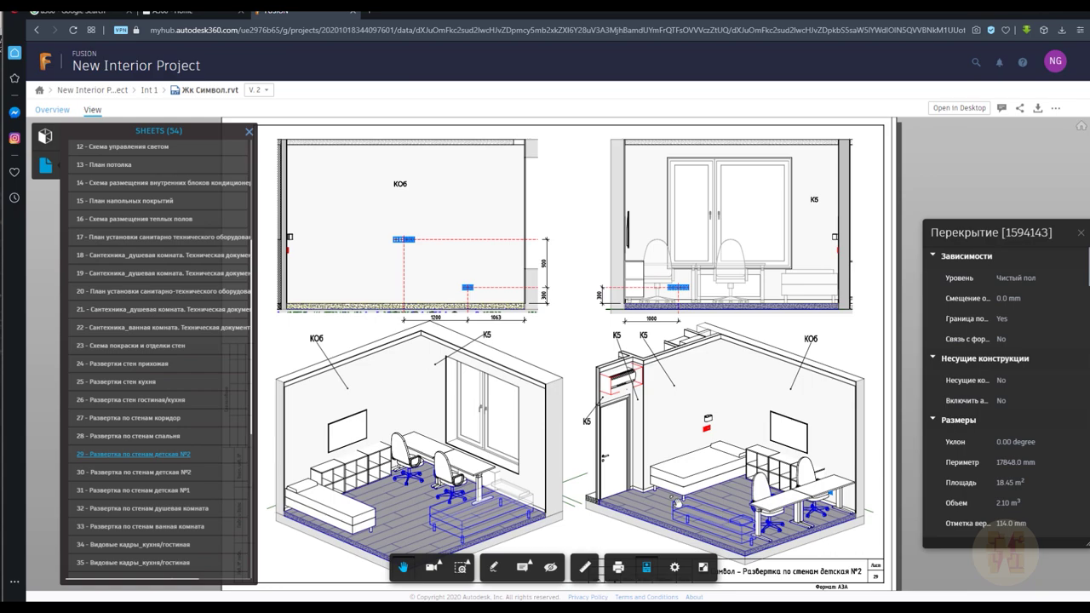
click(789, 440)
click(790, 426)
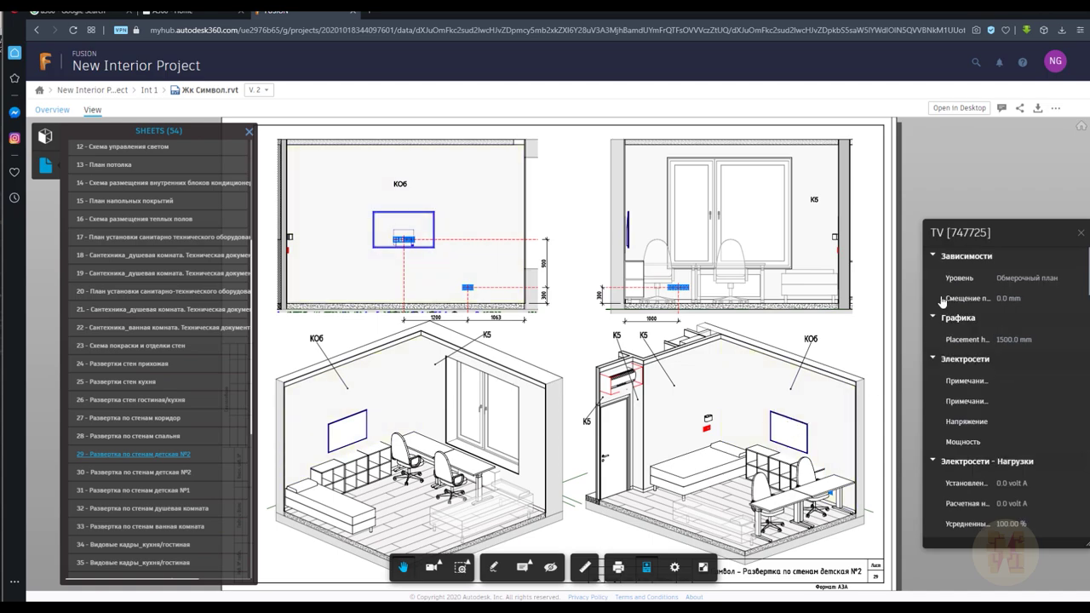
click(53, 110)
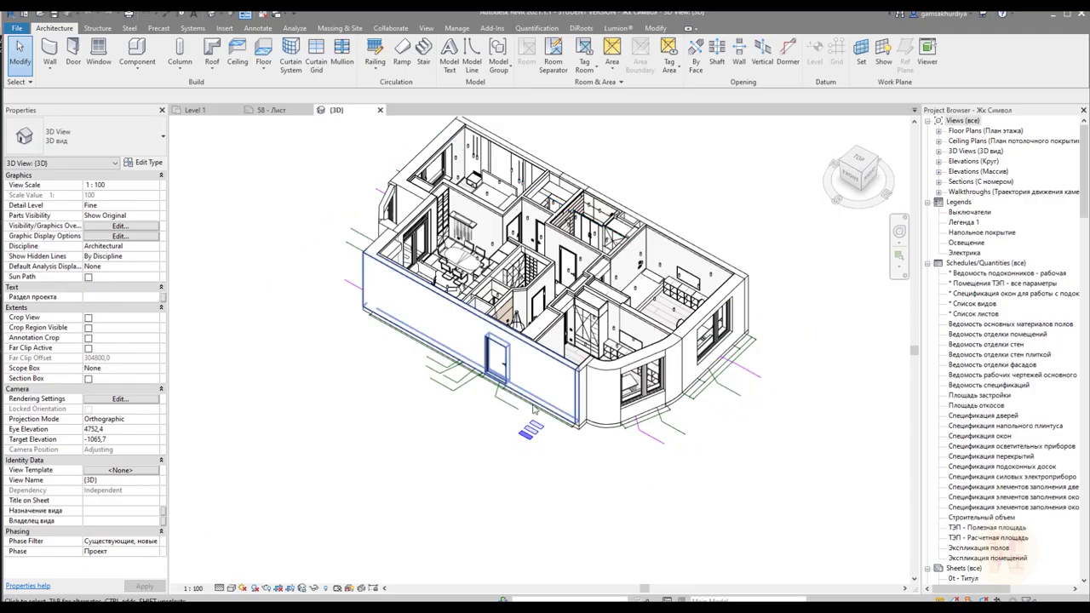
Orbit the apartment model to look straight down over the bathroom
shift+middle_drag(400, 393, 558, 171)
scroll(579, 272, up, 5)
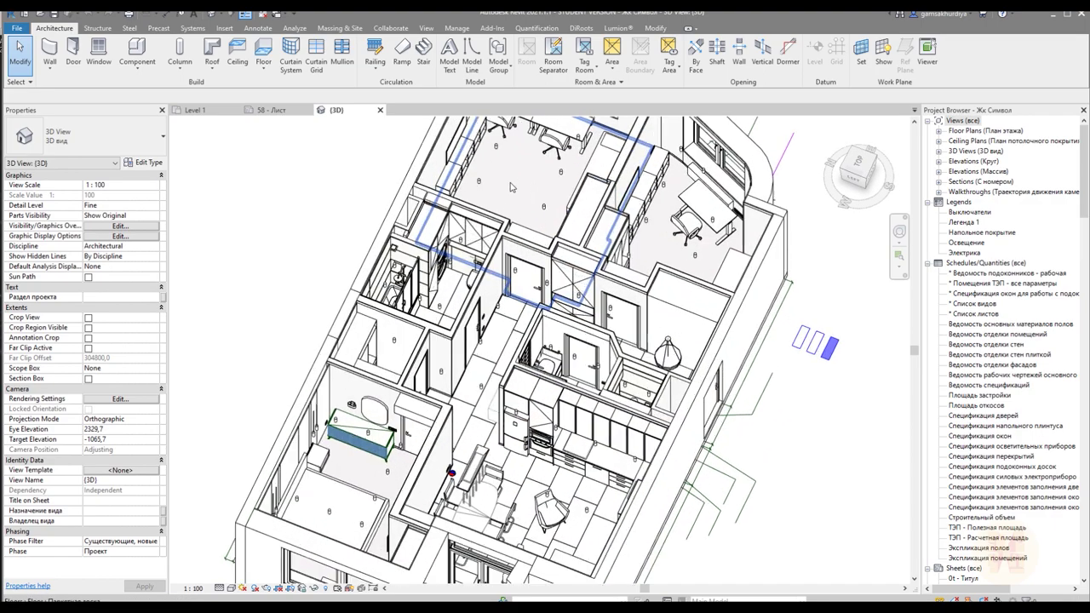
click(582, 269)
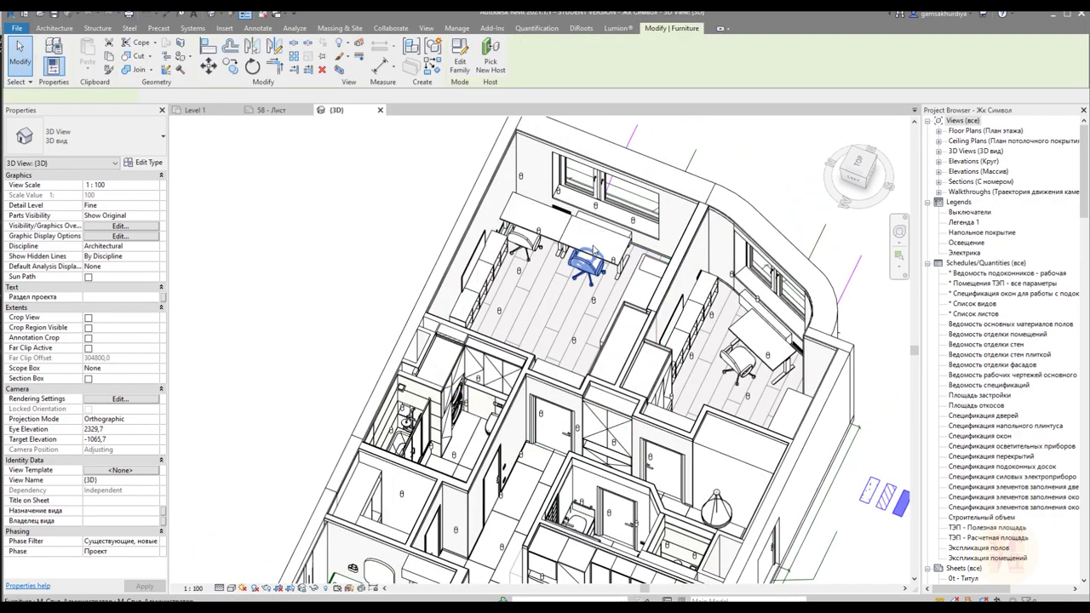
key(Escape)
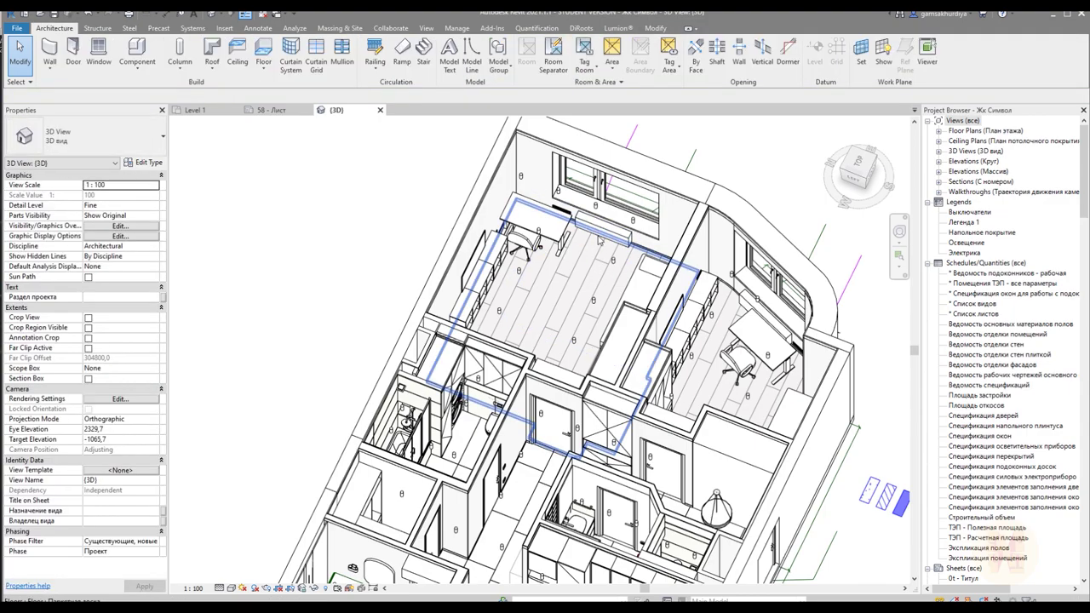
shift+middle_drag(604, 241, 535, 292)
scroll(691, 302, up, 2)
scroll(533, 292, up, 3)
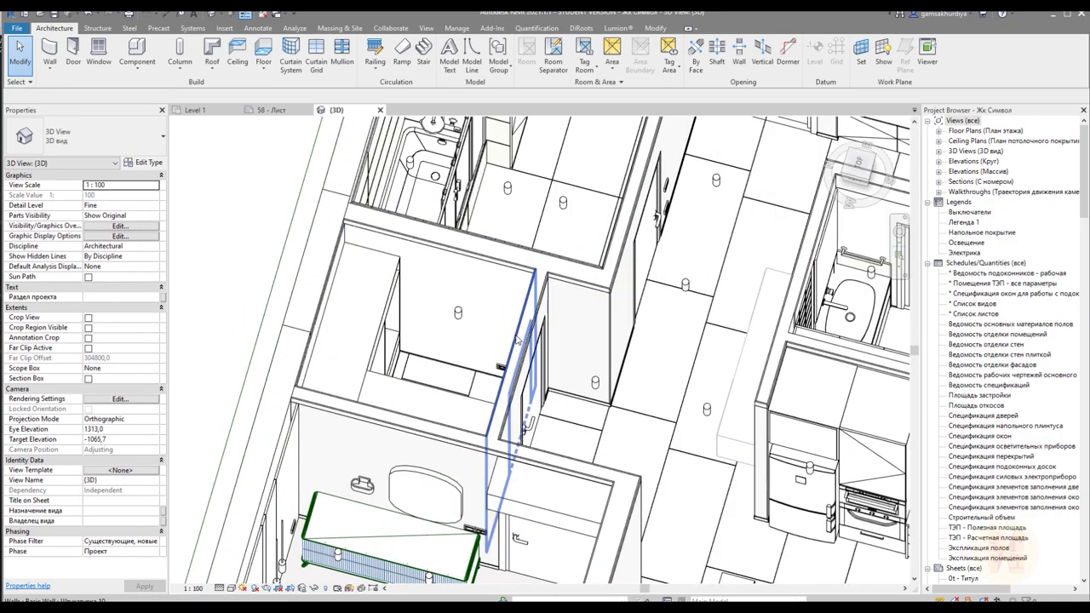
click(516, 339)
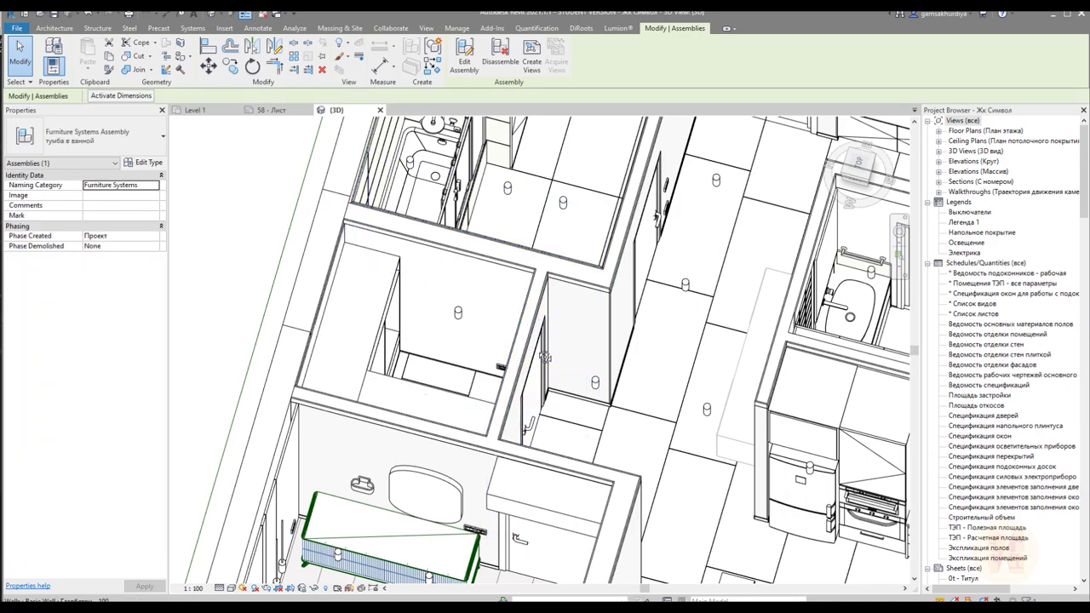
shift+middle_drag(545, 356, 606, 368)
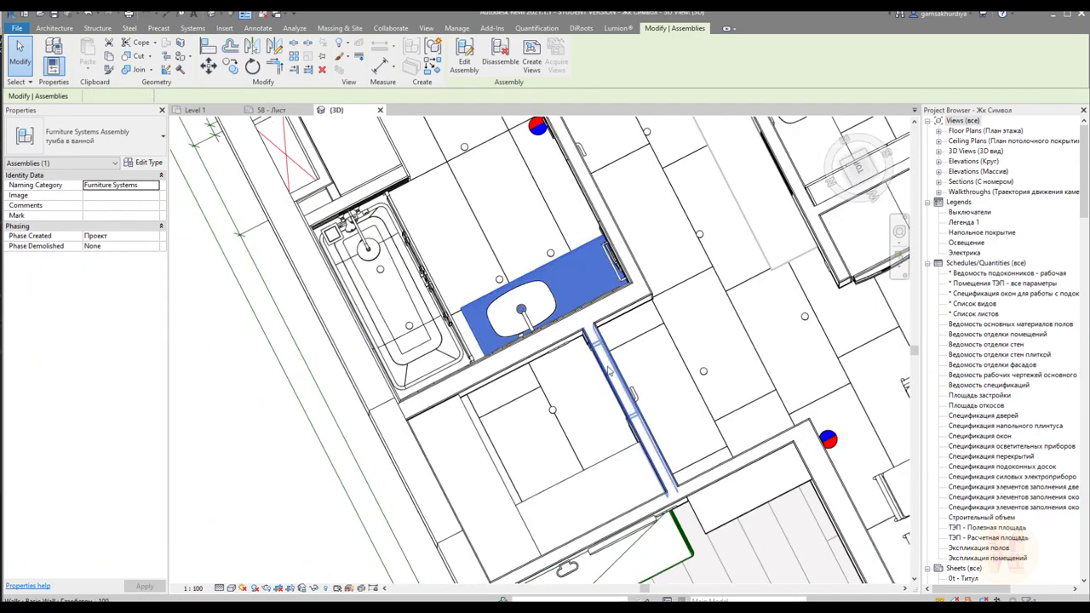
Shift the bathroom partition wall away from the sink and unjoin it
click(608, 368)
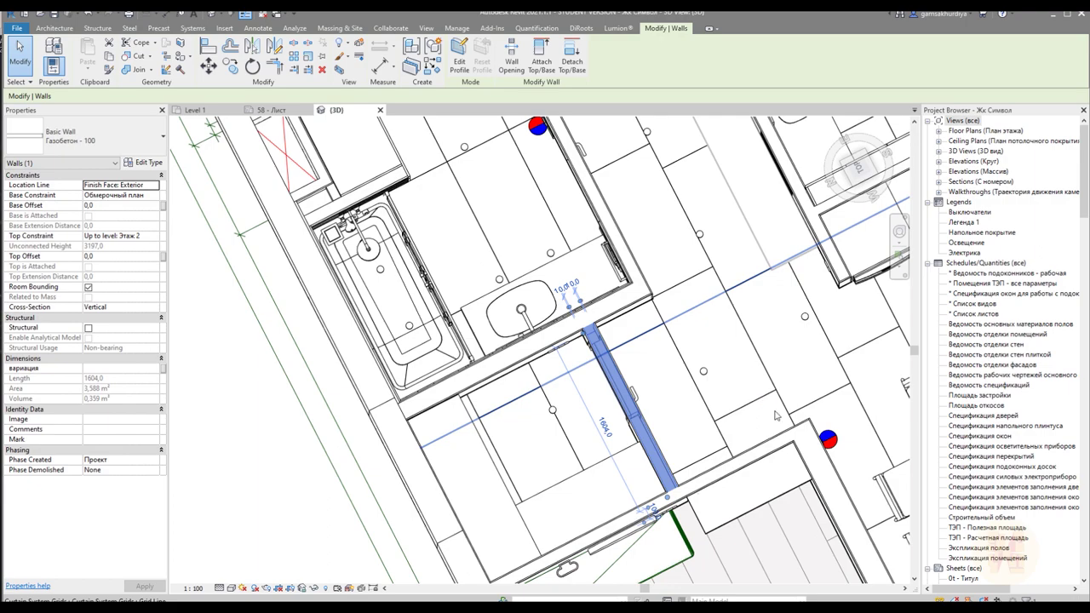
drag(775, 416, 743, 408)
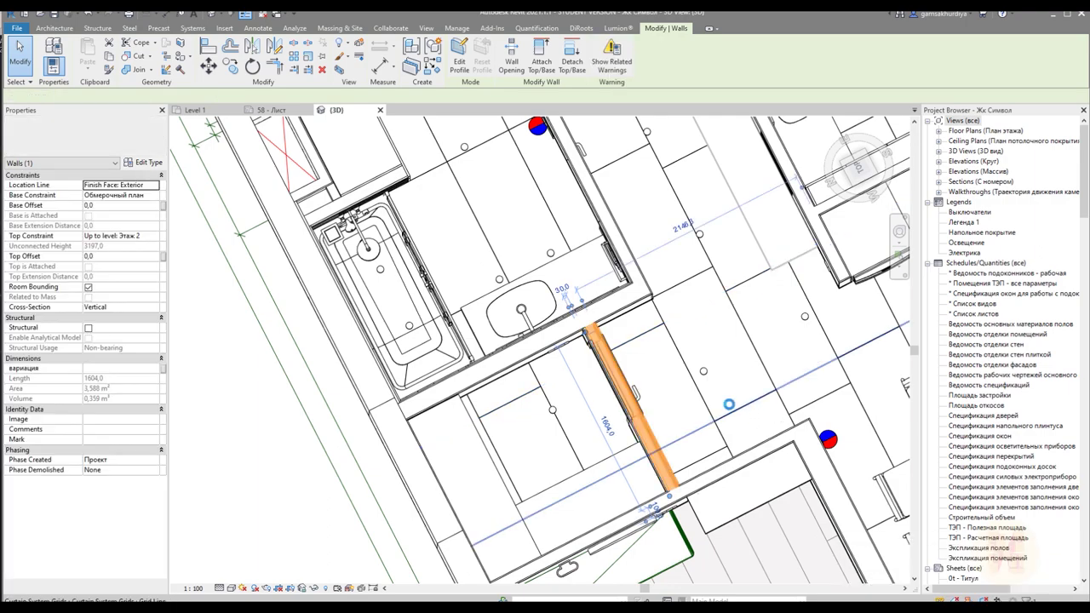
shift+middle_drag(644, 396, 934, 569)
click(879, 590)
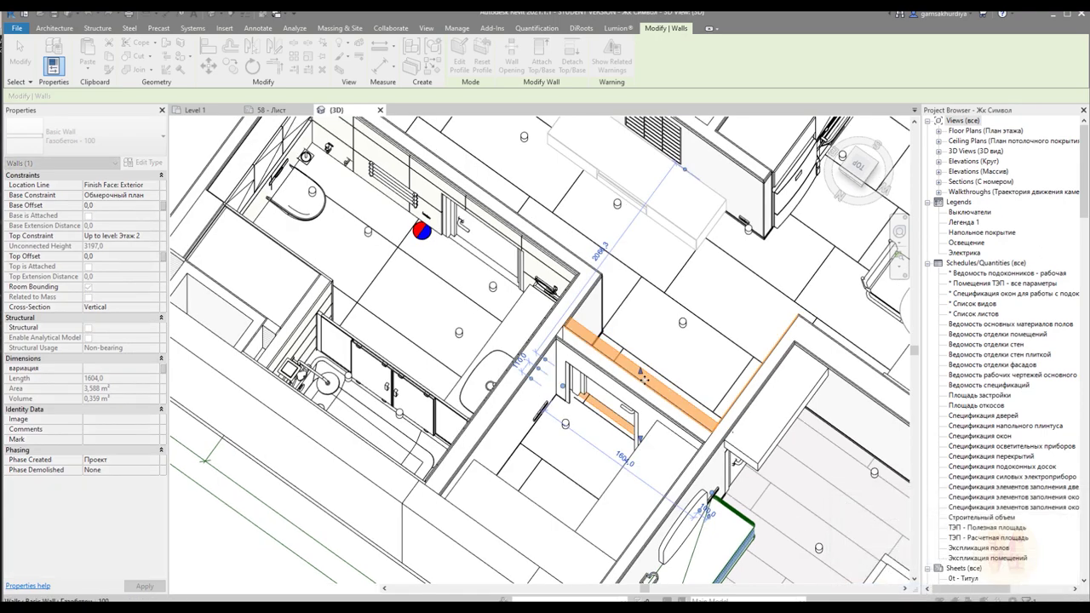
scroll(612, 405, up, 2)
key(Escape)
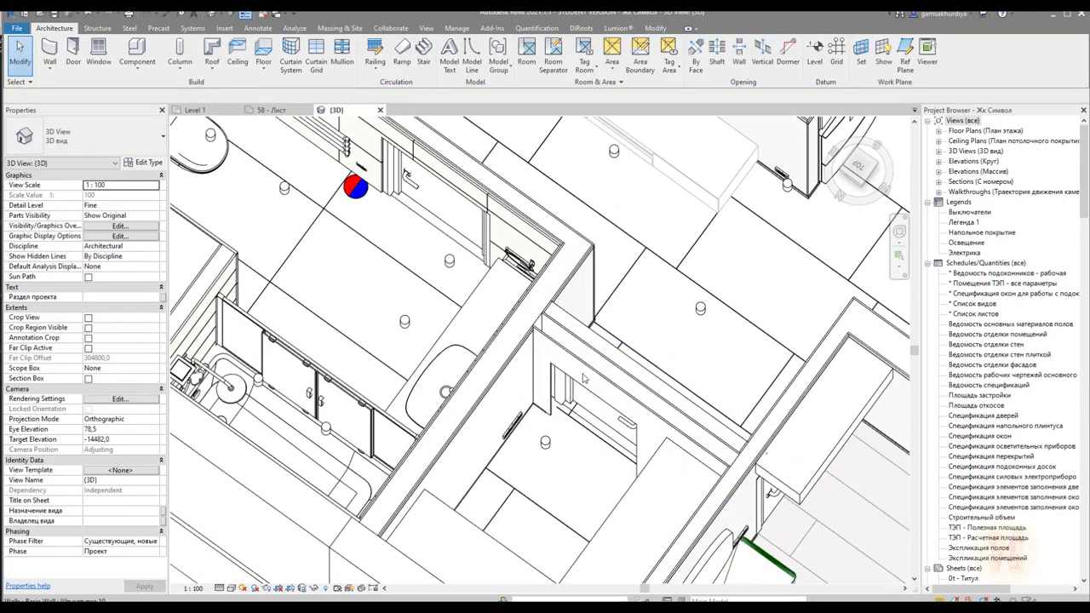
Change the bathroom door to type ДГ 21-9 Л, 900 wide
shift+middle_drag(789, 378, 572, 400)
click(584, 287)
key(Escape)
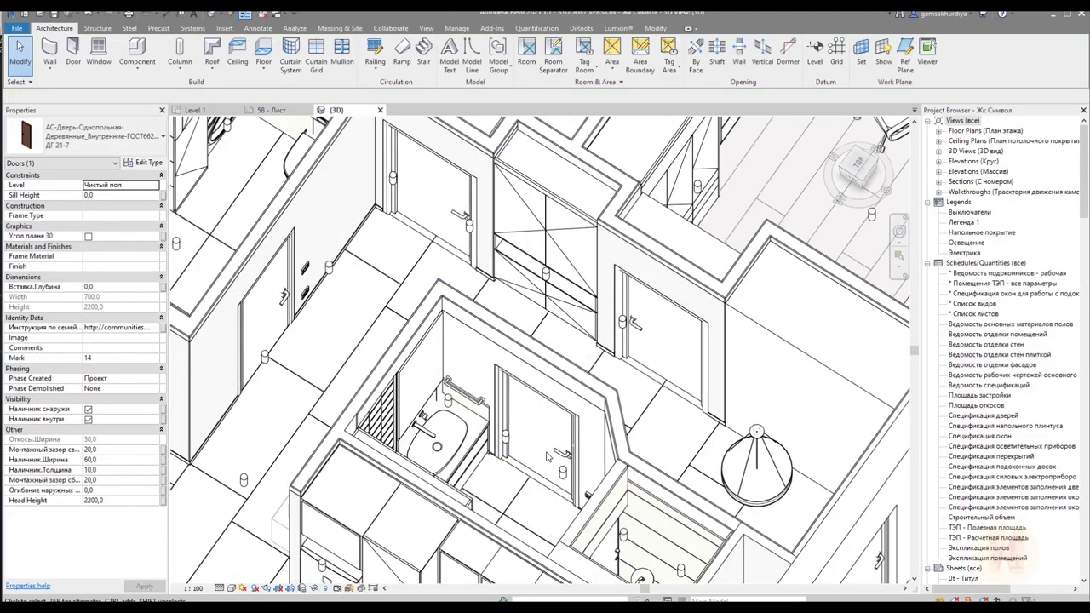
click(572, 432)
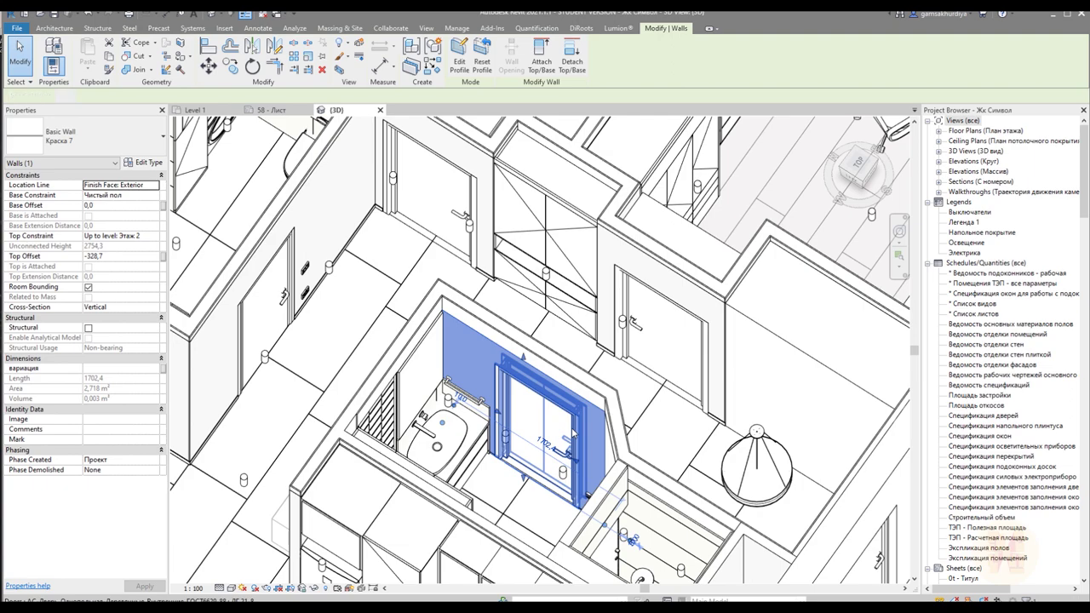
click(562, 430)
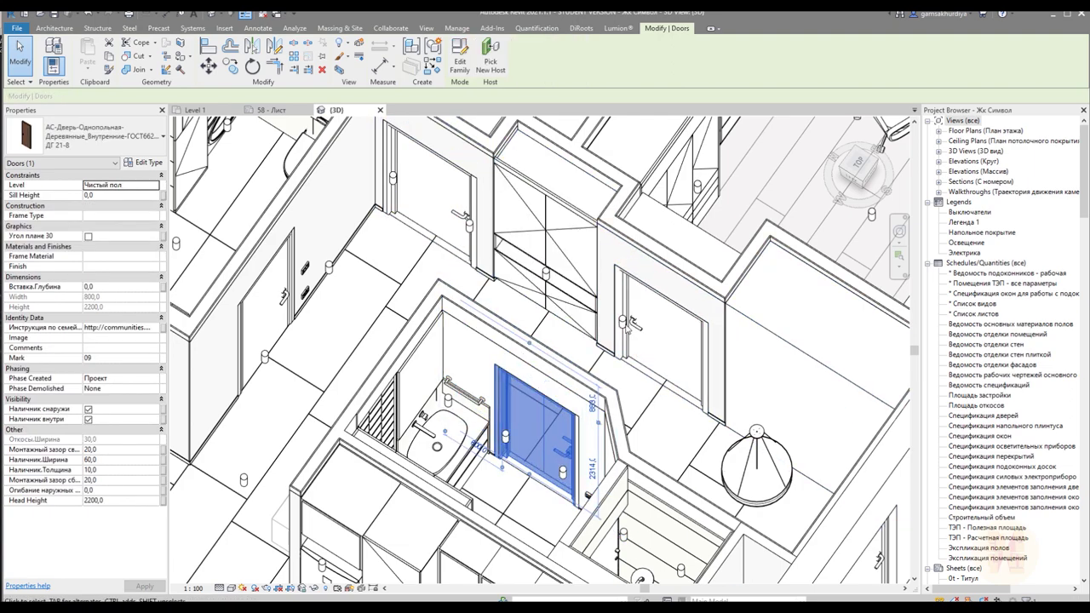
click(94, 136)
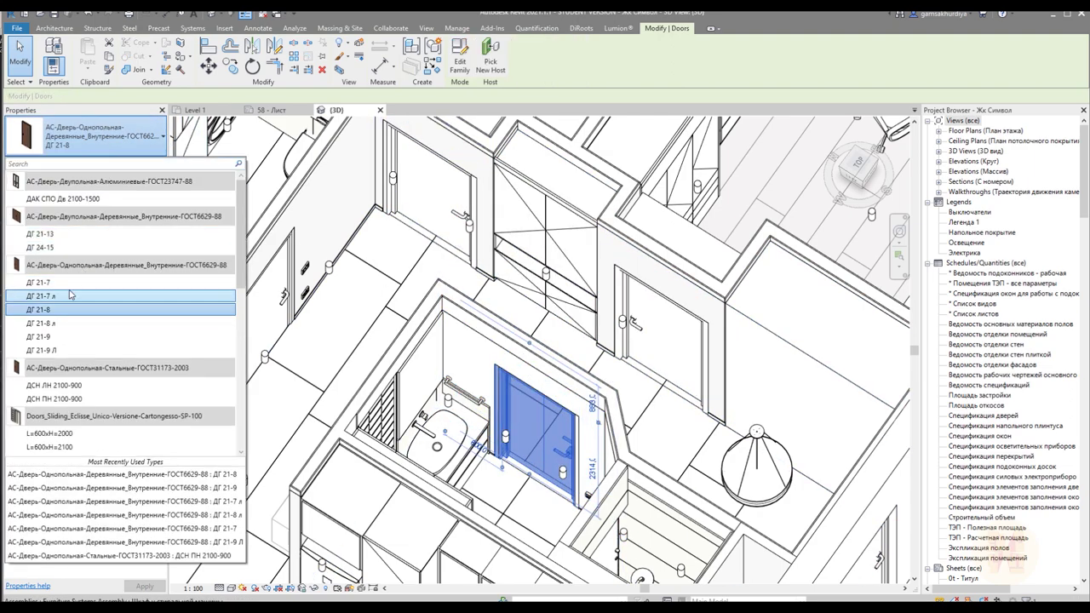
key(Escape)
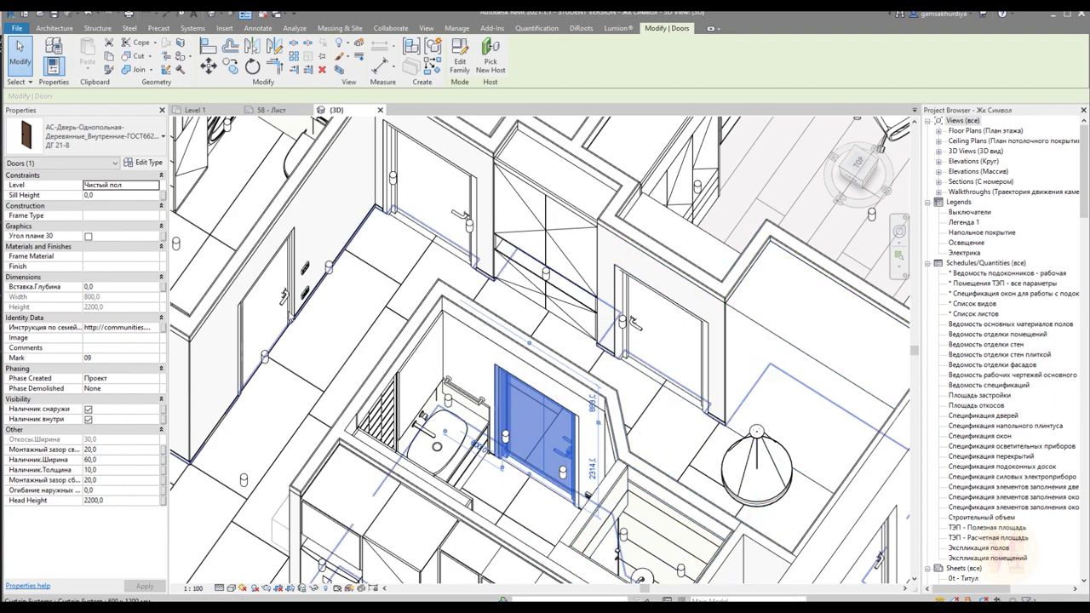
click(93, 136)
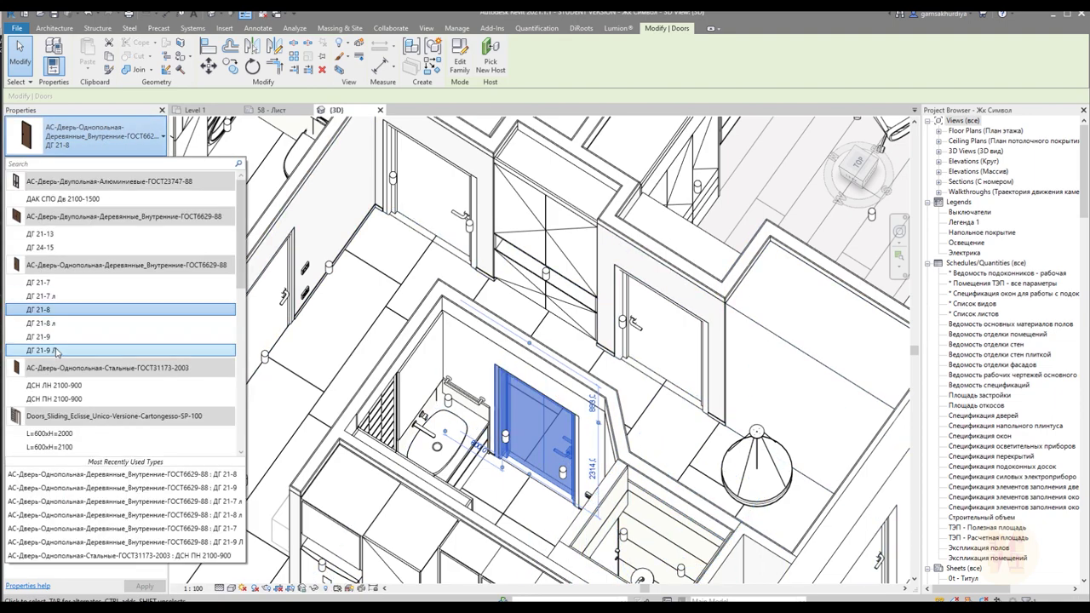
click(51, 343)
key(Escape)
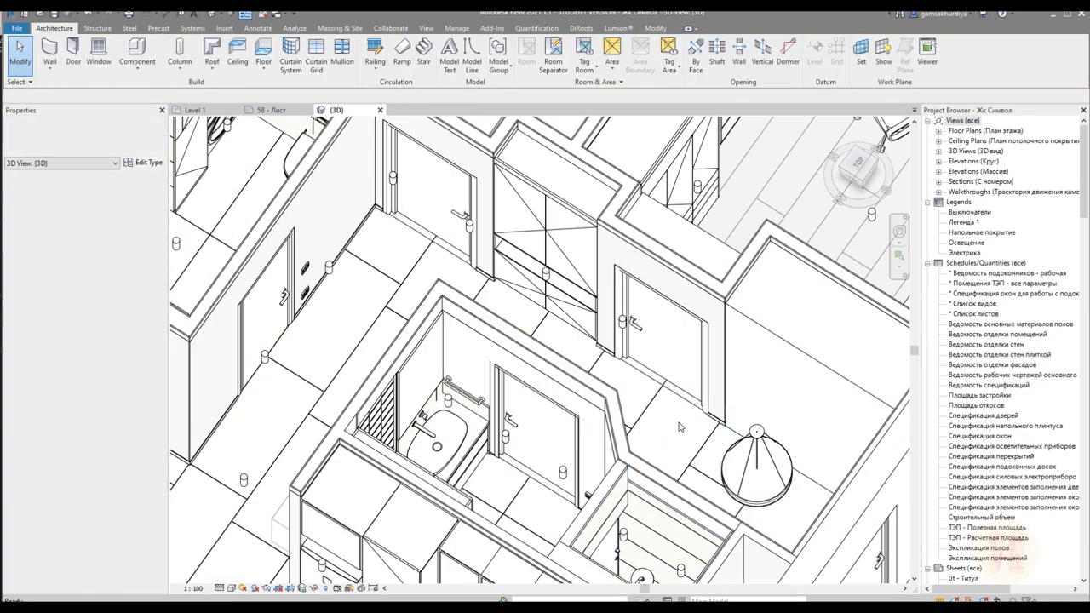
Orbit the whole apartment to a new angle and bring up the File menu
scroll(610, 394, down, 5)
shift+middle_drag(596, 358, 477, 357)
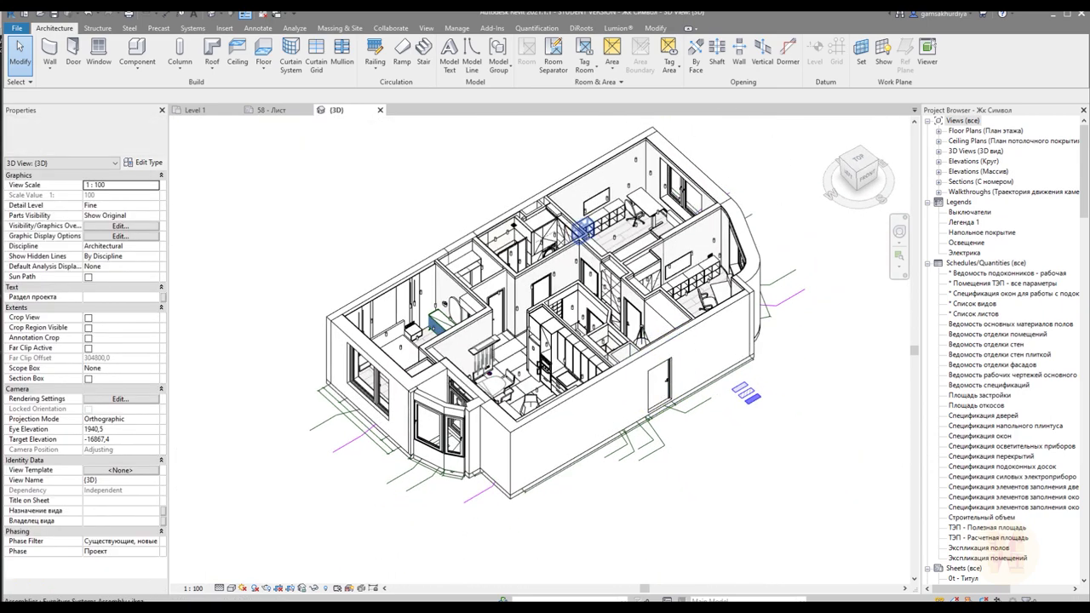
click(24, 32)
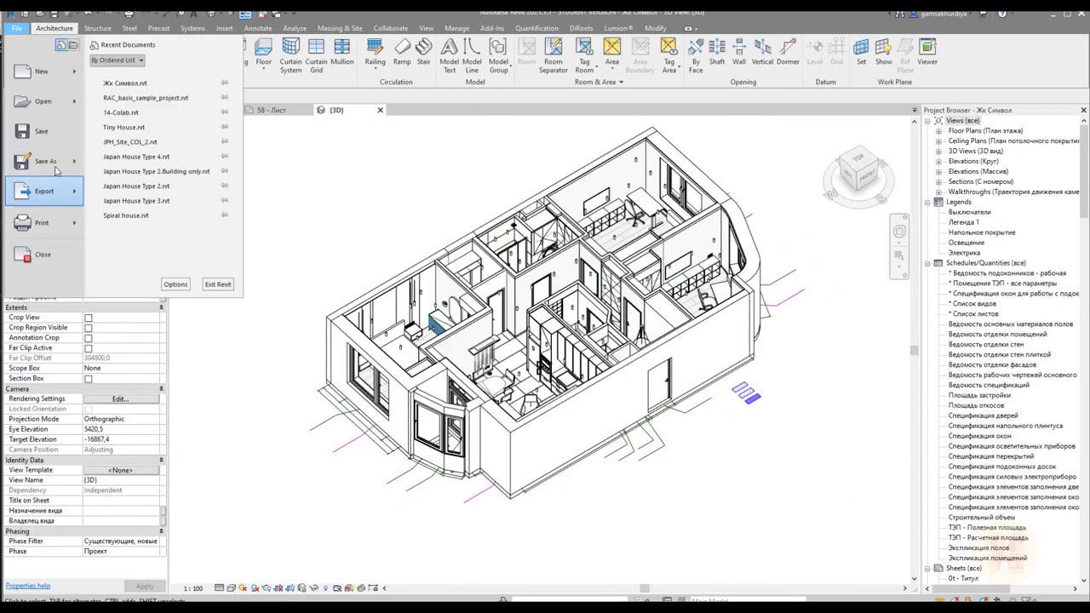
Save the apartment as project file Жк Символ.rvt inside the new desktop folder Новая папка
mouse_move(74, 159)
click(150, 129)
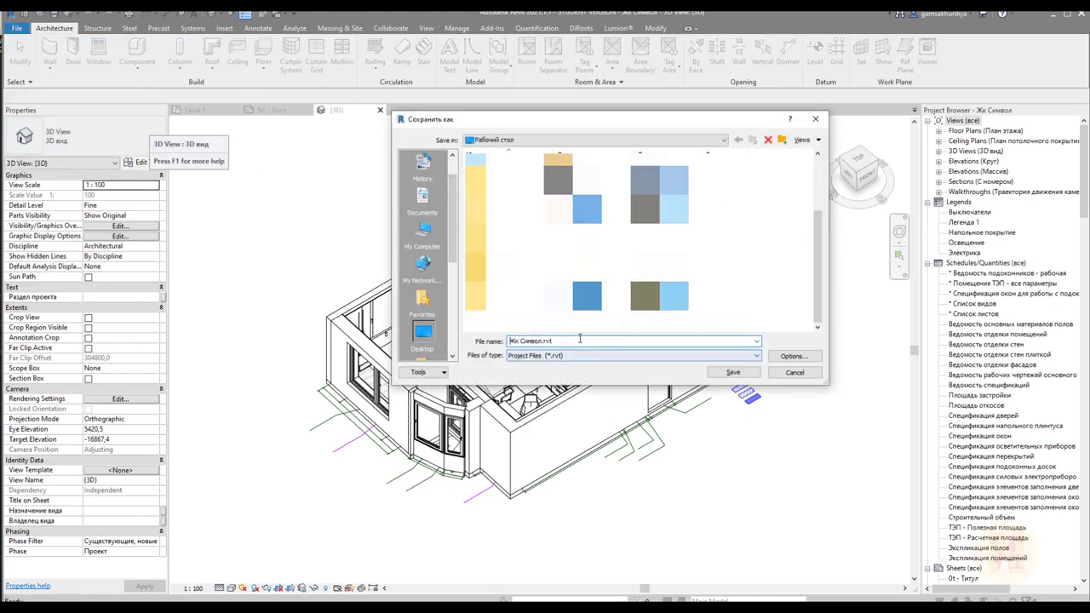
drag(510, 341, 621, 340)
right_click(498, 326)
key(Escape)
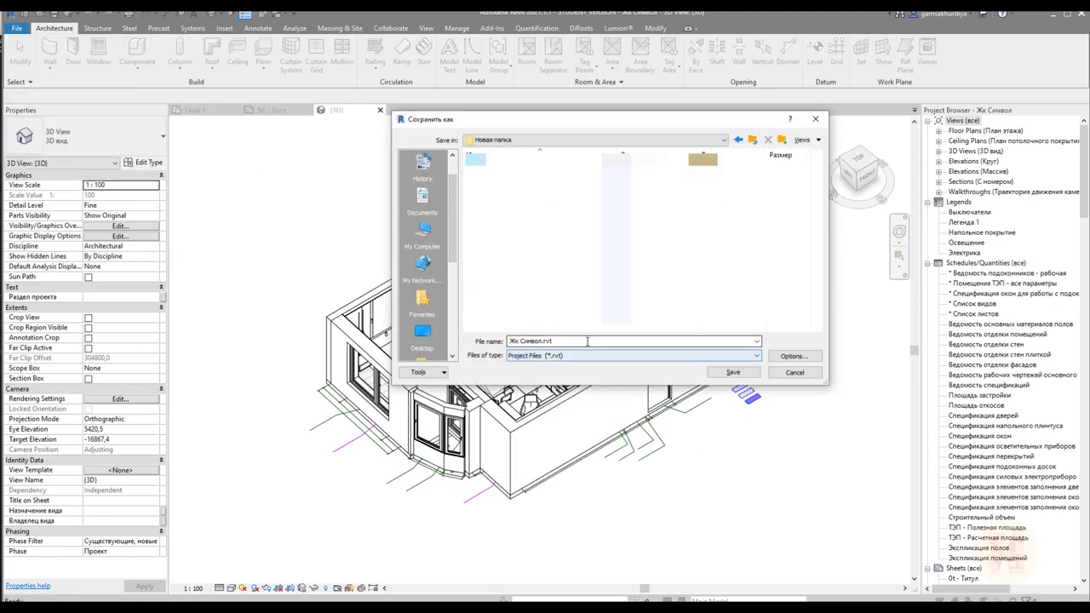
key(Escape)
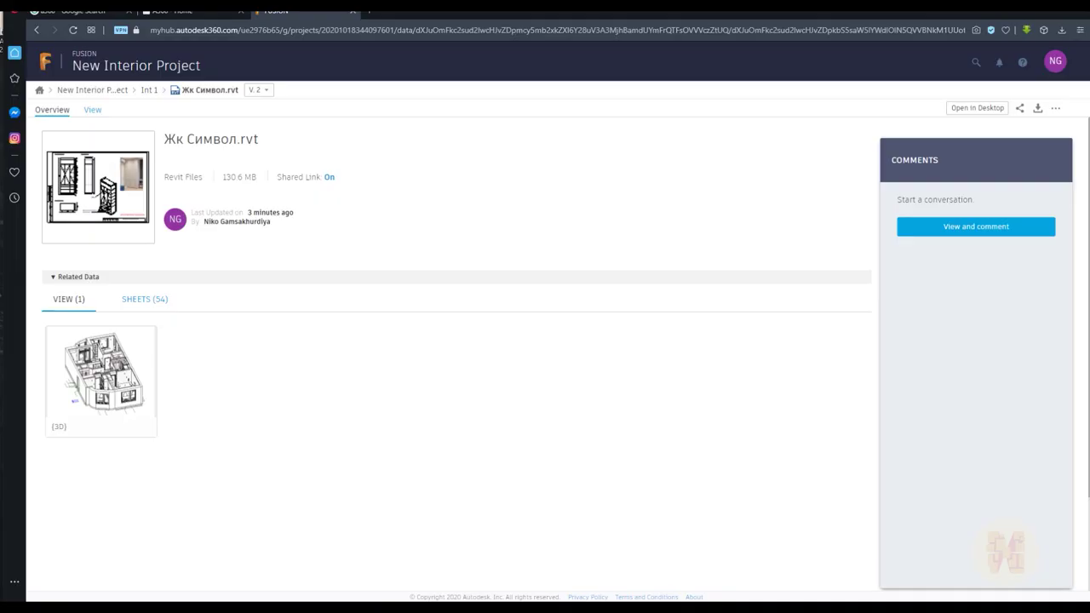
Upload Жк Символ.rvt from Новая папка into Int 1 as a new 126.6 MB version
click(148, 89)
click(888, 144)
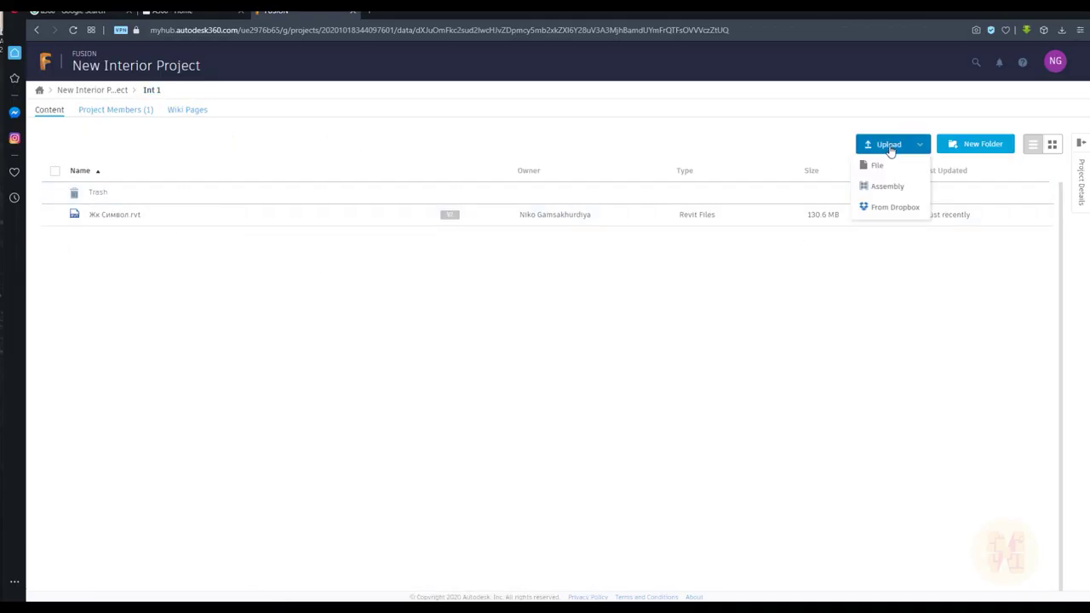
click(883, 163)
click(882, 145)
click(878, 164)
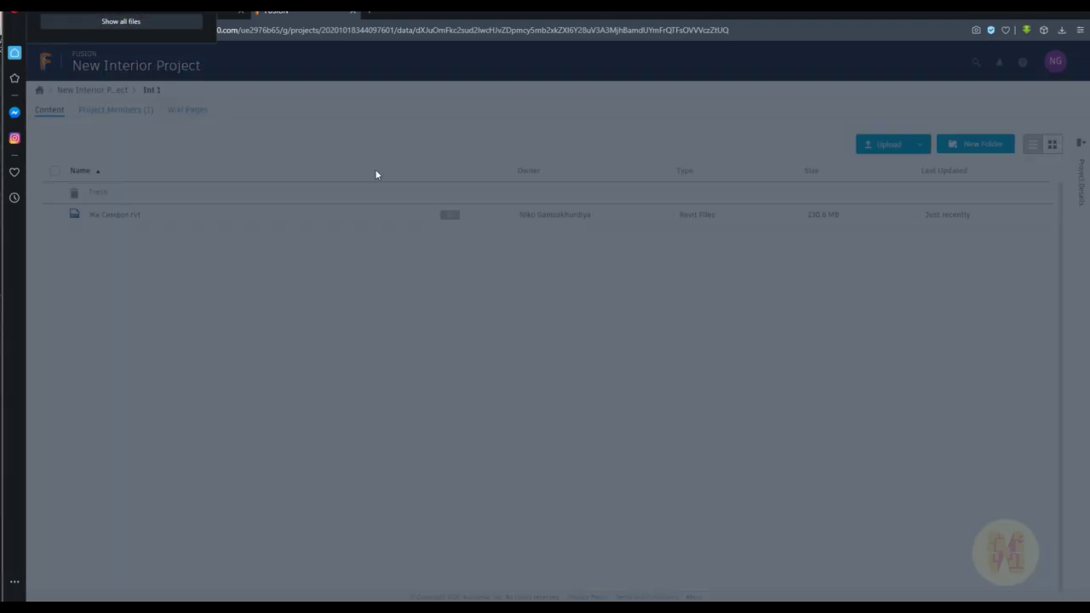
click(151, 24)
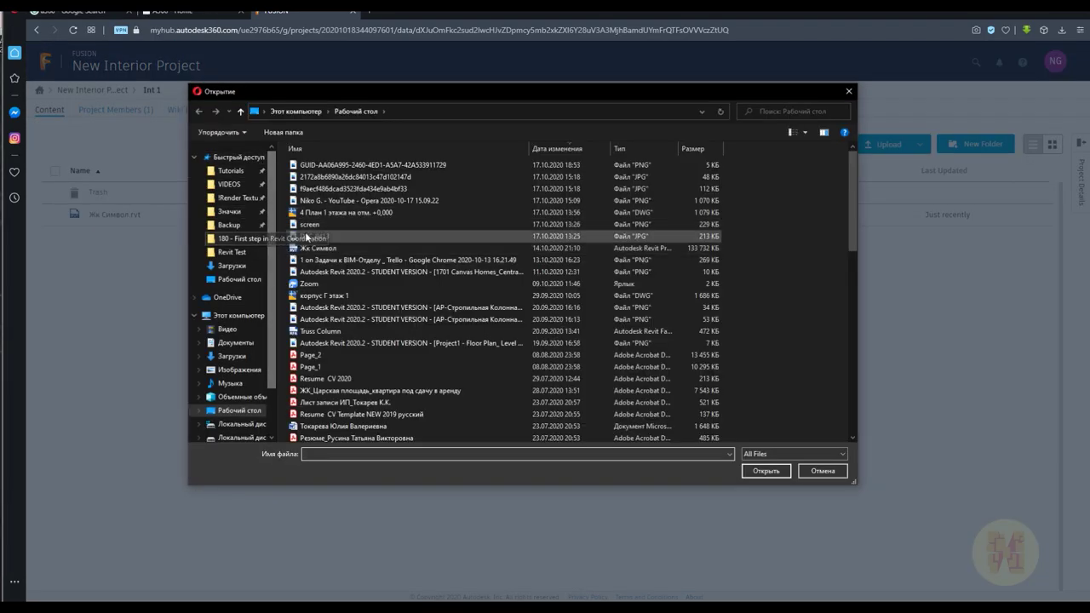
scroll(364, 281, down, 12)
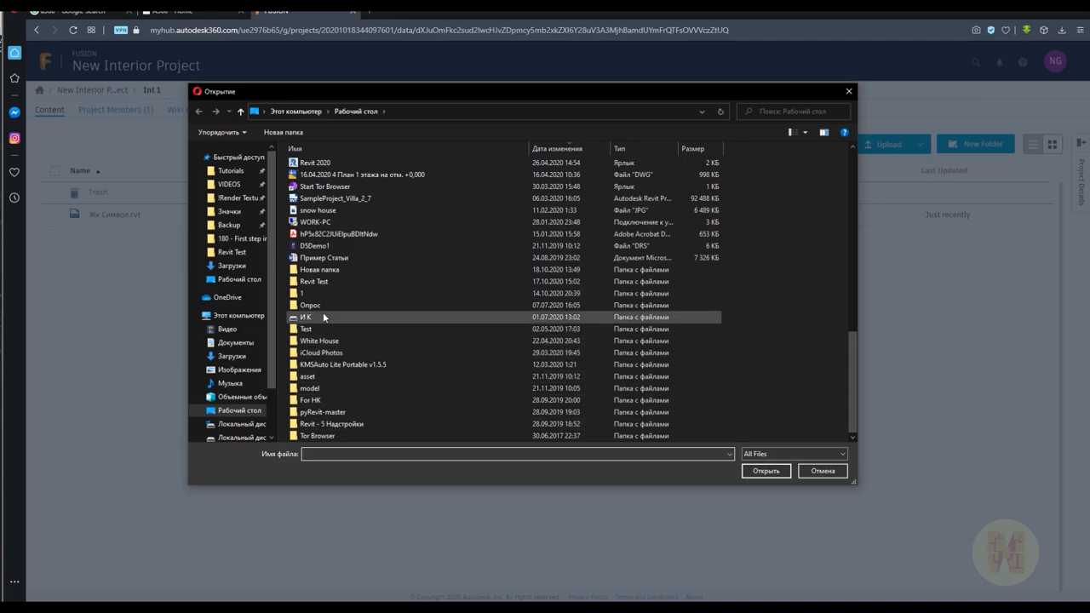
double_click(329, 269)
click(326, 166)
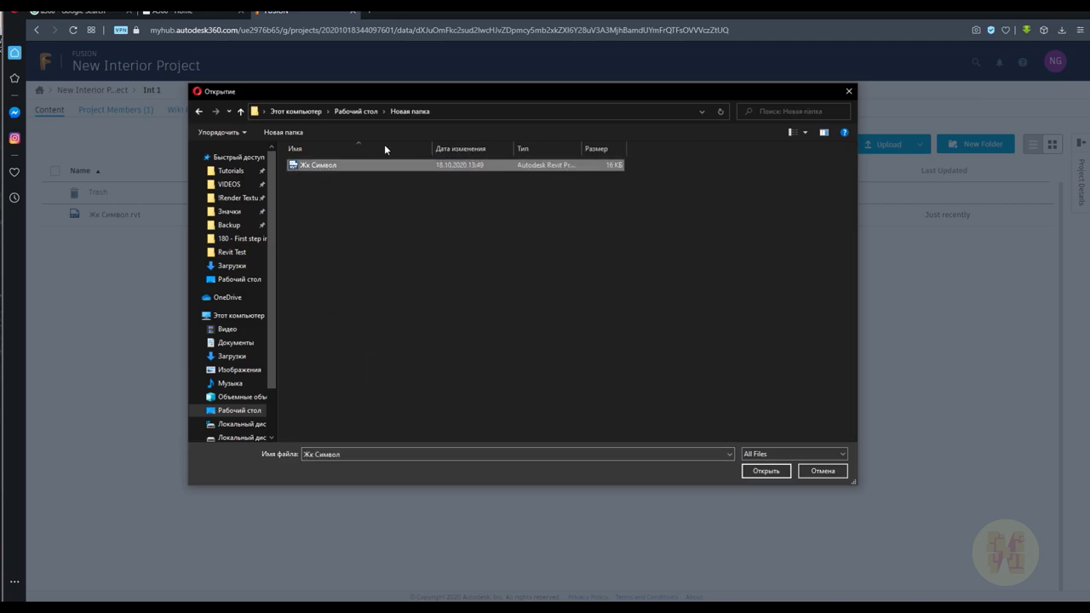
click(323, 169)
click(766, 470)
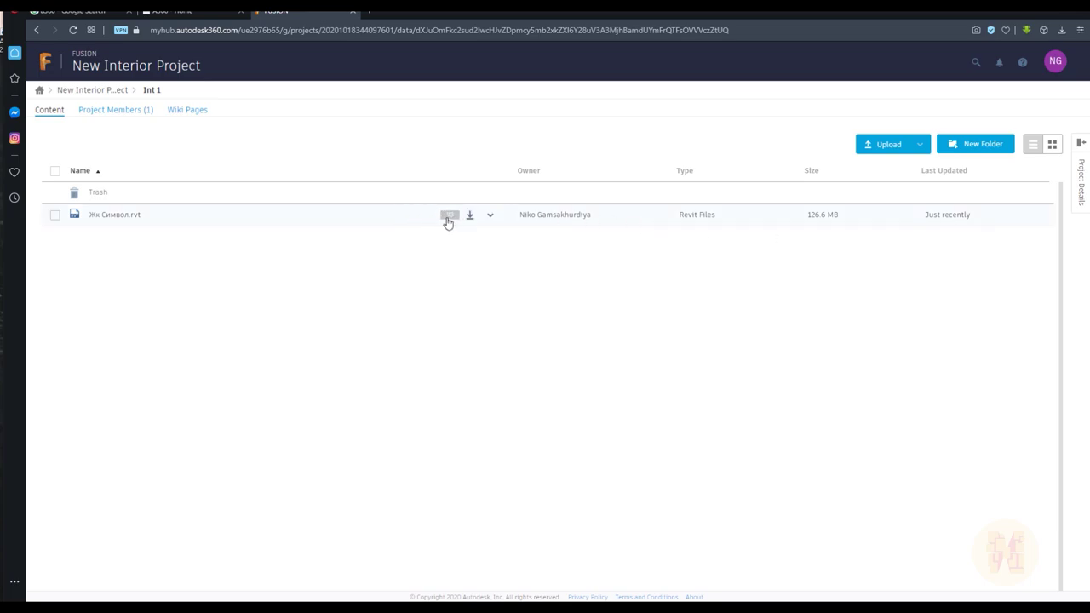
Check the Жк Символ.rvt overview shows 126.6 MB and show its version history
click(1081, 182)
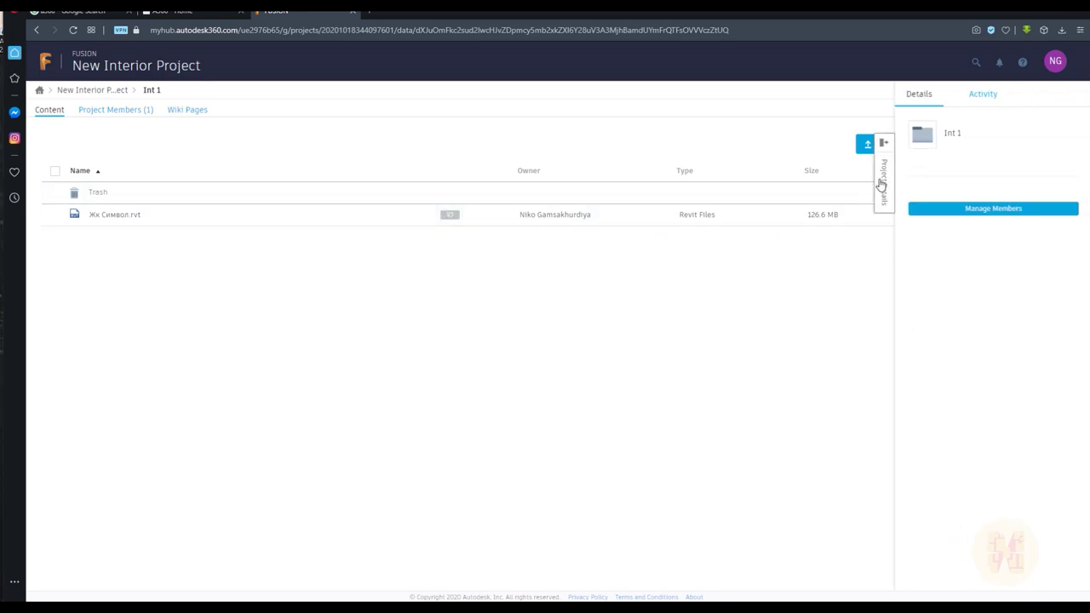
click(882, 183)
click(111, 215)
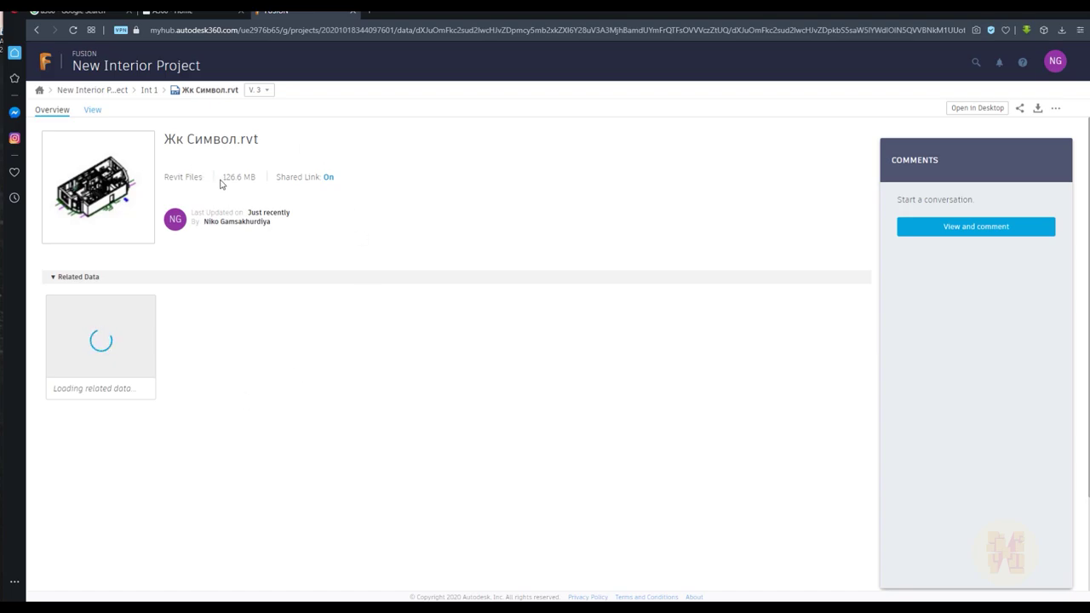
drag(220, 184, 249, 178)
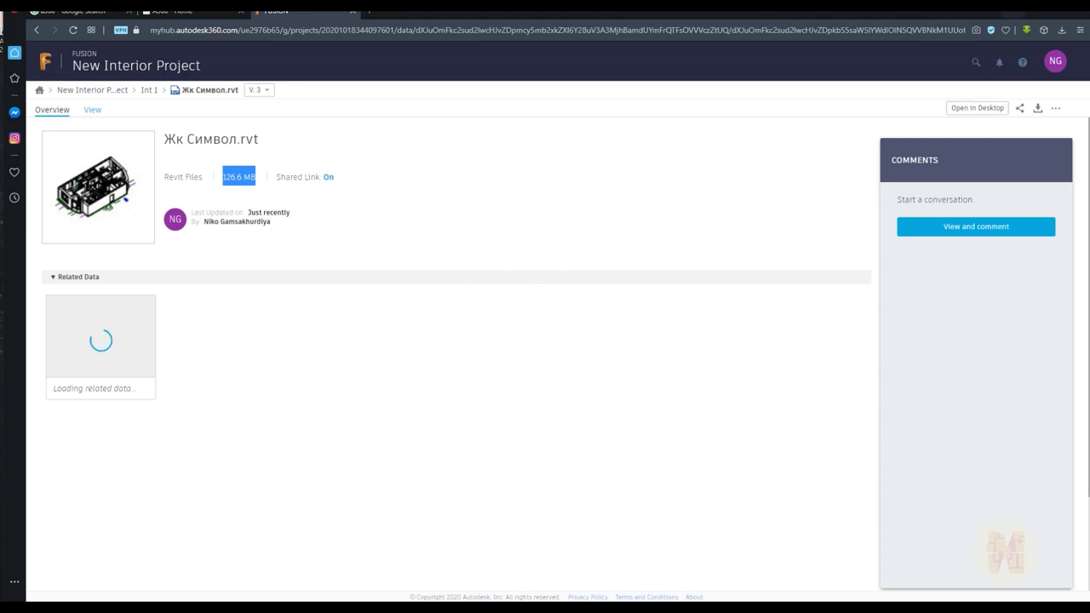
key(alt+Tab)
click(430, 402)
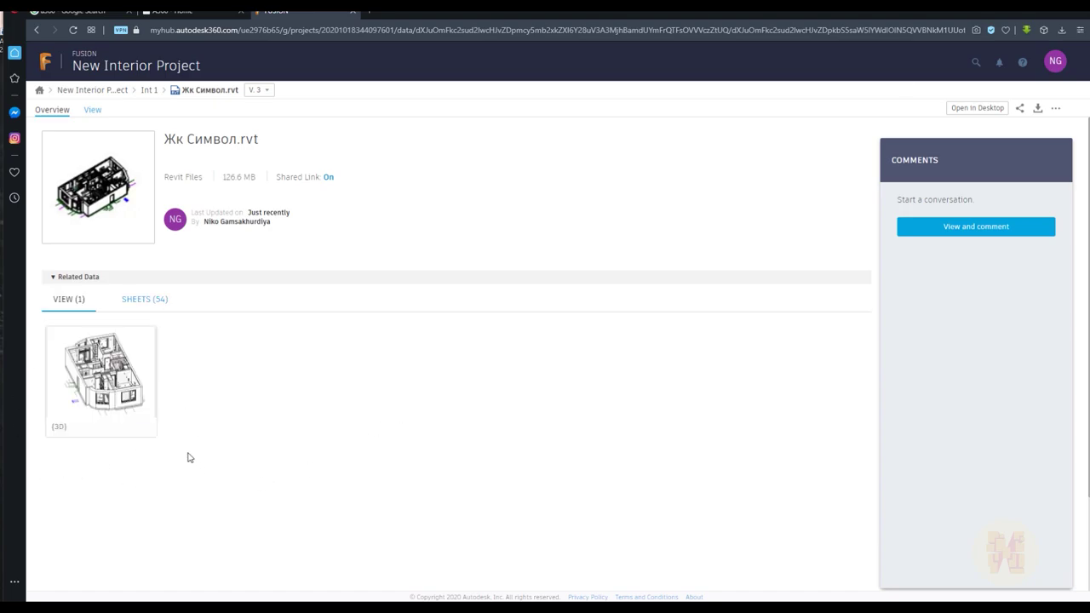
click(263, 95)
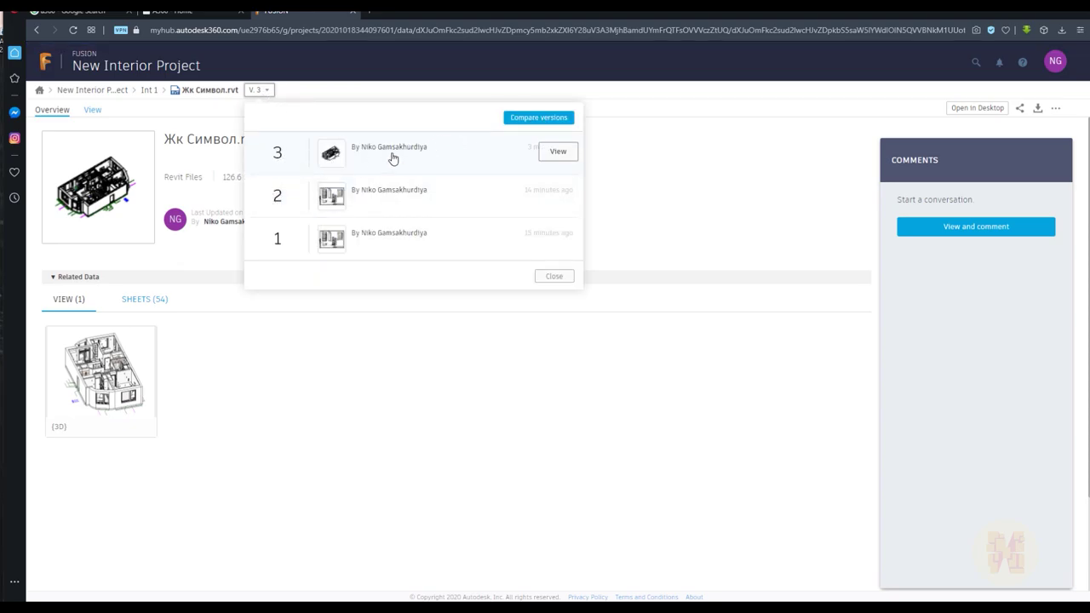
Compare version 3 against version 2 in the {3D} view
click(542, 119)
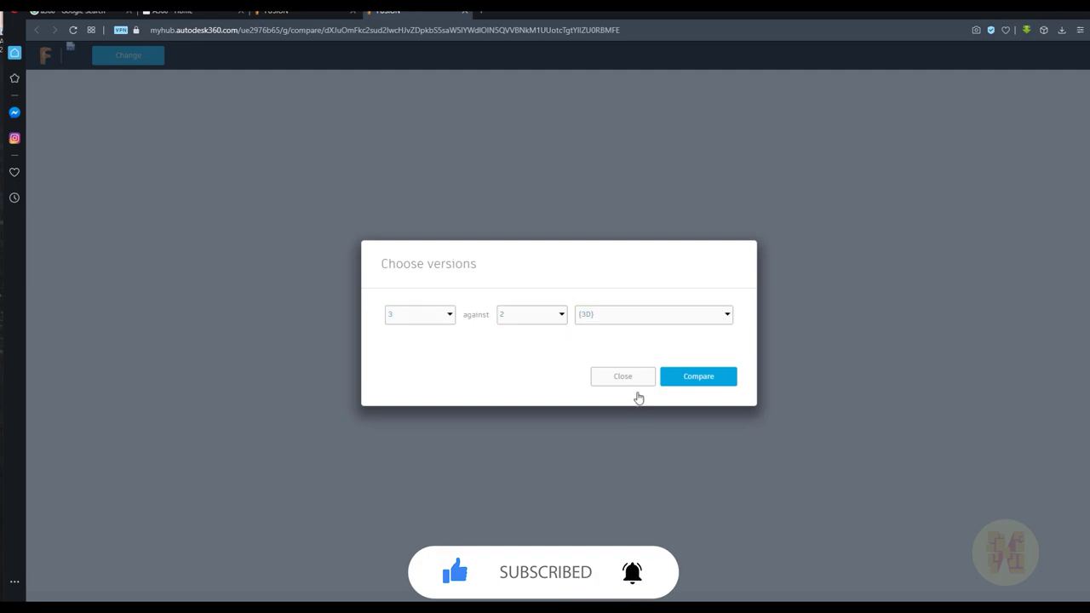
click(714, 380)
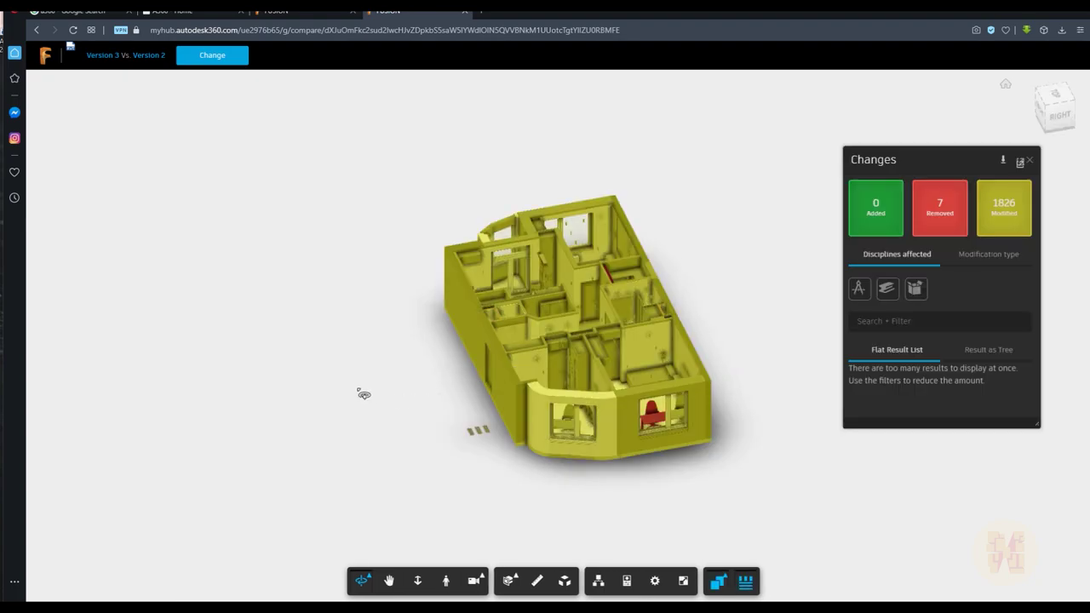
Orbit to a tilted overhead view and toggle the removed elements' visibility
drag(361, 389, 673, 418)
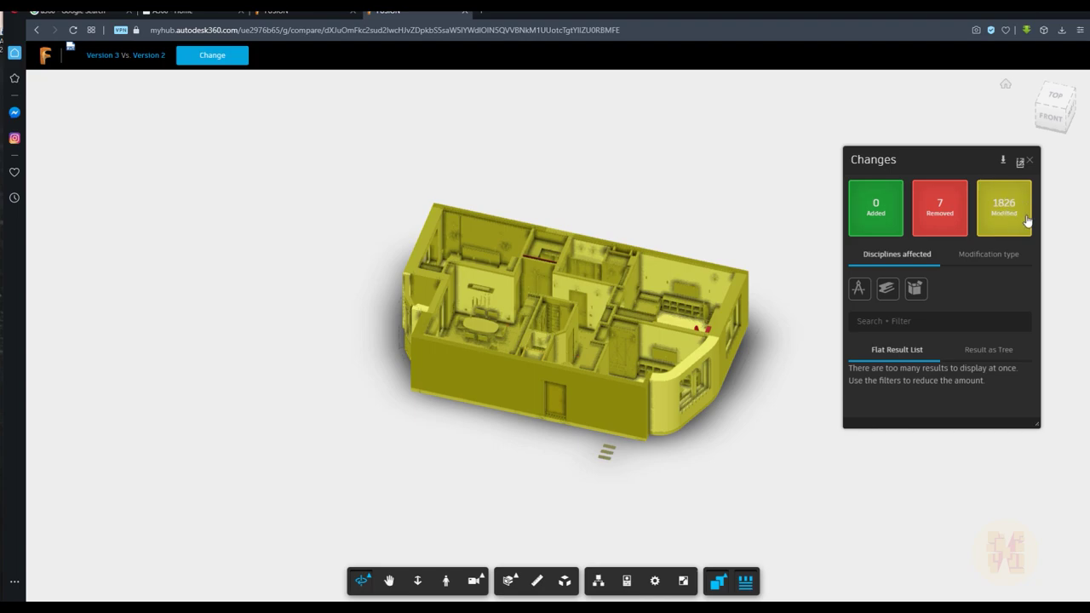
click(966, 235)
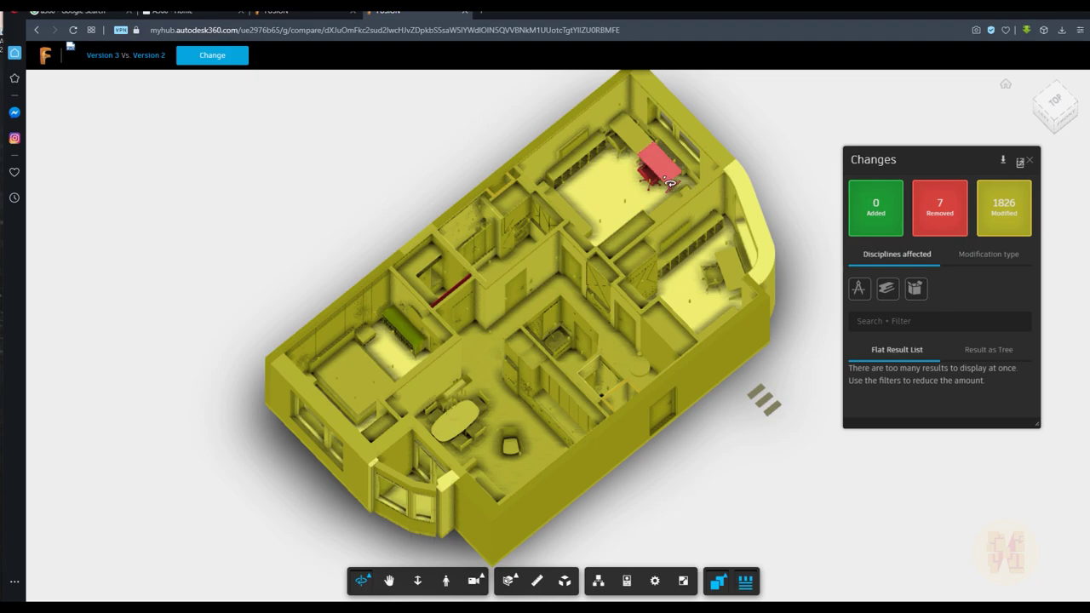
drag(670, 185, 529, 437)
scroll(526, 430, up, 1)
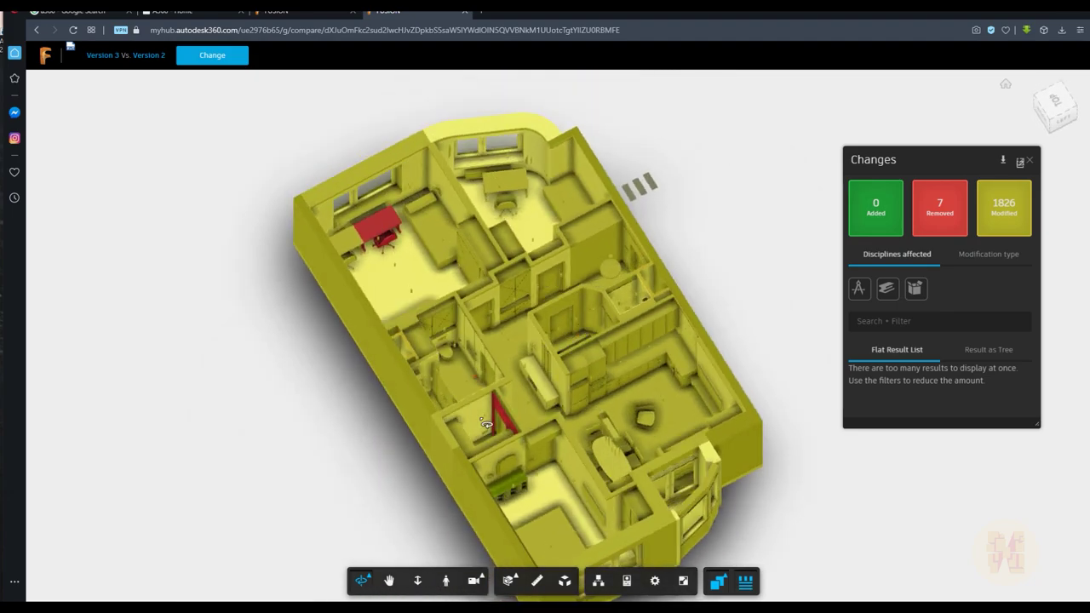
scroll(524, 421, down, 3)
scroll(521, 400, up, 8)
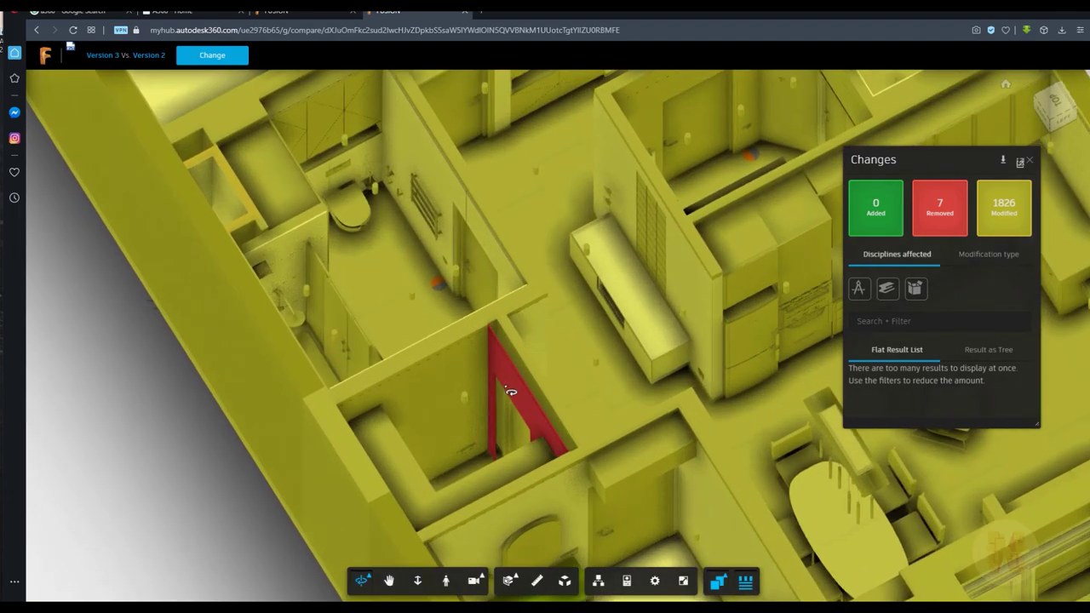
scroll(514, 385, up, 4)
scroll(509, 392, down, 4)
scroll(510, 394, down, 4)
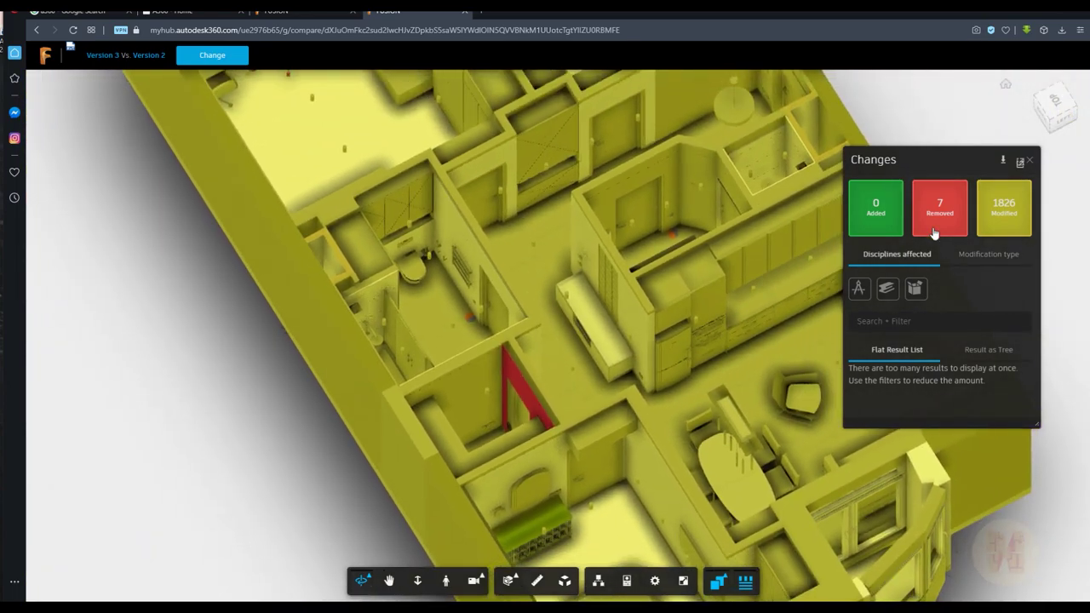
click(940, 214)
click(940, 213)
Show only removed elements, inspect the removed desk, then switch to the 1826 modified elements
click(1012, 225)
scroll(701, 273, down, 5)
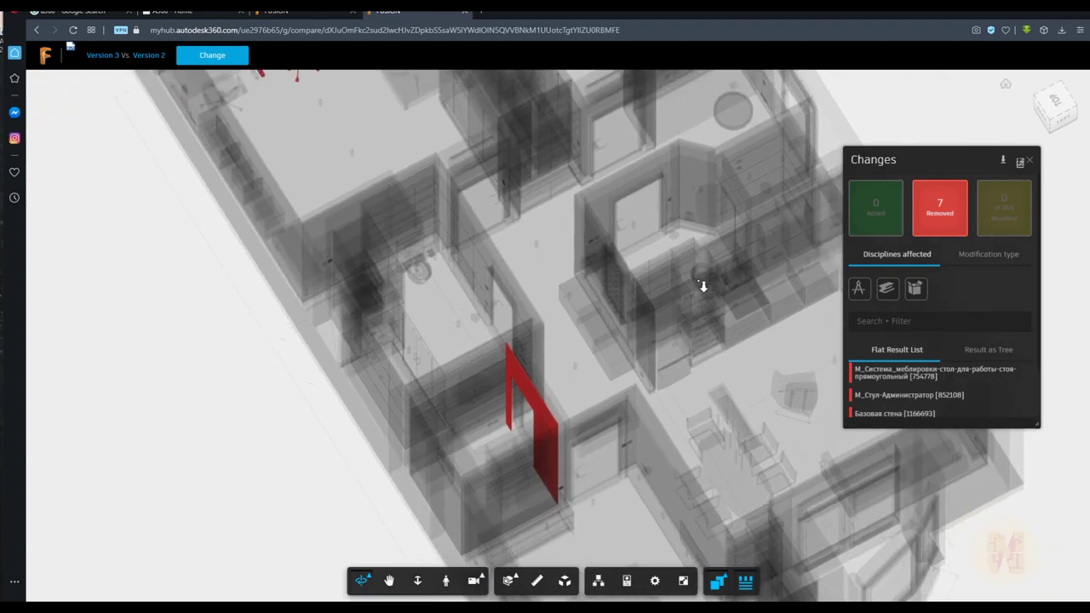
click(901, 375)
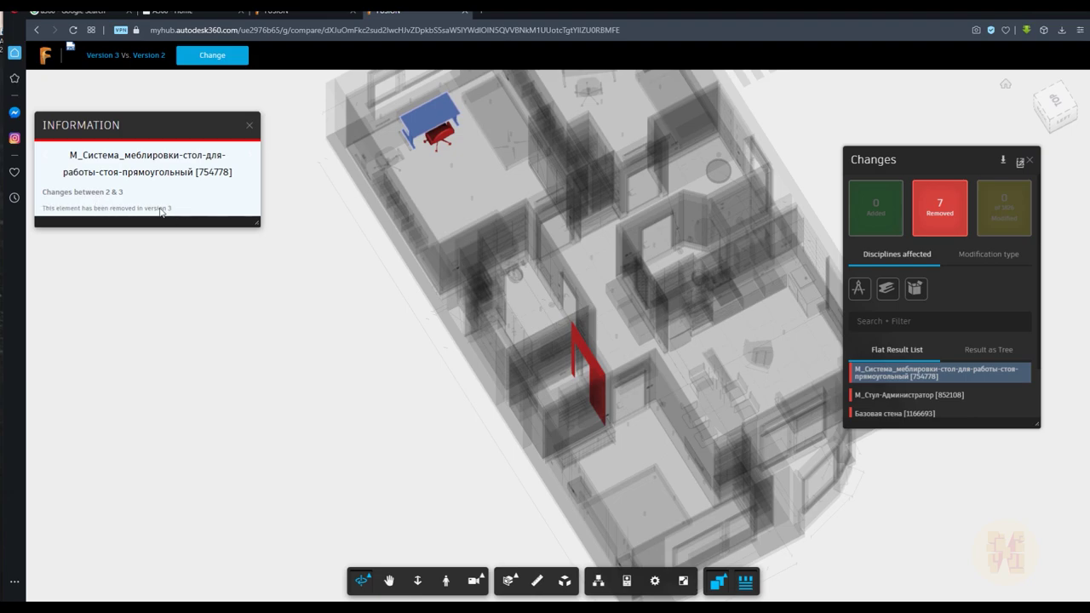
click(249, 126)
click(993, 214)
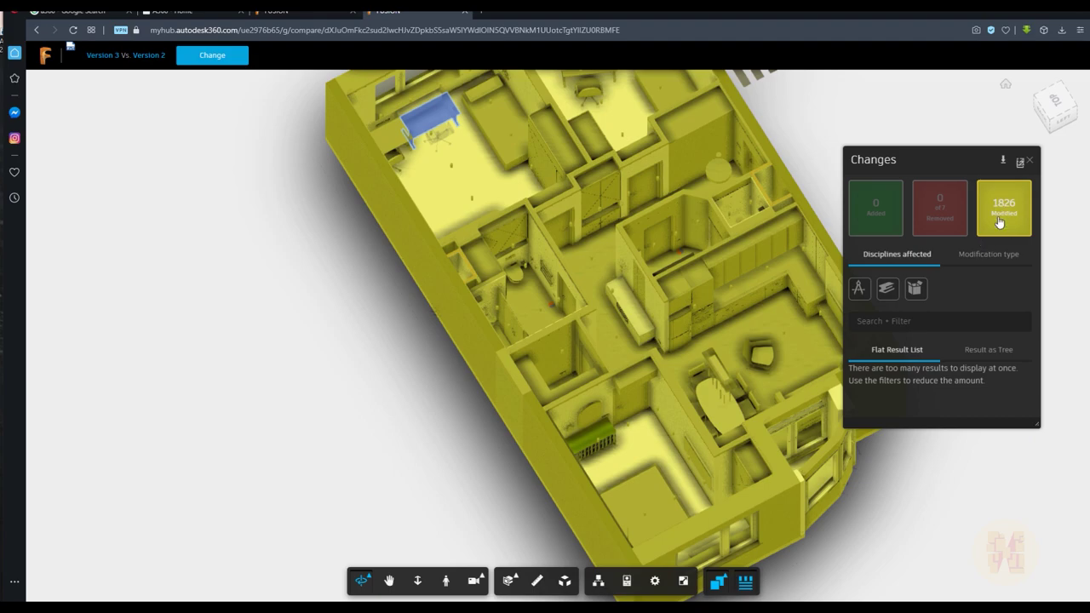
Filter the modified elements by modification type and view the changed rooms from above
click(991, 256)
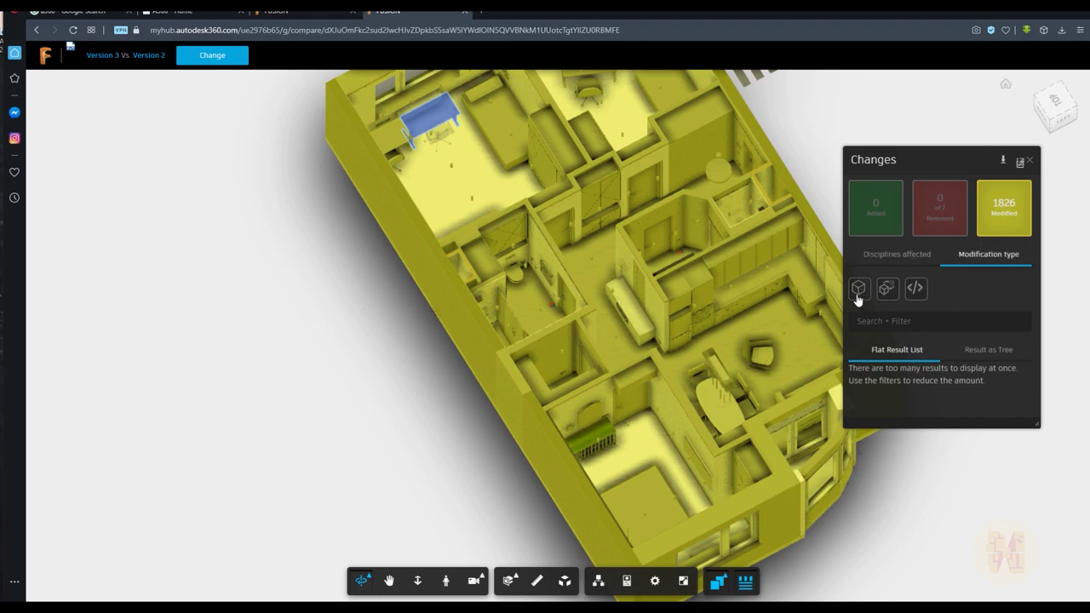
click(916, 291)
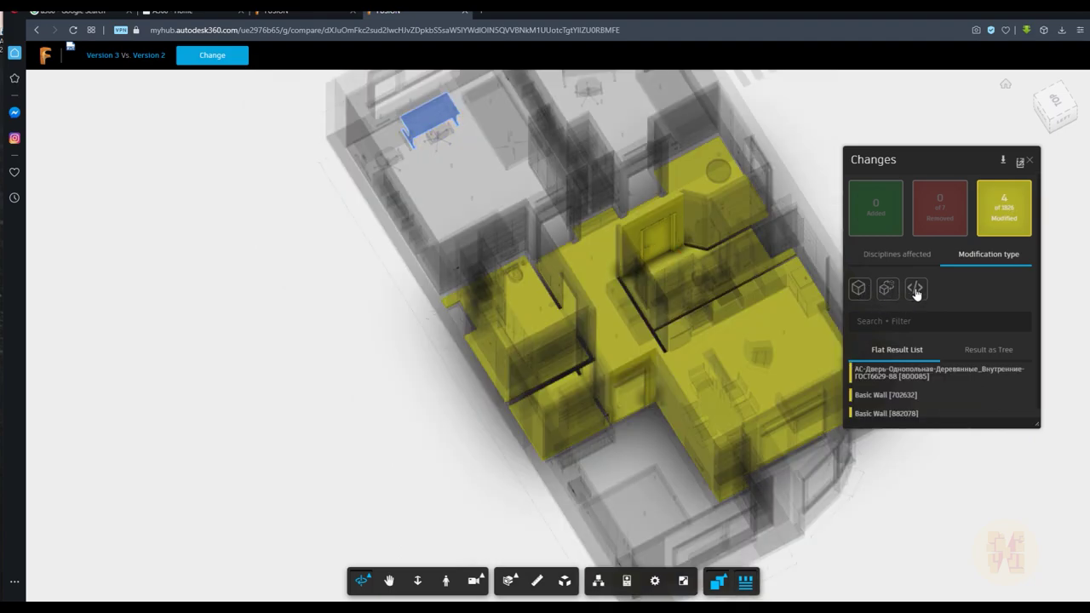
drag(733, 336, 527, 351)
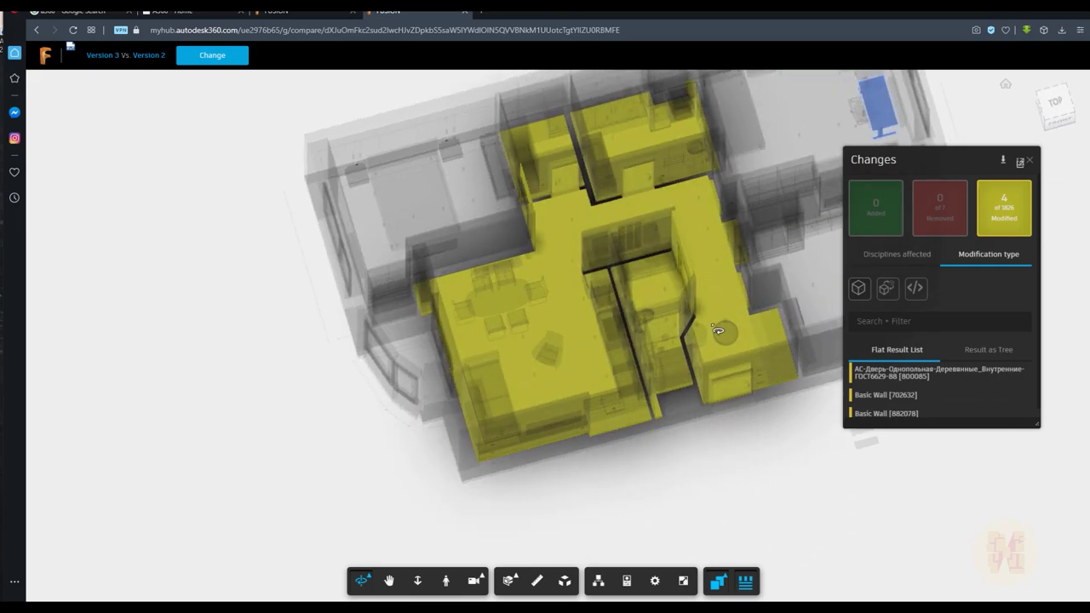
drag(619, 159, 894, 294)
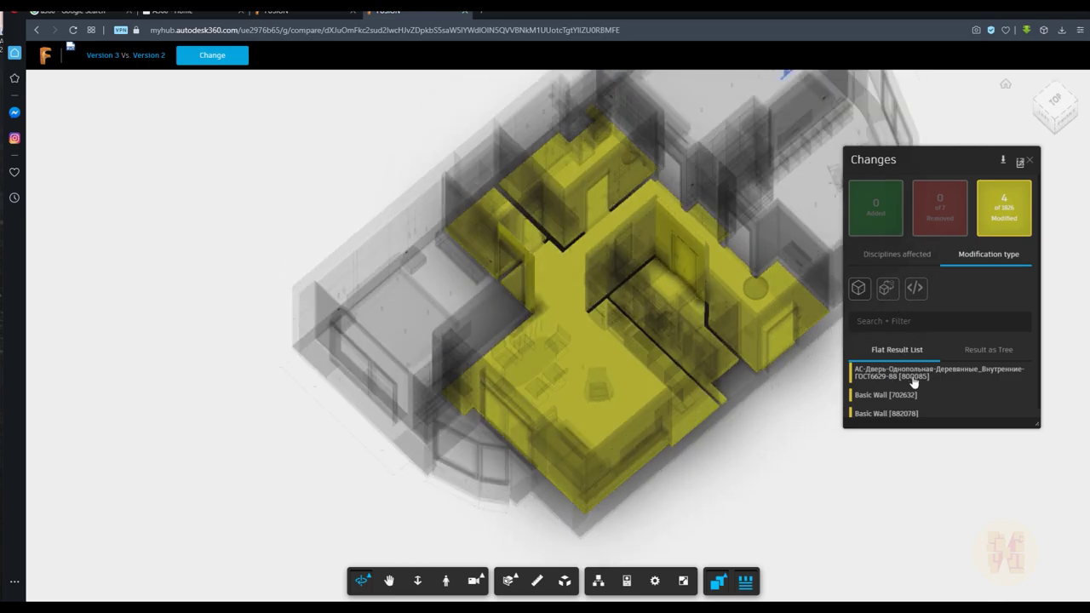
Review changes to Basic Walls [702632] and [882078], the door and Floor [1601007]
click(890, 395)
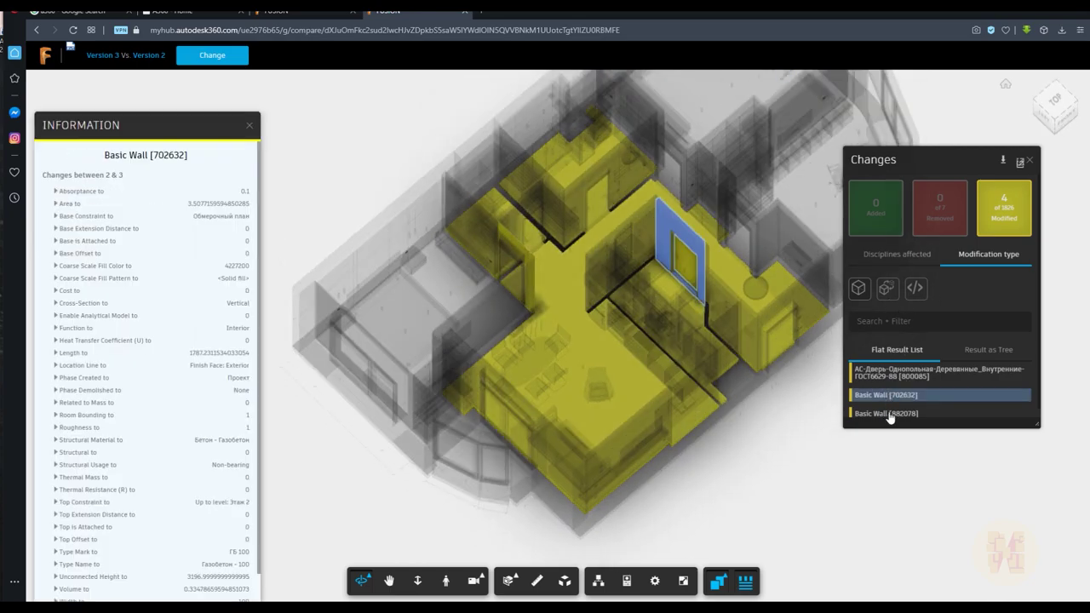
click(889, 415)
click(903, 373)
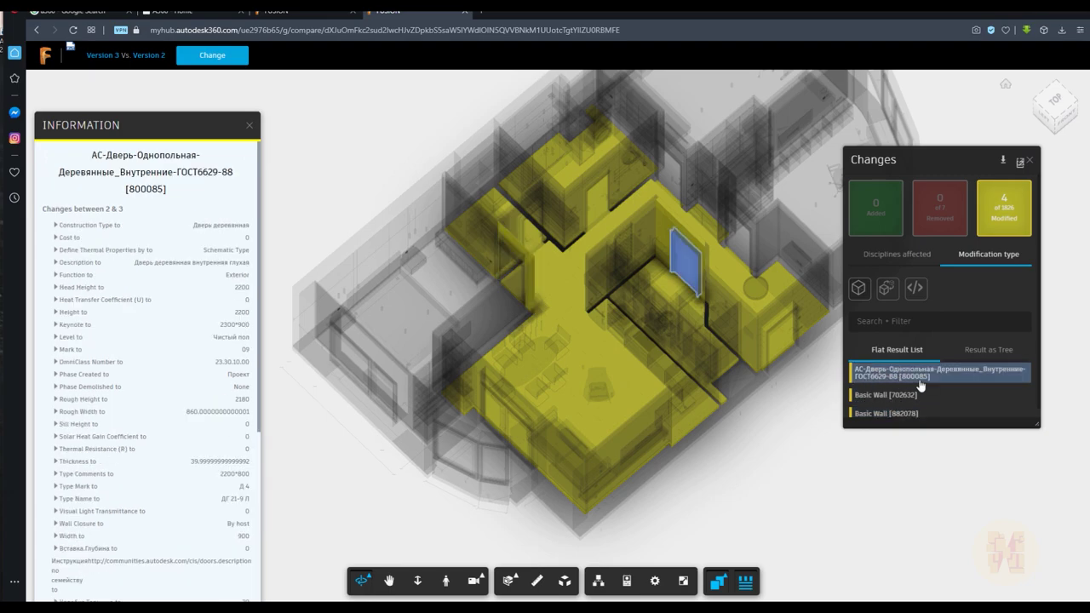
scroll(919, 385, down, 1)
click(889, 411)
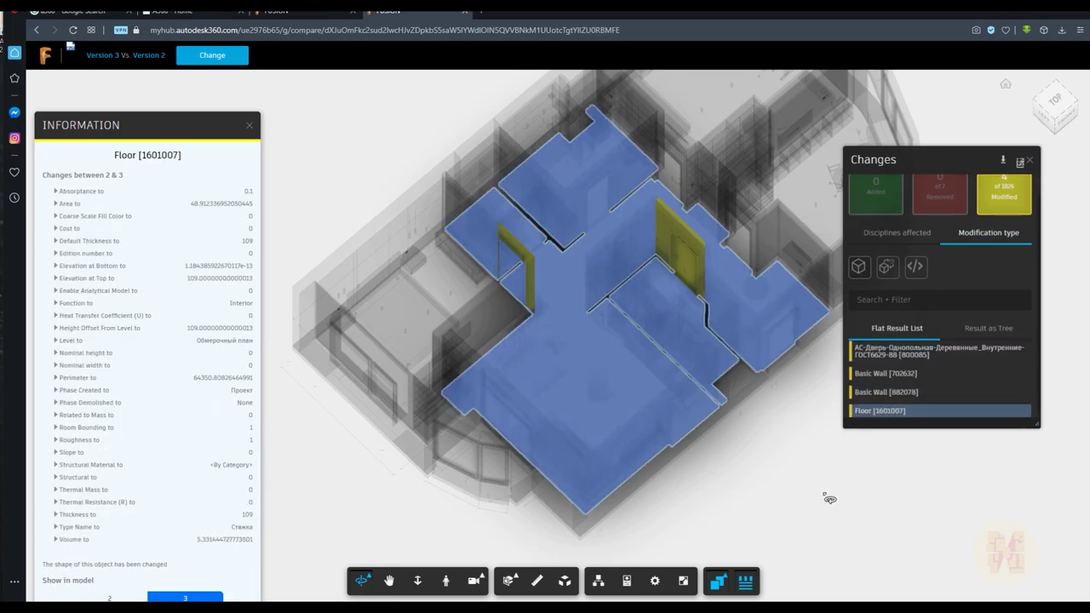
click(830, 497)
drag(789, 453, 729, 417)
scroll(732, 409, up, 2)
scroll(735, 406, down, 8)
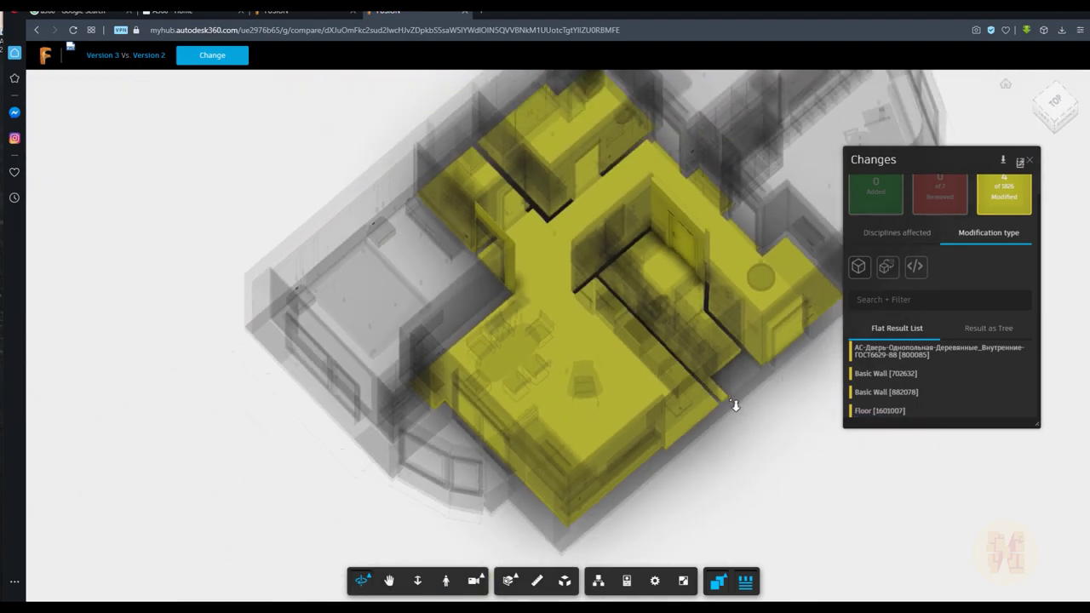
scroll(760, 366, up, 3)
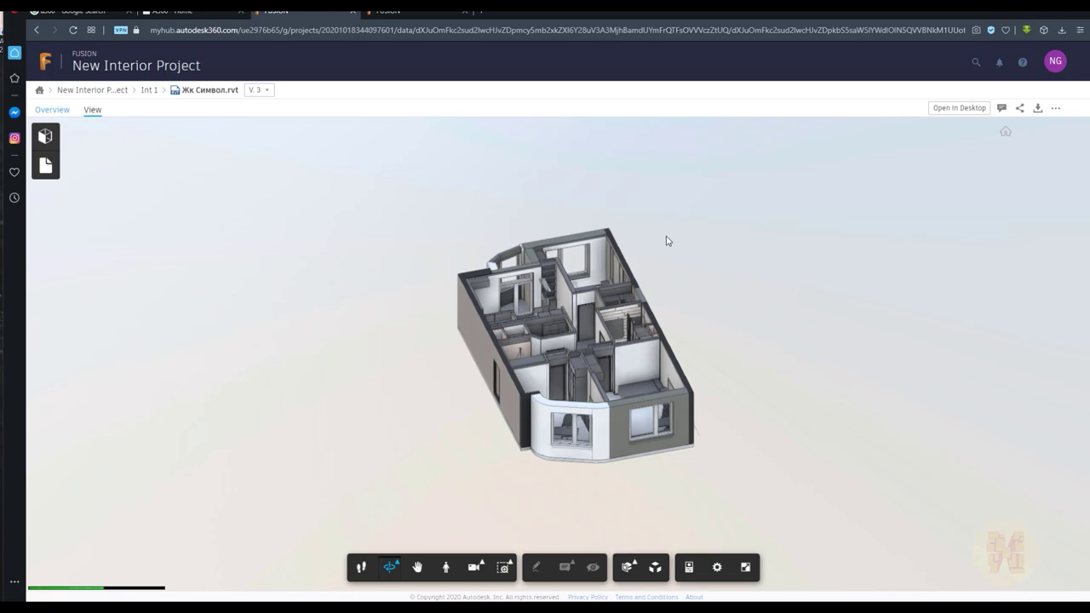
In the model browser, expand Furniture > М_Кровать-Стандарт 900 x 2100 and focus on individual beds
click(45, 136)
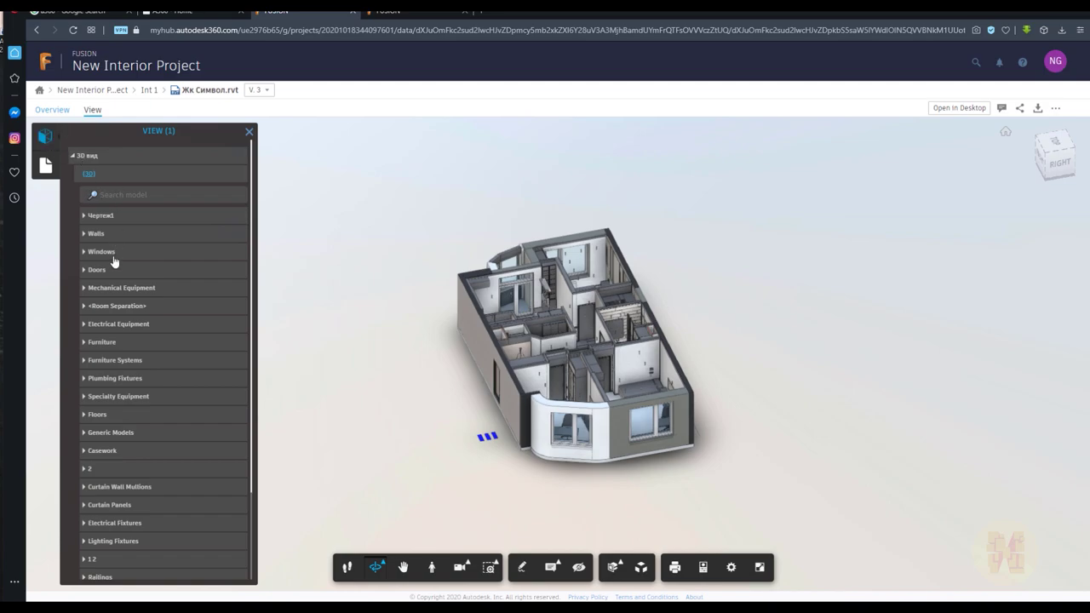
scroll(119, 256, down, 3)
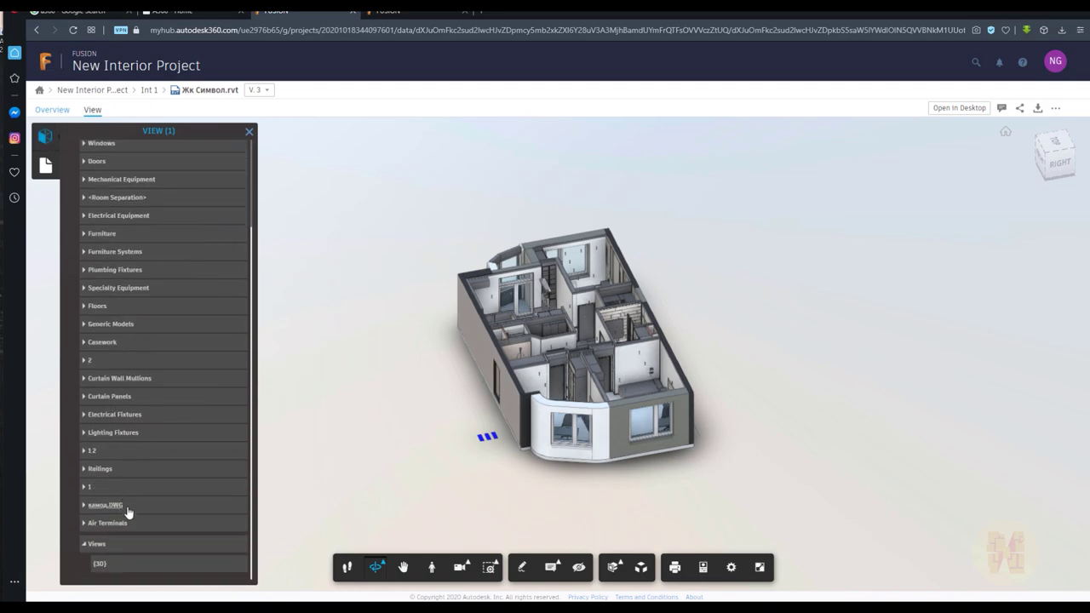
scroll(119, 489, up, 3)
click(83, 341)
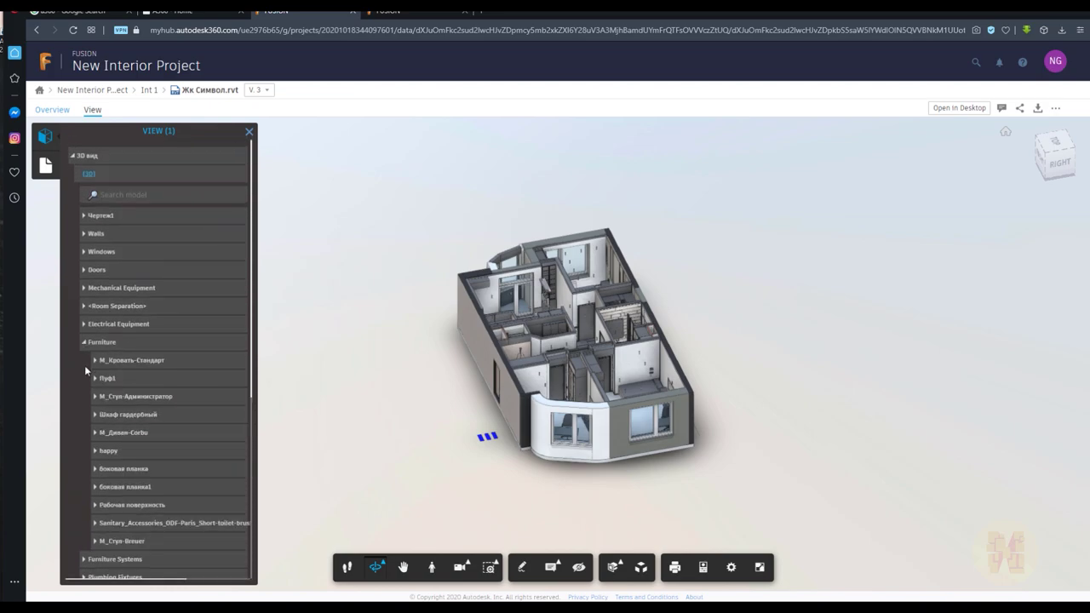
click(95, 360)
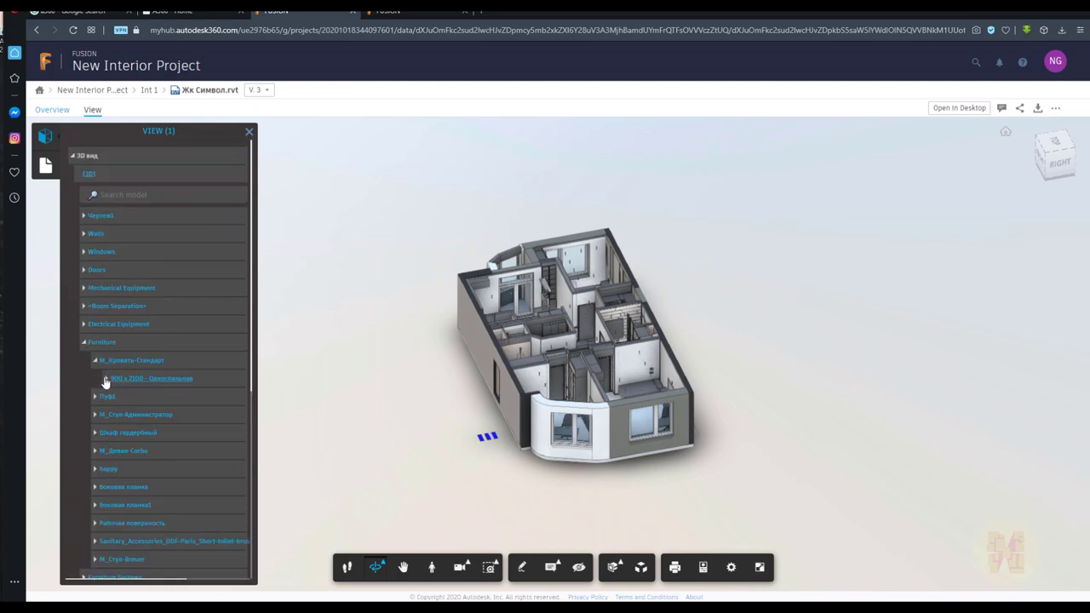
click(106, 380)
click(163, 397)
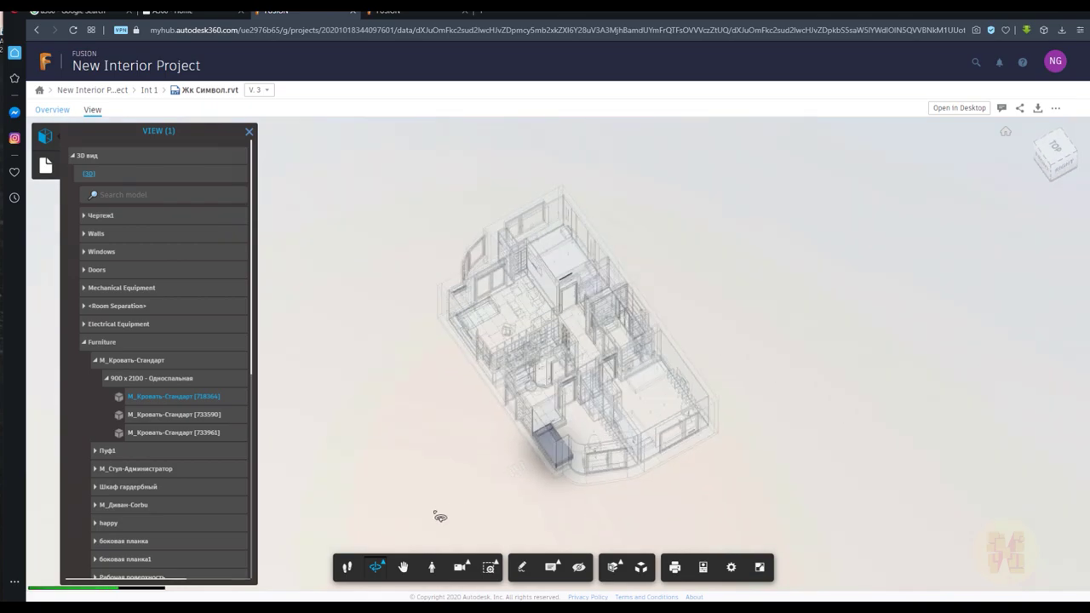
scroll(434, 417, down, 2)
scroll(442, 413, up, 8)
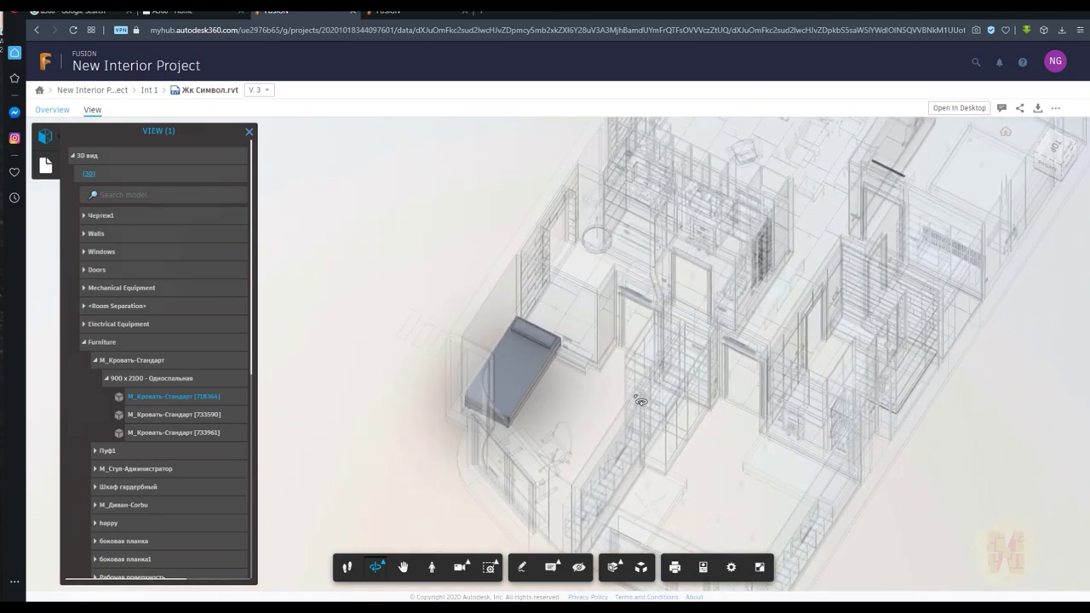
click(173, 414)
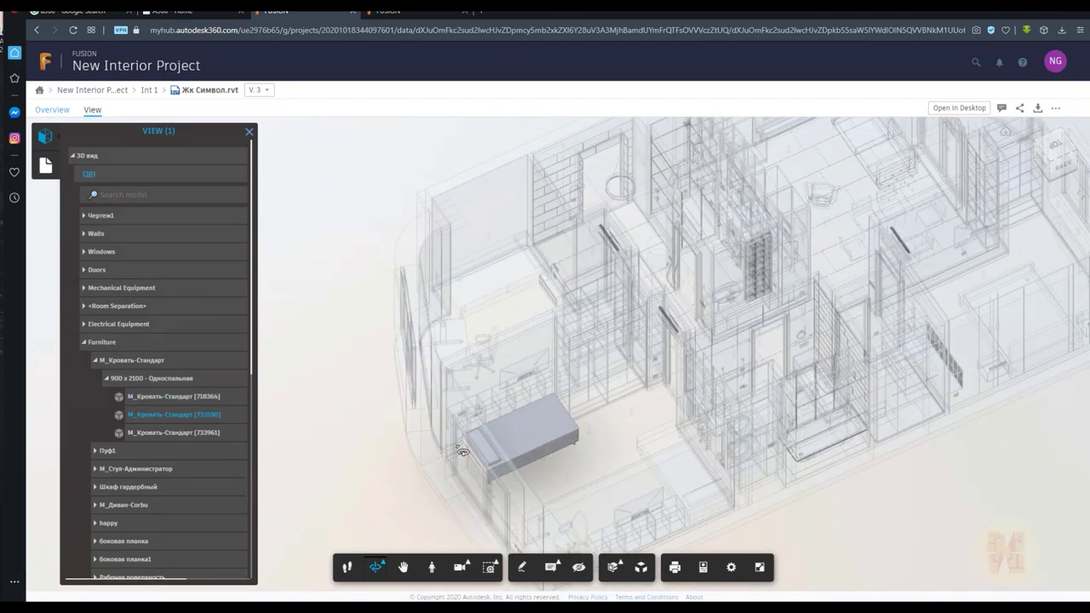
click(164, 433)
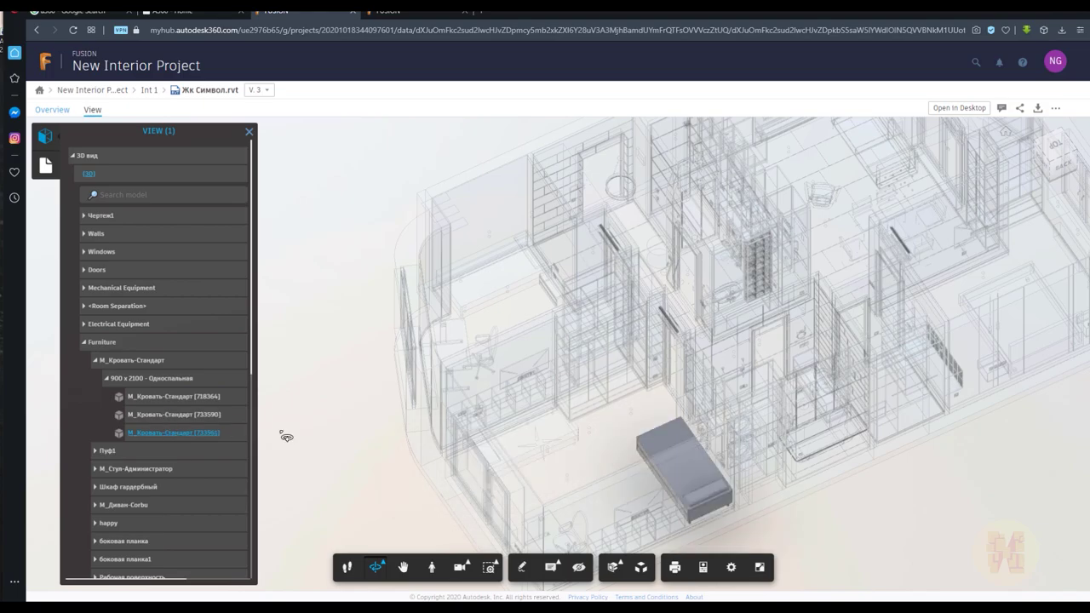
Locate the Пуф1 pouf, expand Casework, and show the list of 54 sheets
click(96, 450)
click(126, 469)
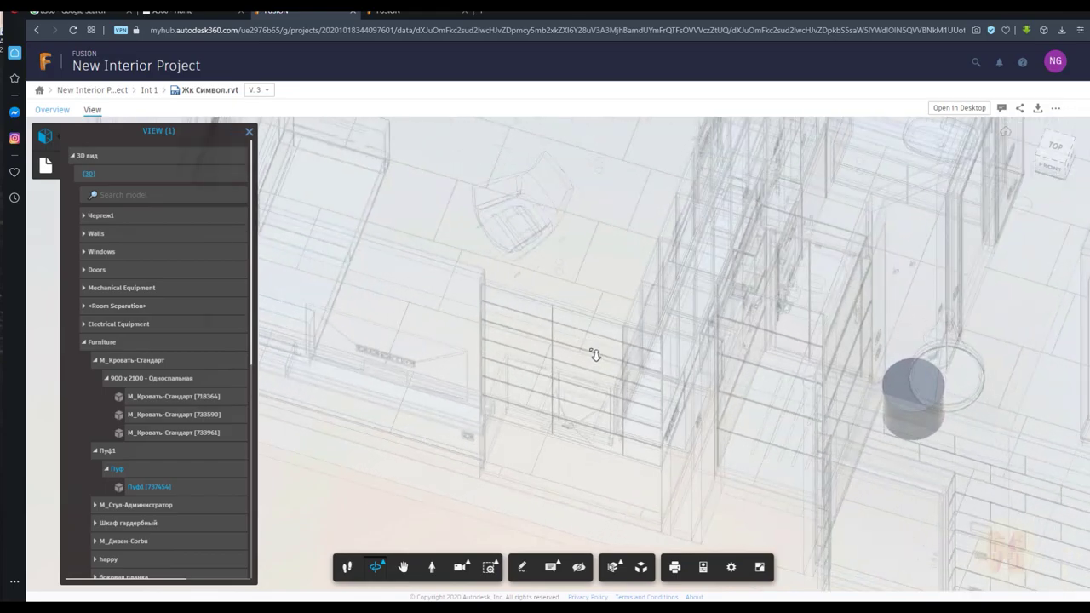
scroll(595, 354, down, 10)
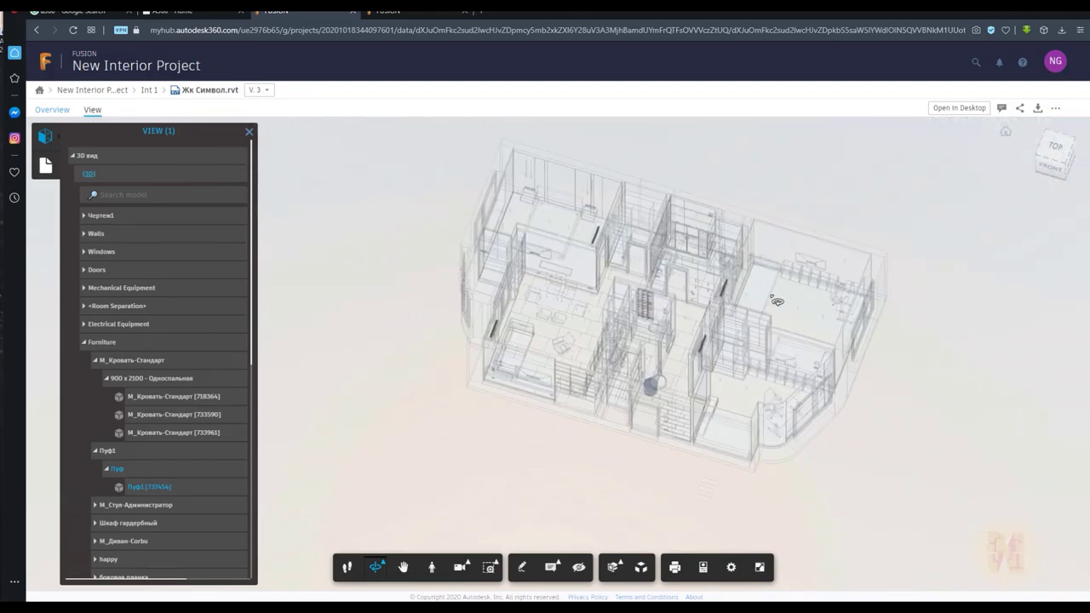
scroll(777, 301, up, 3)
scroll(136, 485, down, 8)
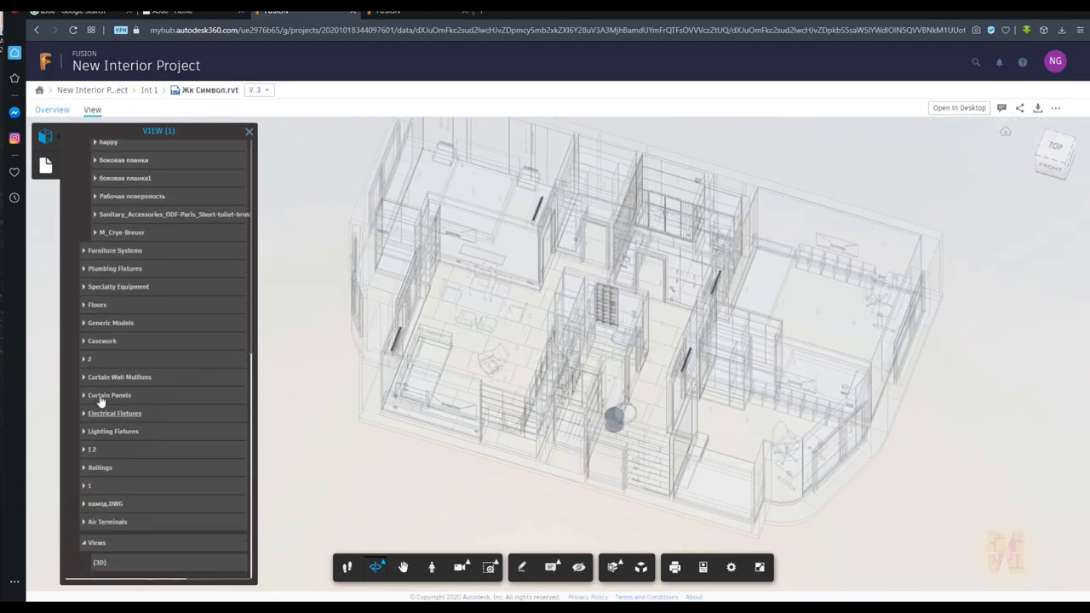
click(88, 342)
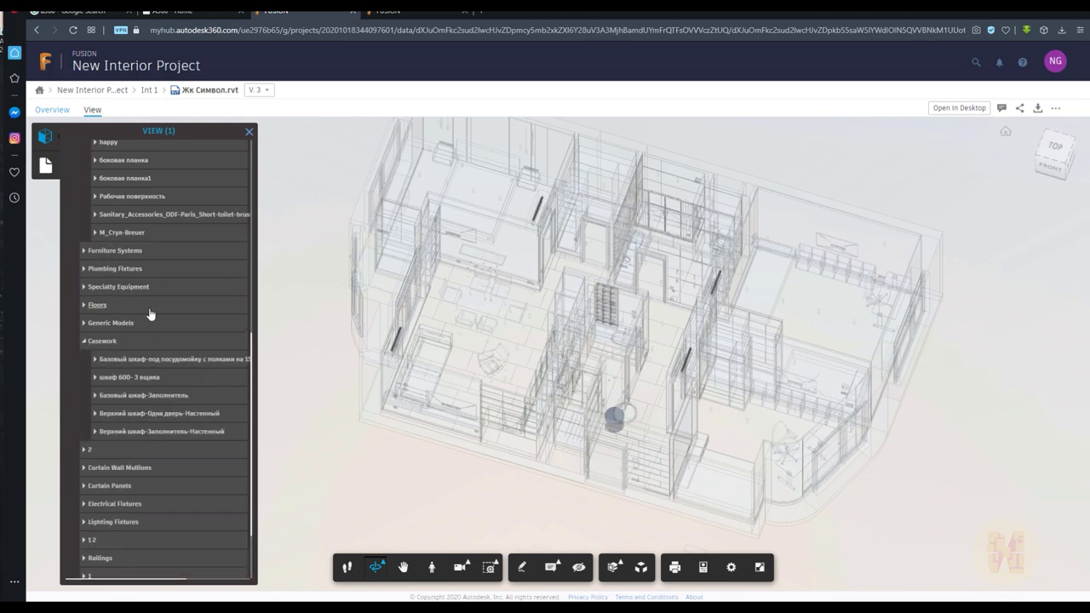
click(45, 165)
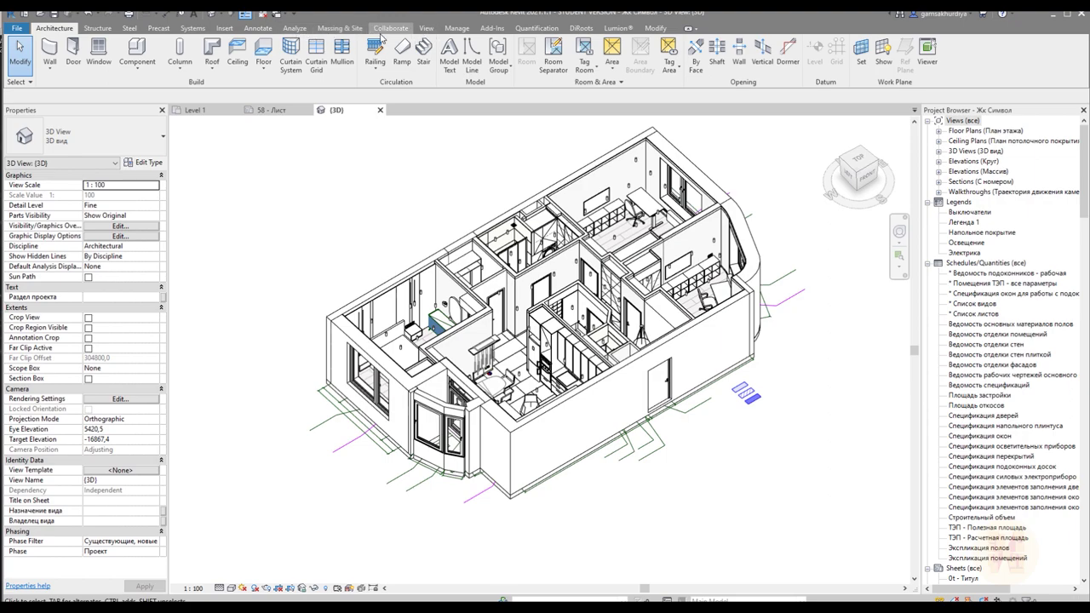
Switch to Revit's Collaborate ribbon tab and bring up Publish Settings
click(385, 31)
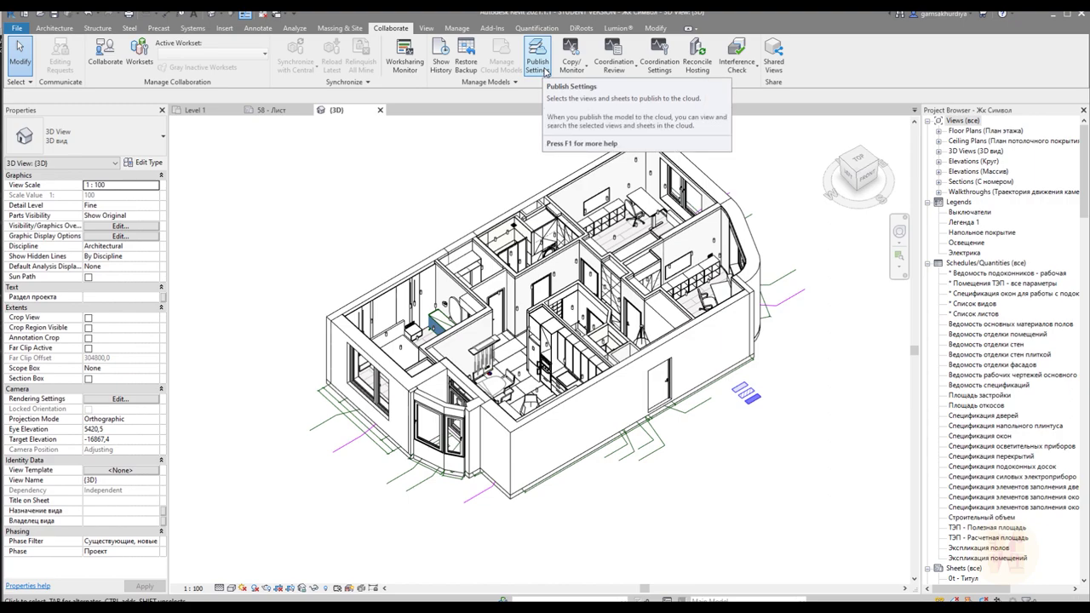
click(537, 64)
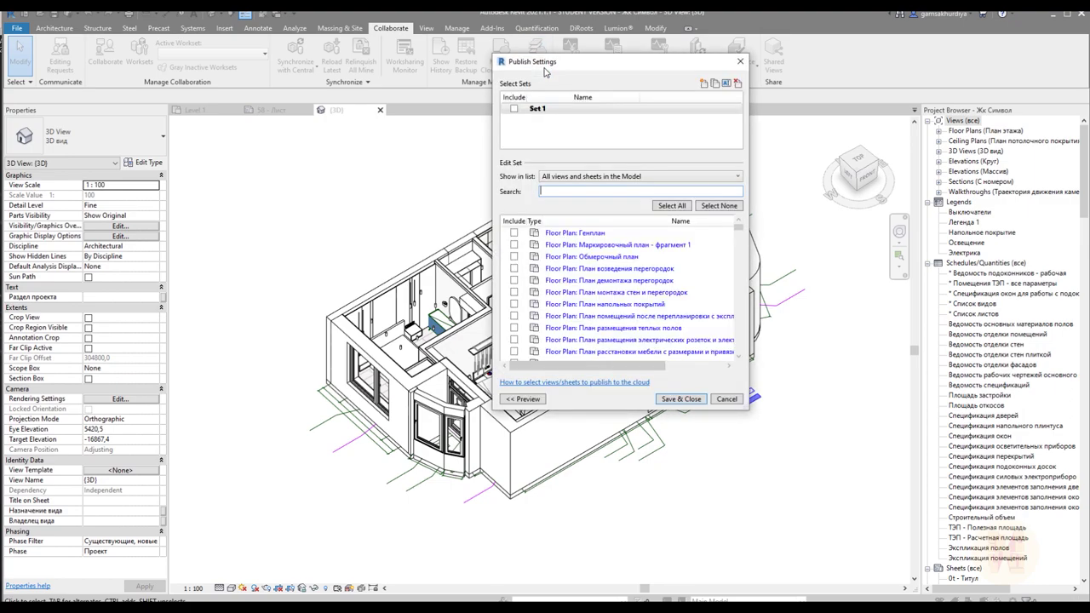
Enlarge the Publish Settings window and list only Sheets in the Model
drag(561, 64, 498, 58)
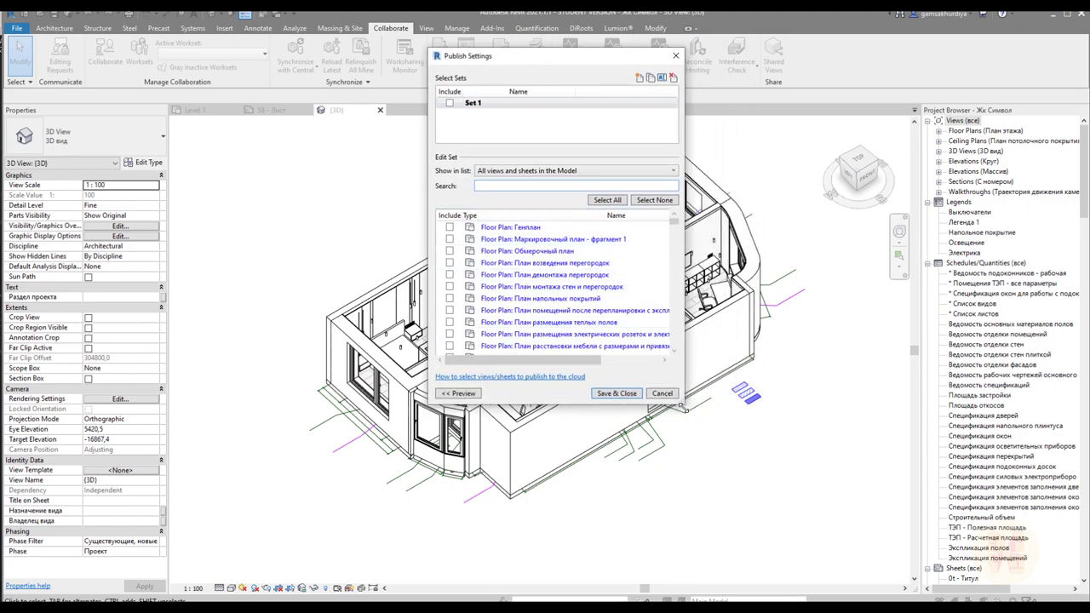
drag(686, 407, 865, 548)
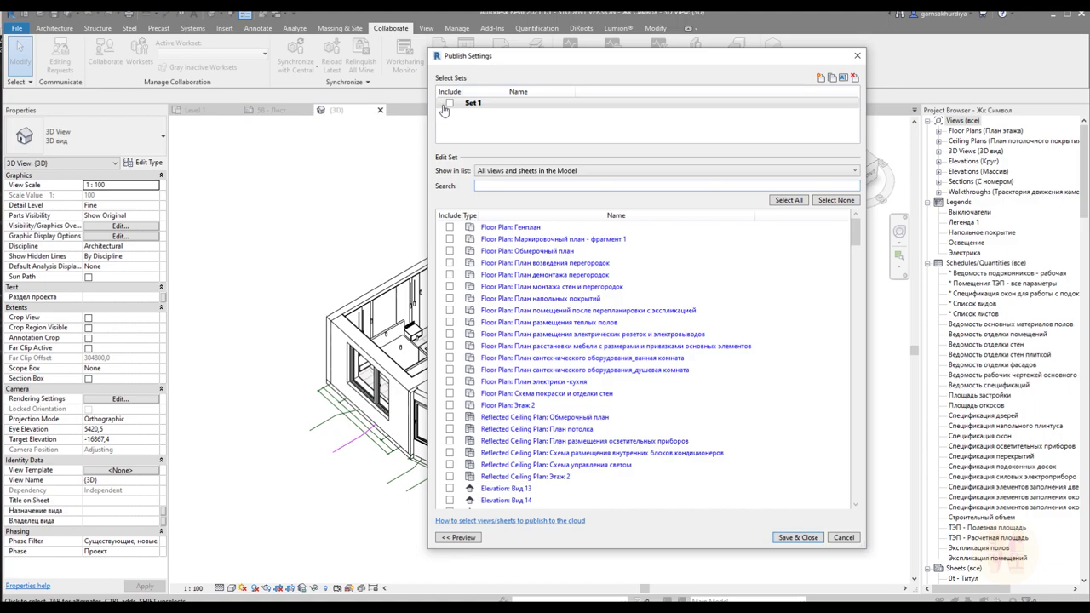
scroll(545, 281, down, 15)
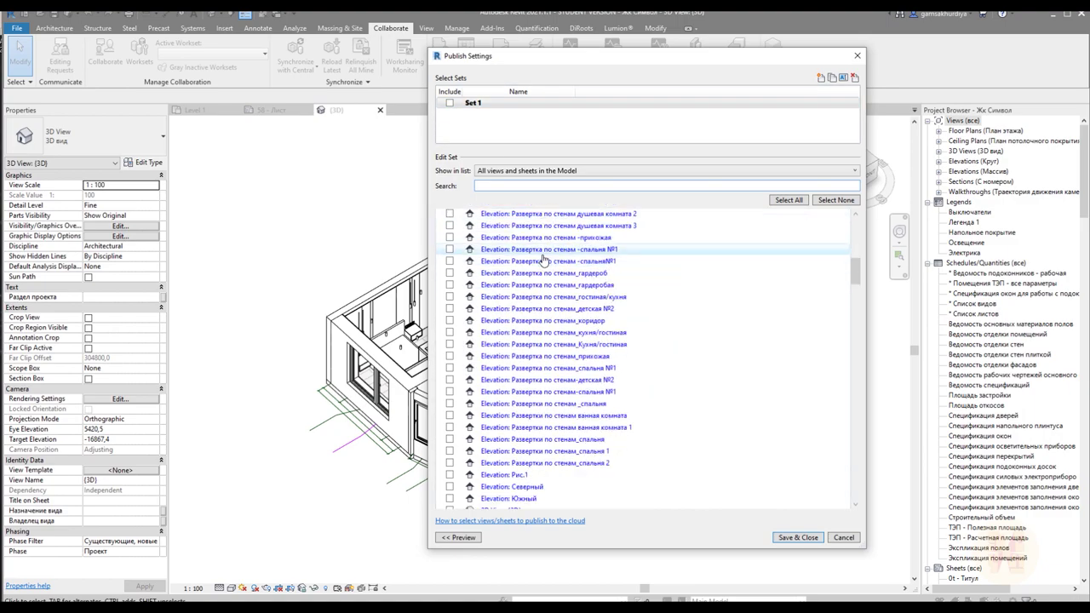
scroll(548, 251, down, 4)
click(567, 170)
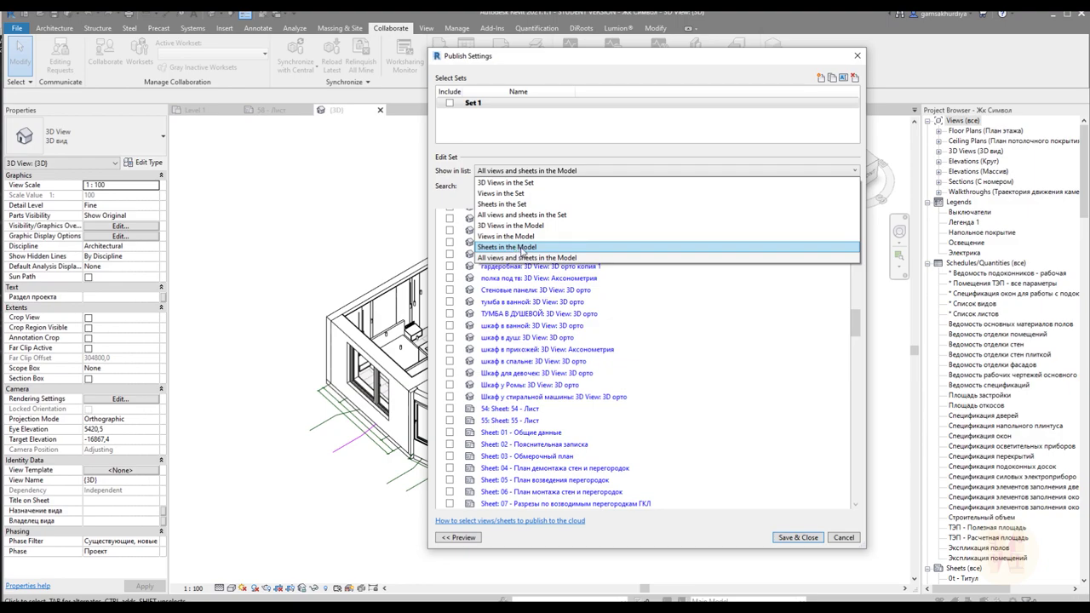
click(524, 246)
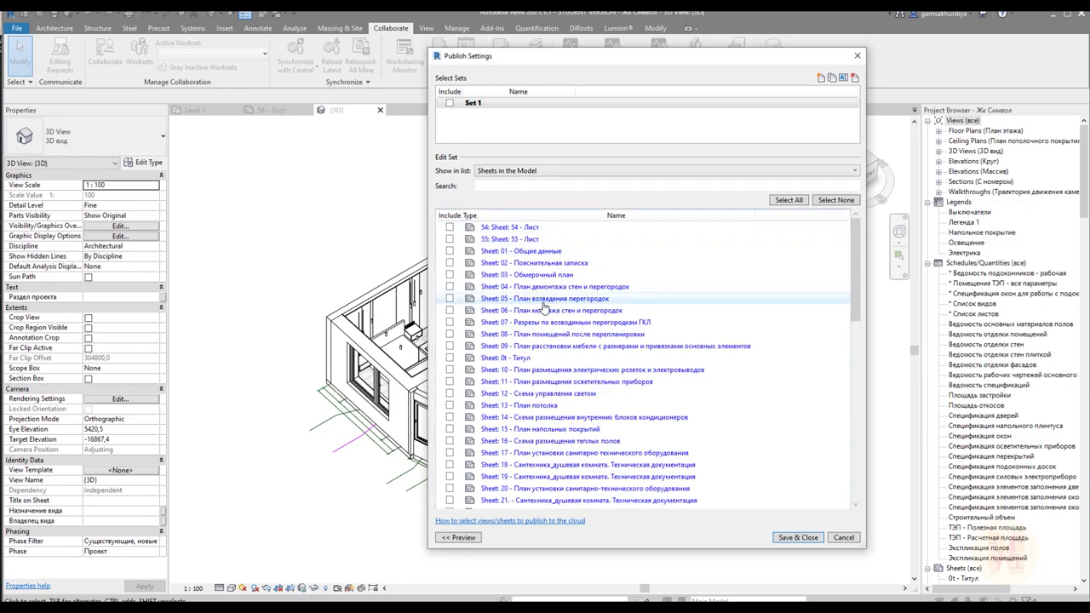
Select all sheets, Save & Close, and accept publishing the 3D view and sheets
scroll(492, 249, down, 10)
scroll(502, 273, down, 5)
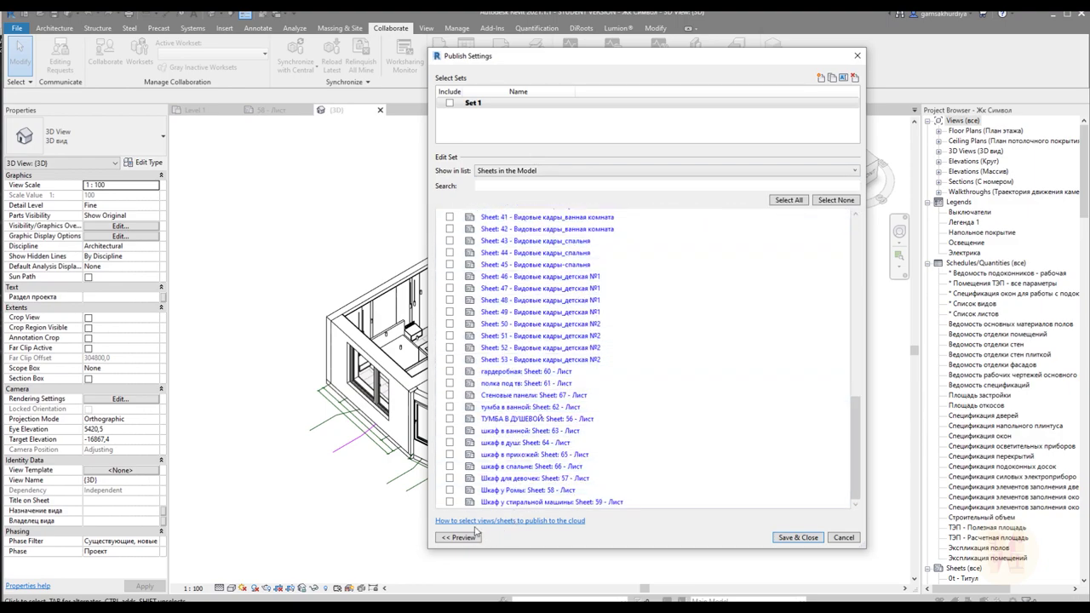
click(473, 535)
scroll(481, 246, up, 15)
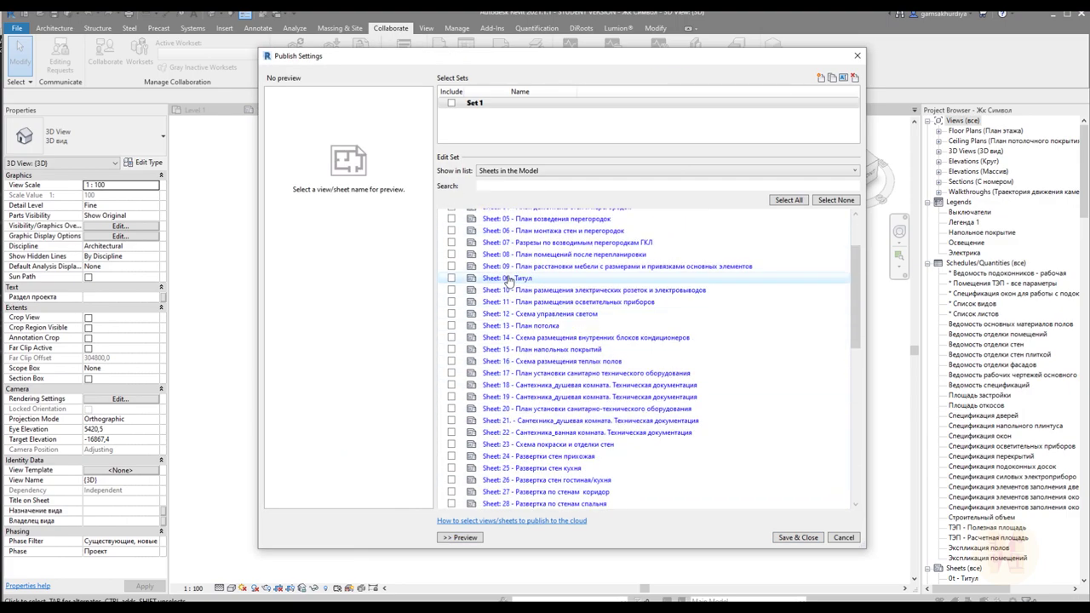
click(788, 199)
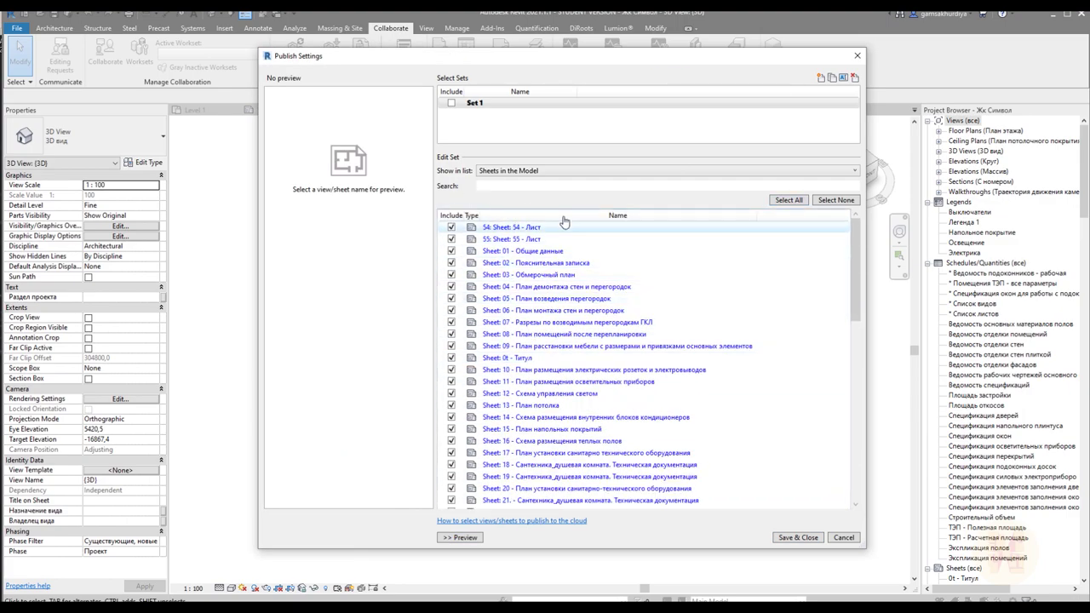
click(798, 537)
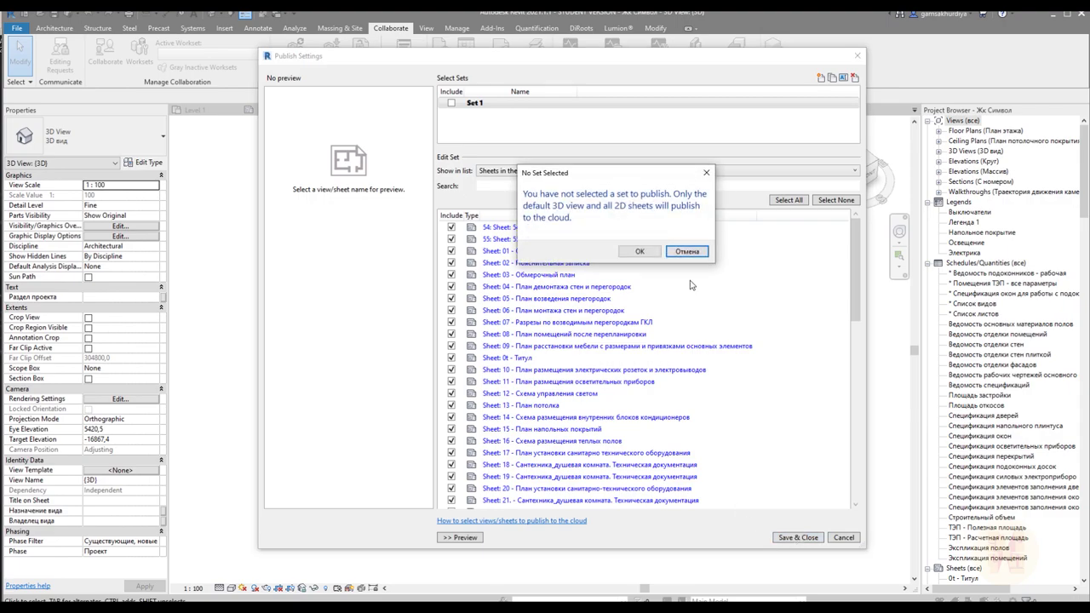
click(640, 251)
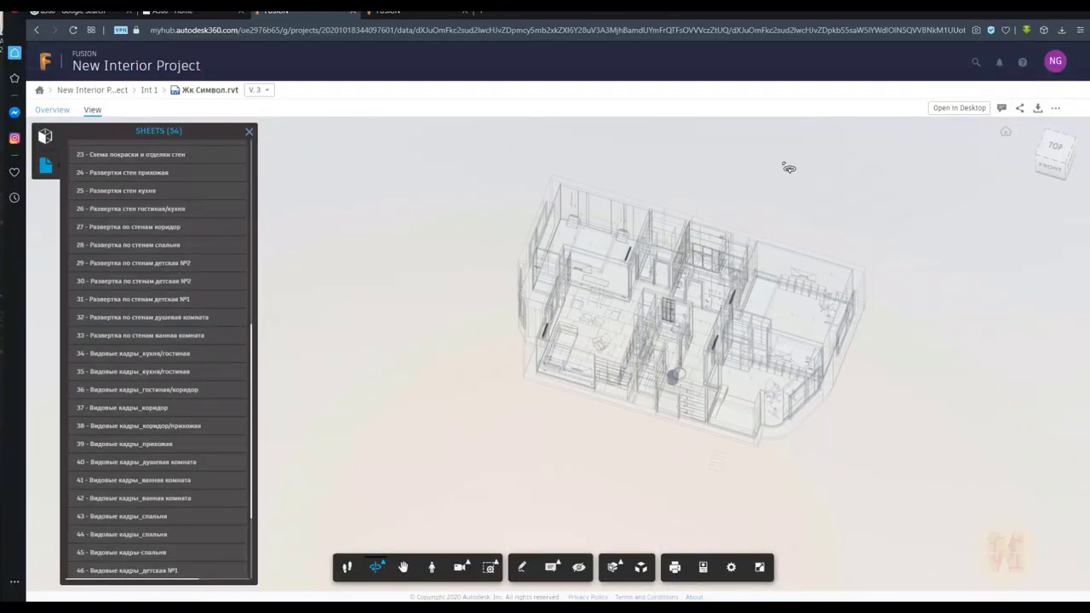
View Жк Символ.rvt's Overview page, then return to the viewer to add a comment
click(52, 109)
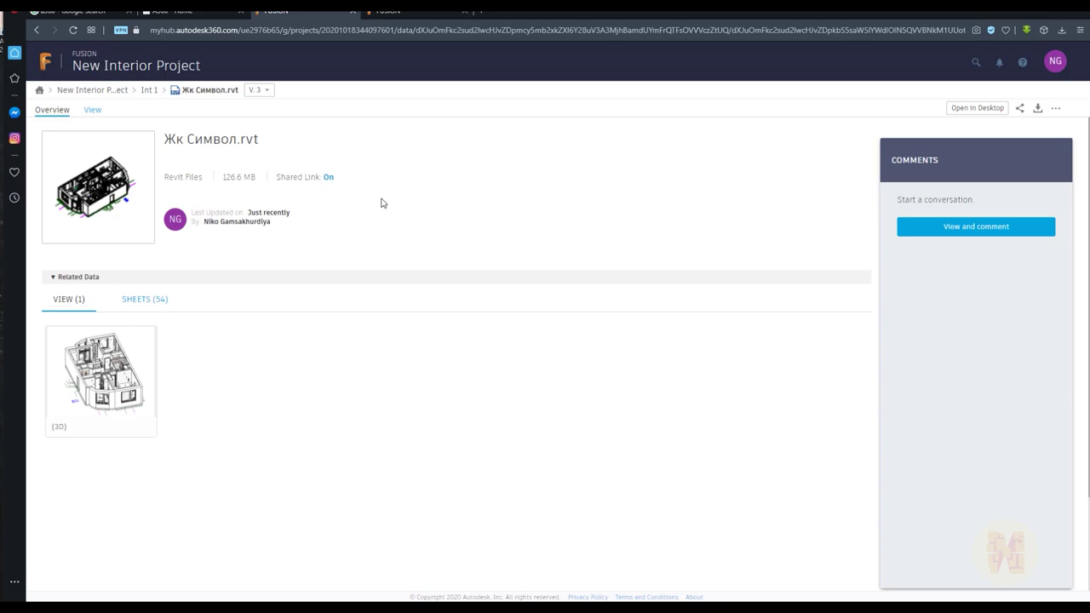
click(993, 234)
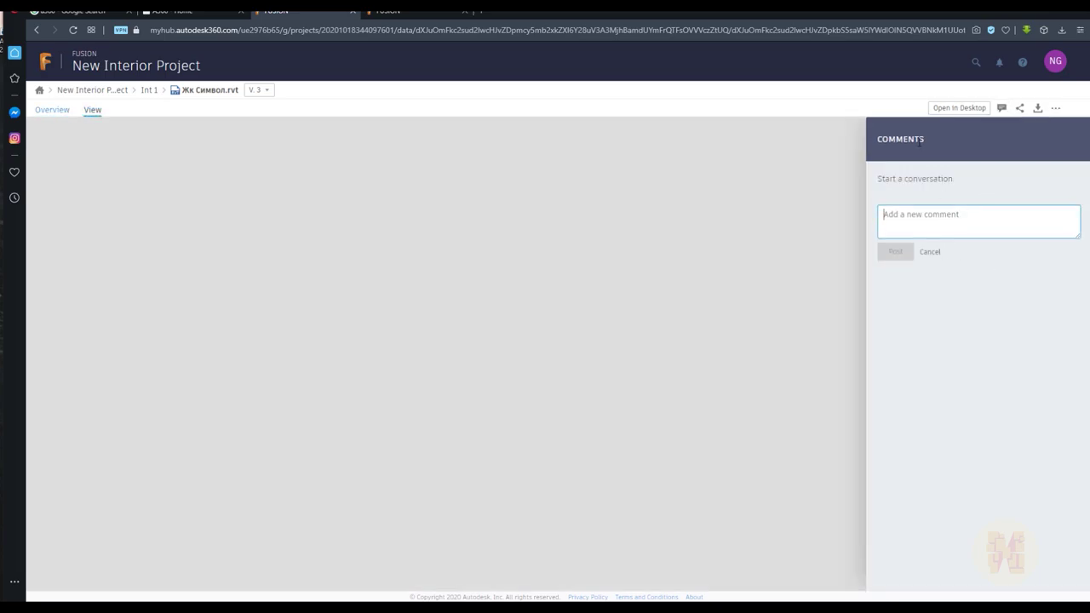
Post the comment 'change wall grid 1-a' on the 3D apartment model
text(ch)
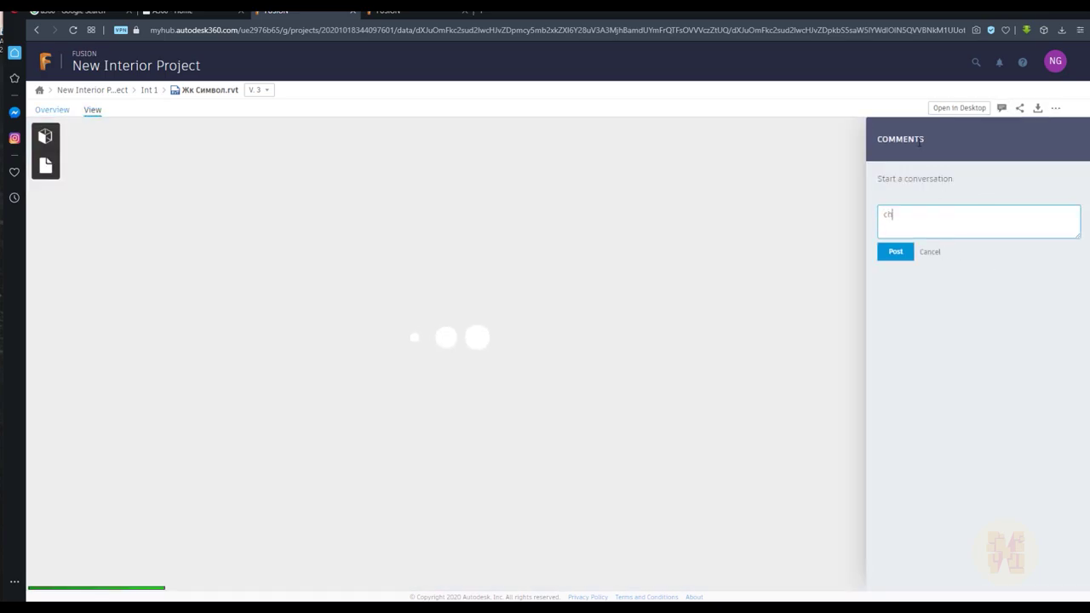
text(ange wall gri)
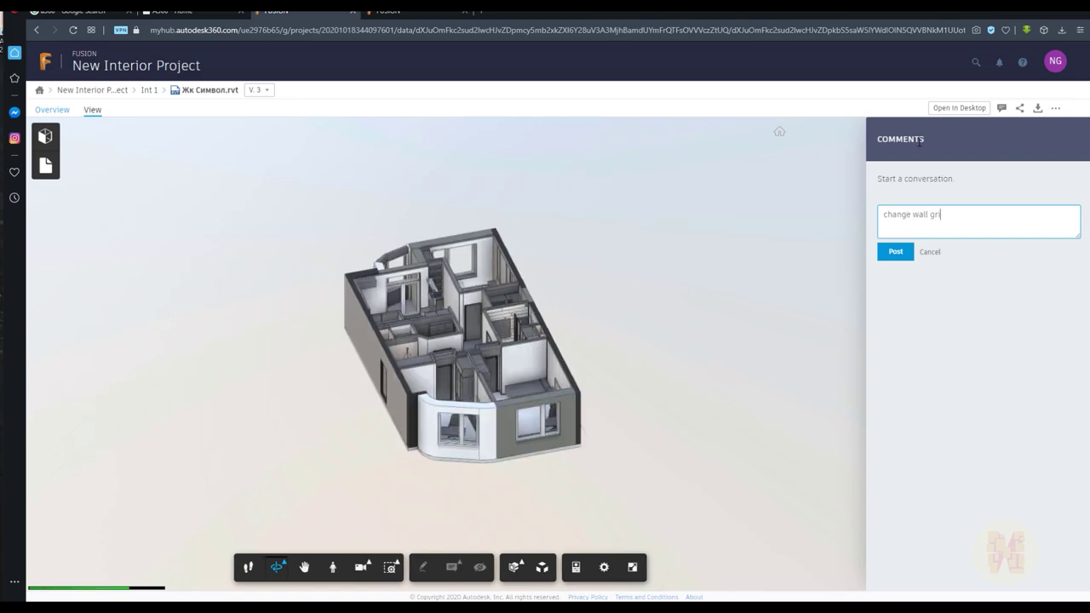
text(d 1-a)
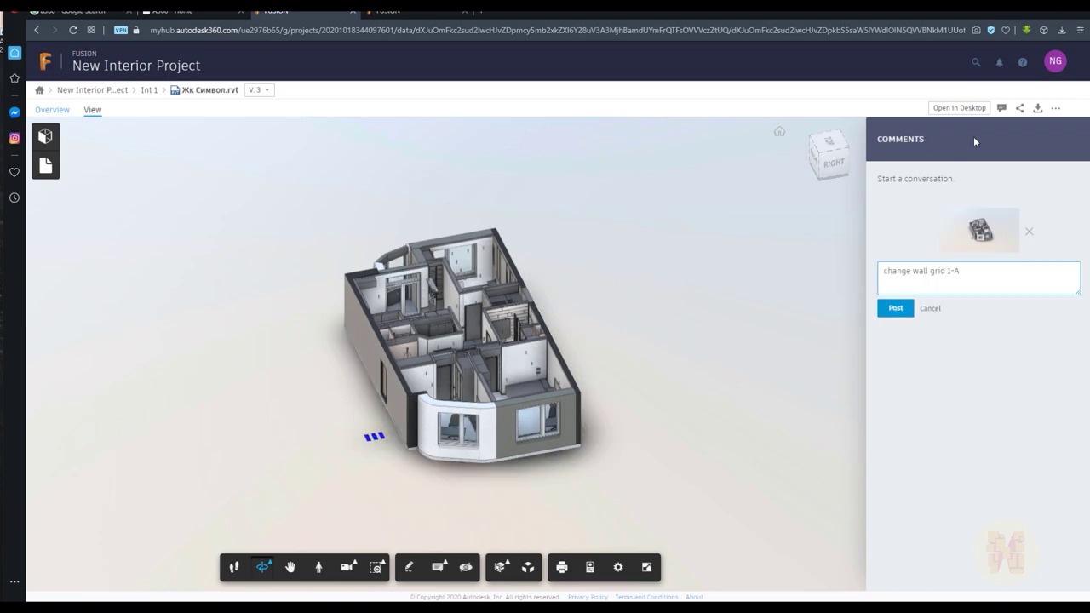
click(894, 310)
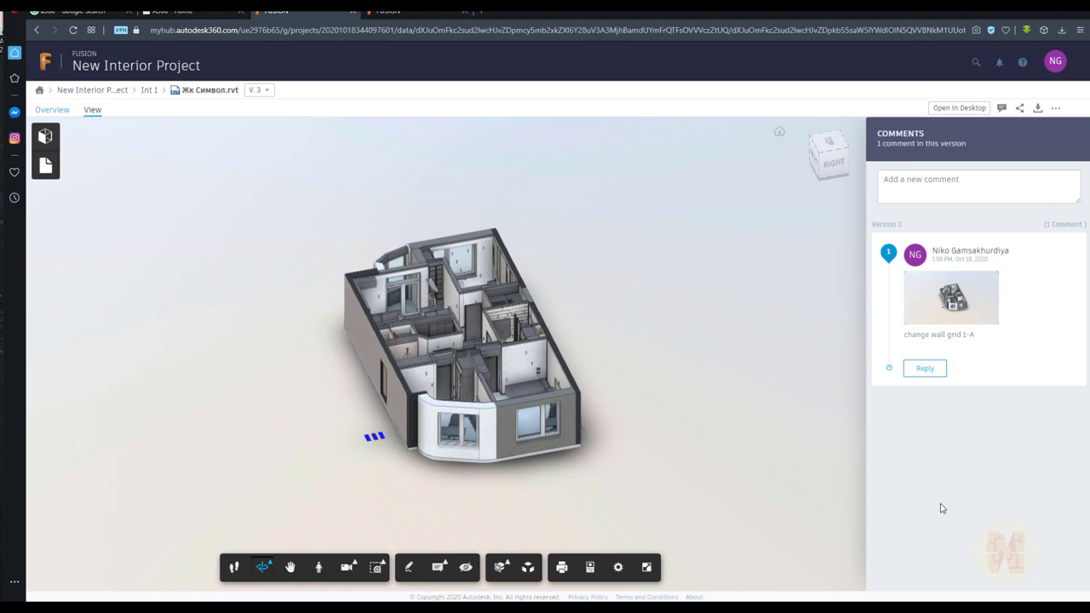
Draw a freehand markup loop around the bay window and save it as a comment
click(407, 565)
mouse_move(461, 395)
mouse_down()
mouse_move(545, 492)
mouse_move(562, 426)
mouse_up()
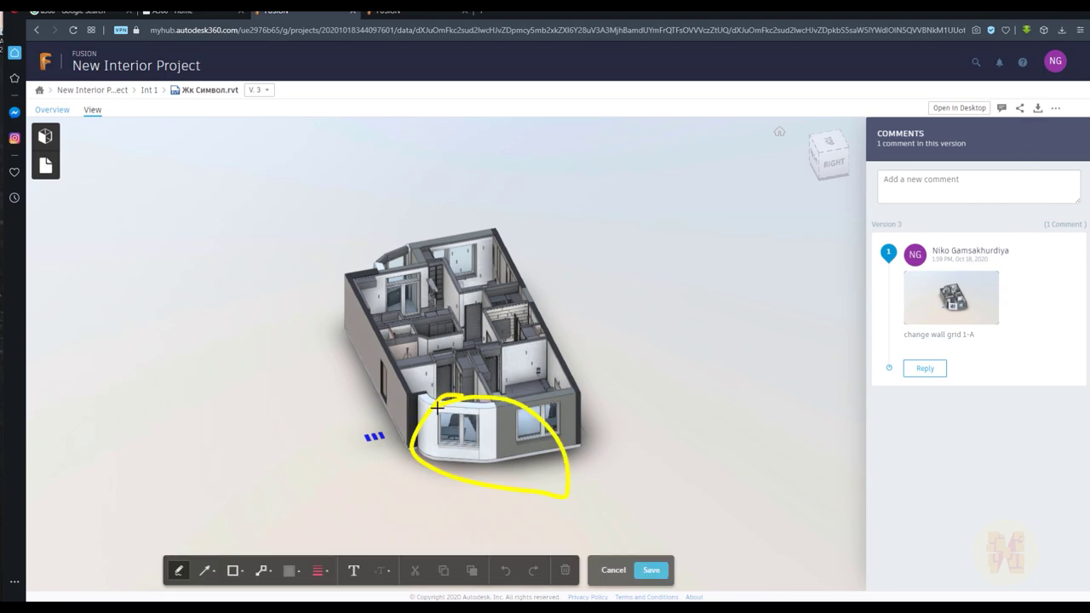
drag(490, 450, 464, 447)
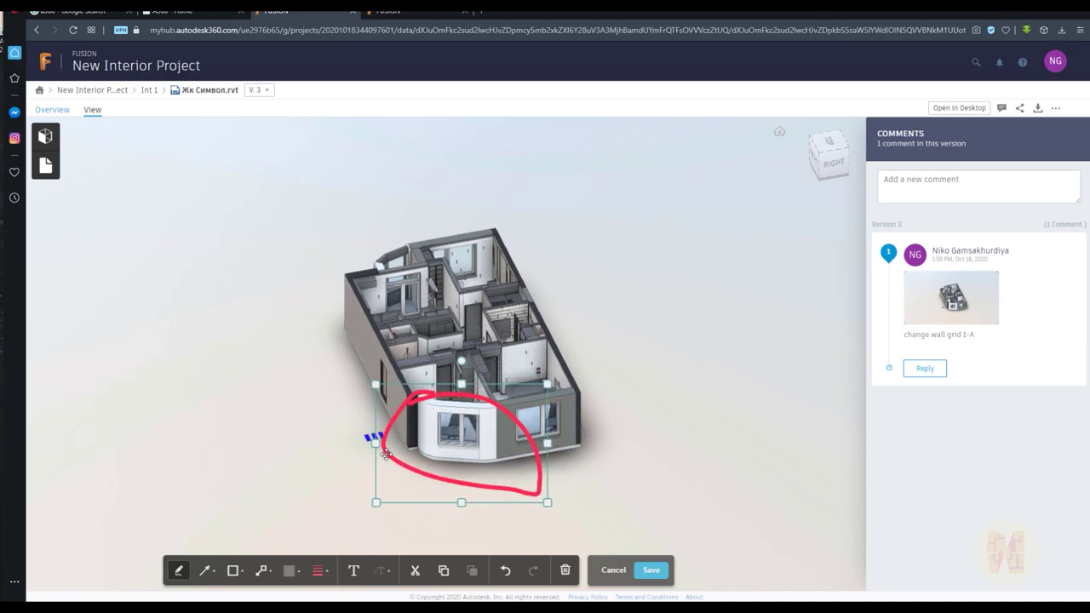
click(584, 471)
click(540, 462)
click(651, 570)
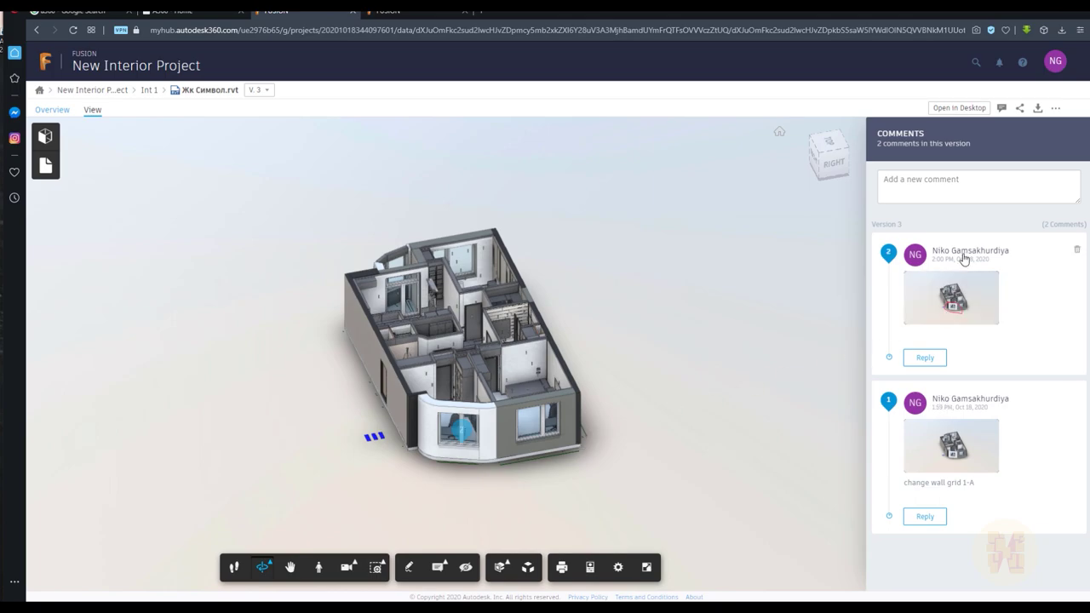
Reply 'sorry we will change it' to the markup comment and close the markup
click(942, 358)
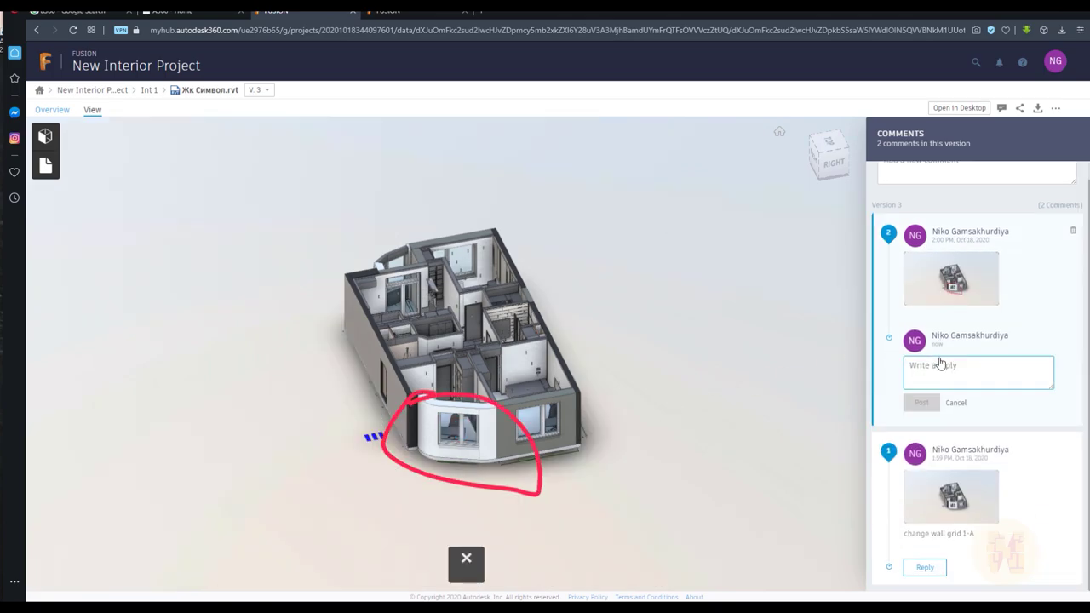
text(soory we will chang)
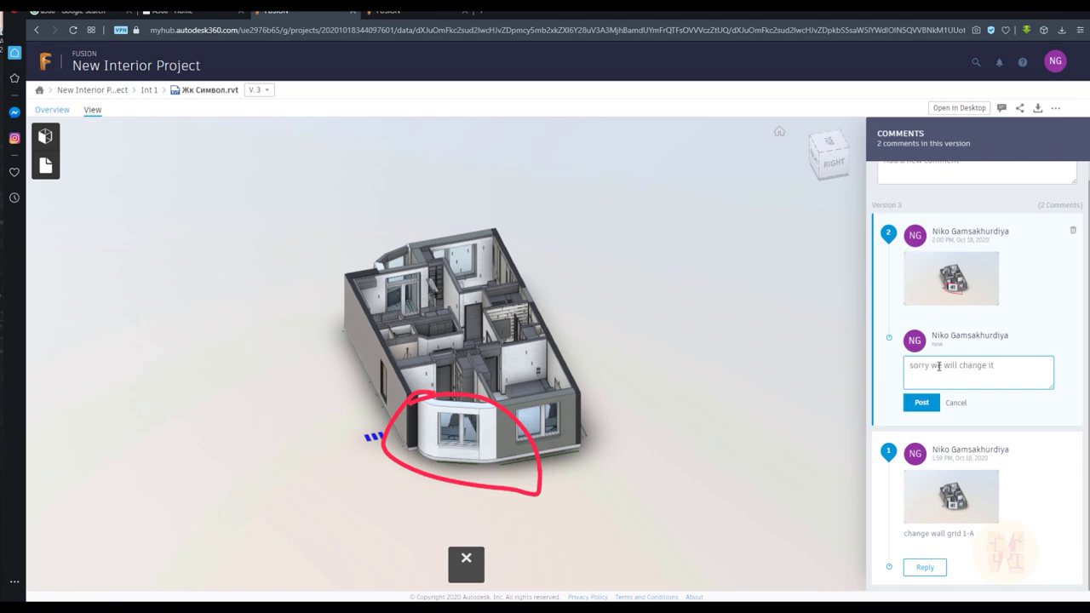
text(e it)
click(920, 403)
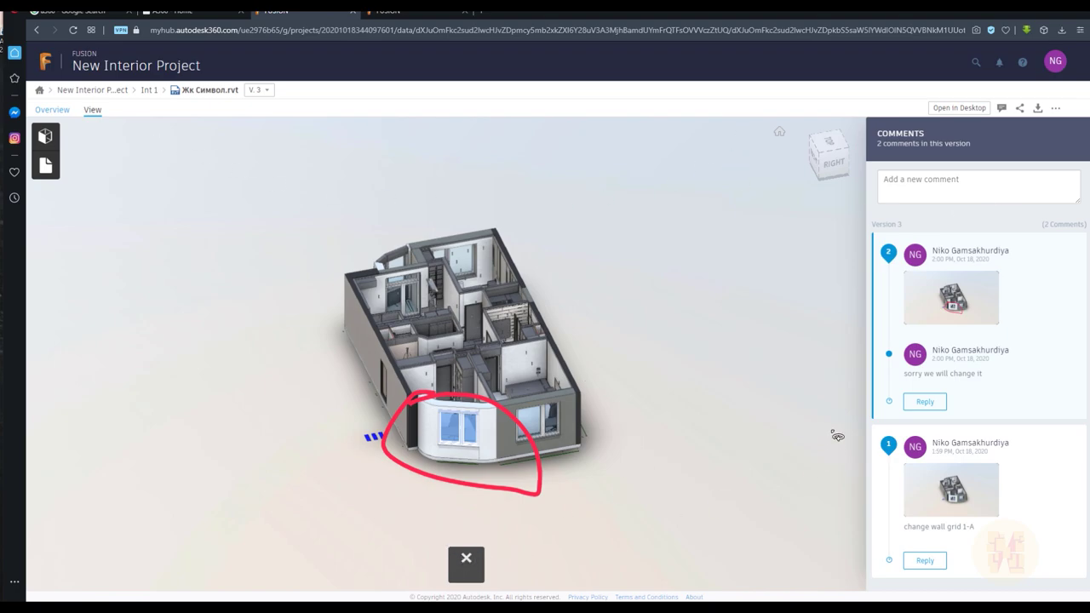
click(465, 560)
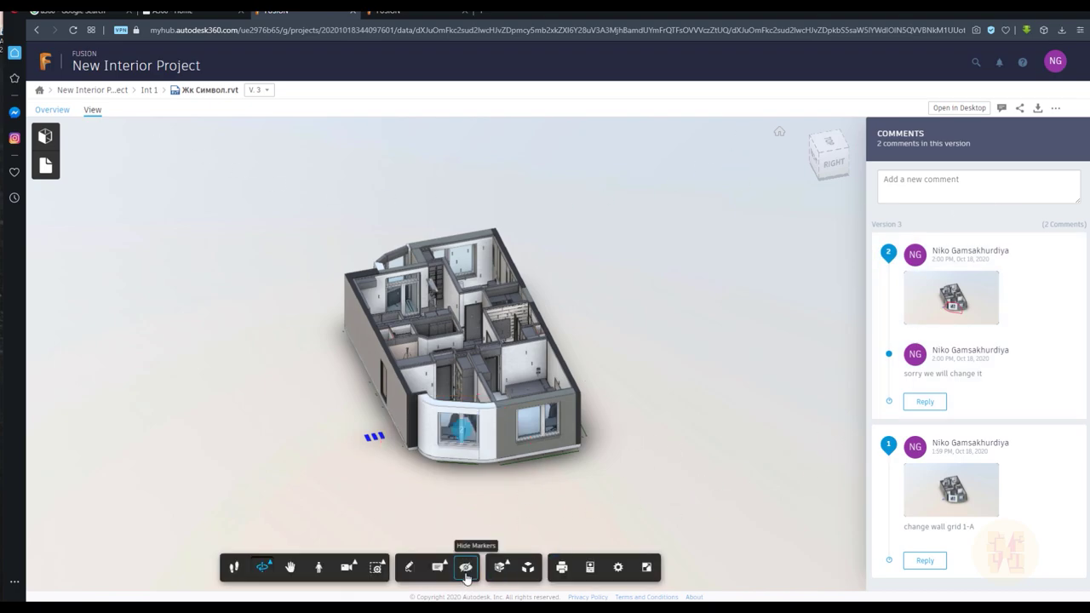
Look around the apartment in First Person, then return to Orbit and Fit To View
click(317, 568)
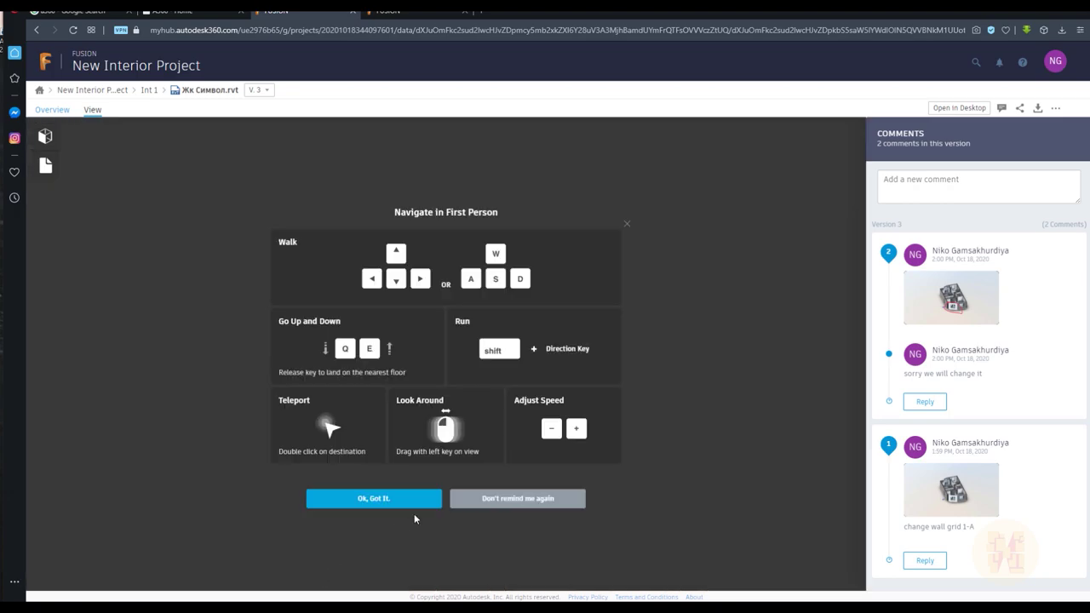
click(399, 502)
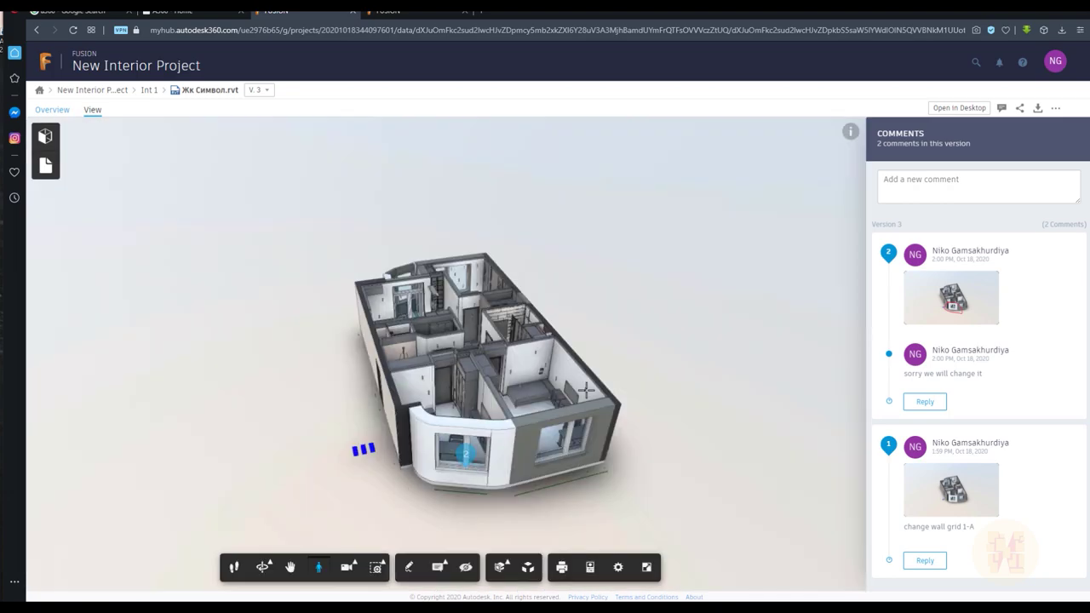
drag(542, 405, 554, 341)
drag(473, 397, 400, 502)
click(319, 567)
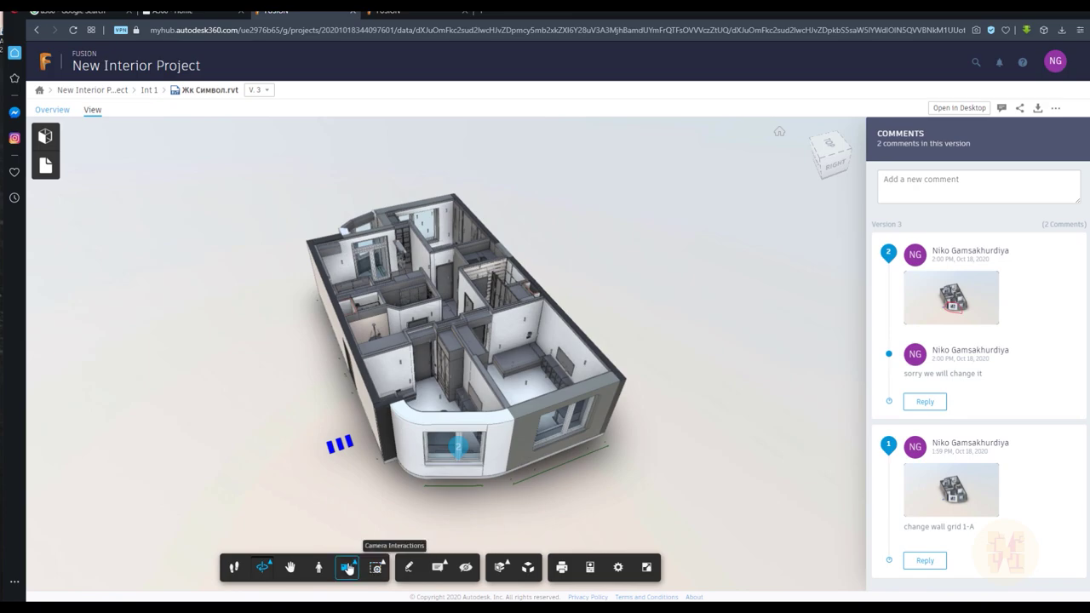
click(347, 568)
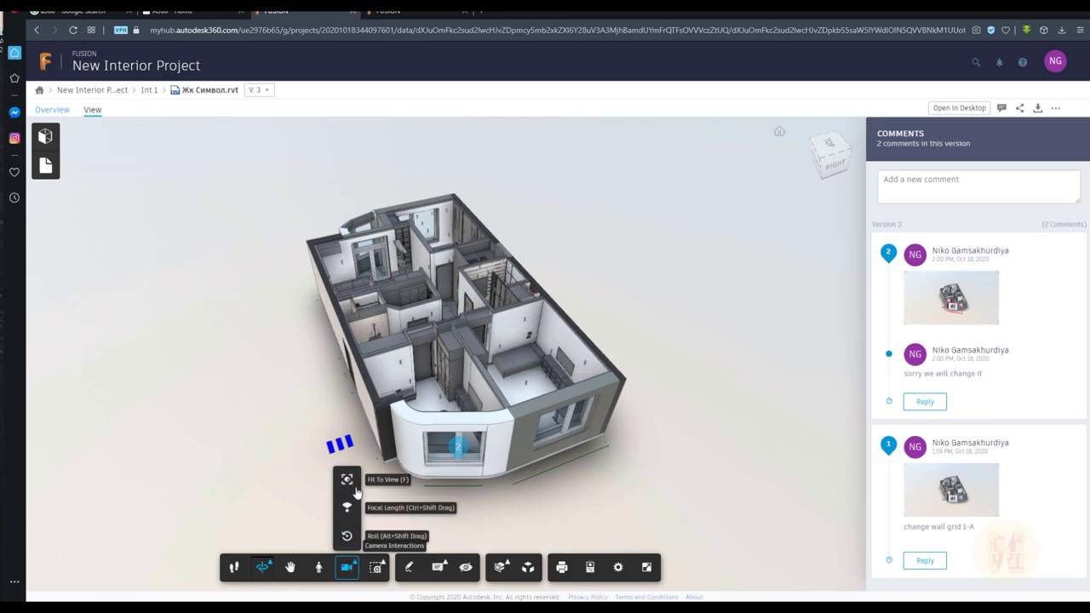
click(348, 480)
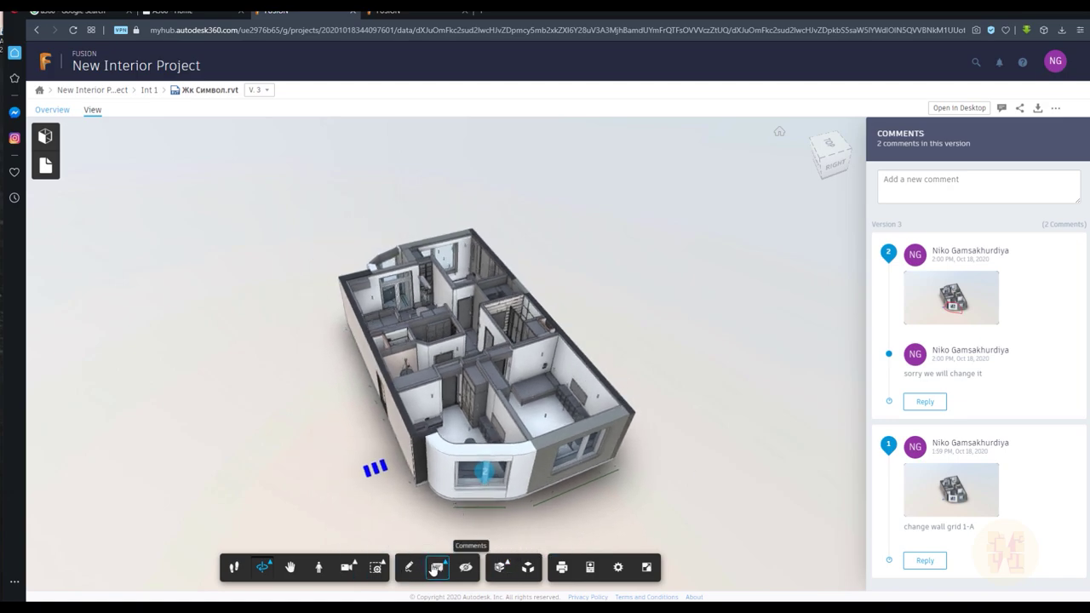
Pin the comment 'change color' to an interior wall, then preview and close comment 3
click(439, 568)
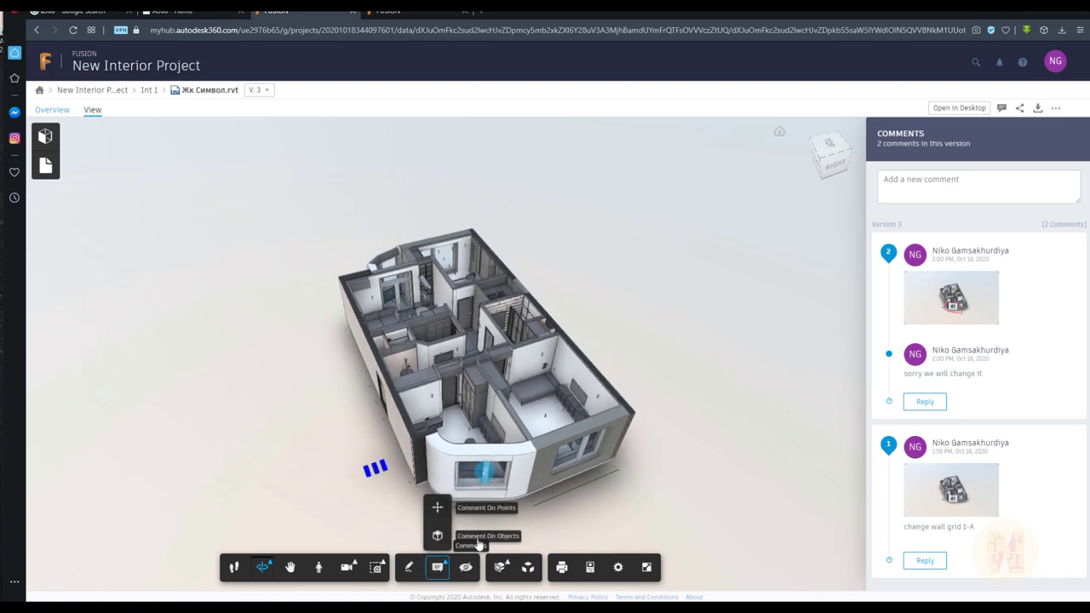
click(438, 509)
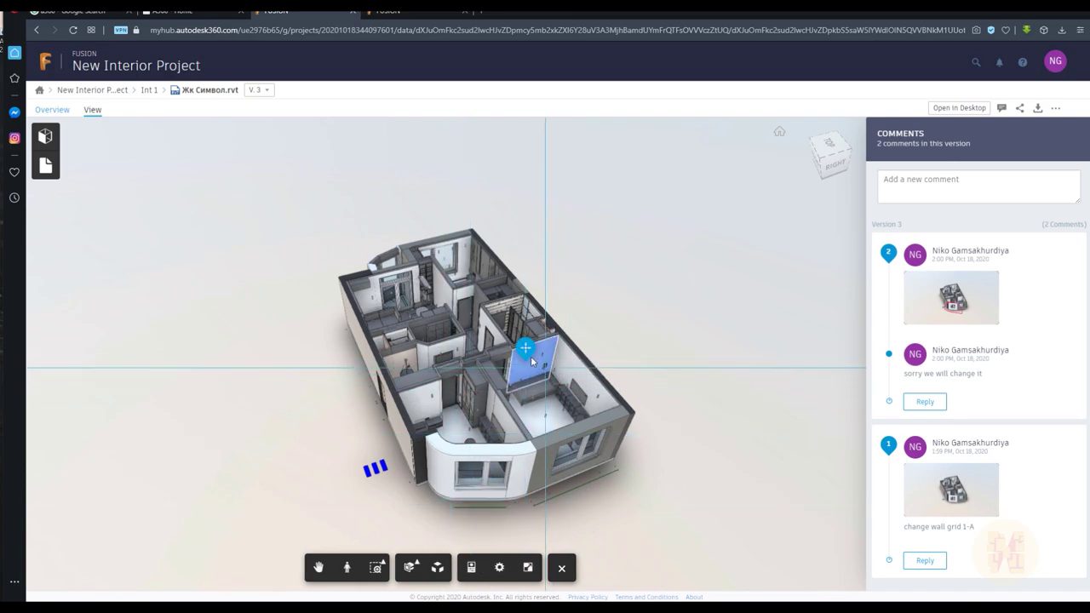
click(526, 351)
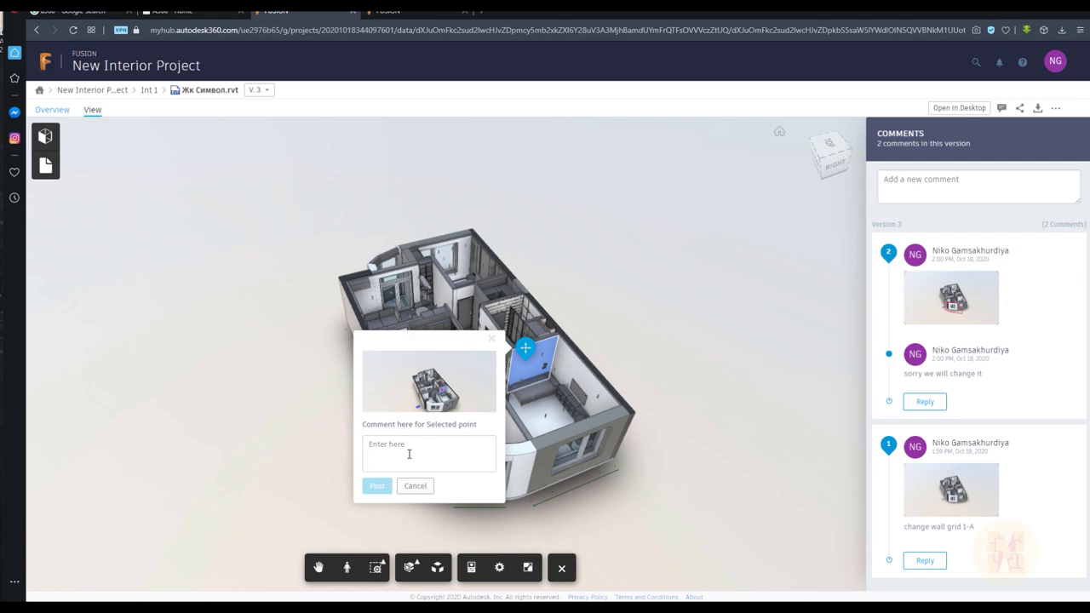
text(change color)
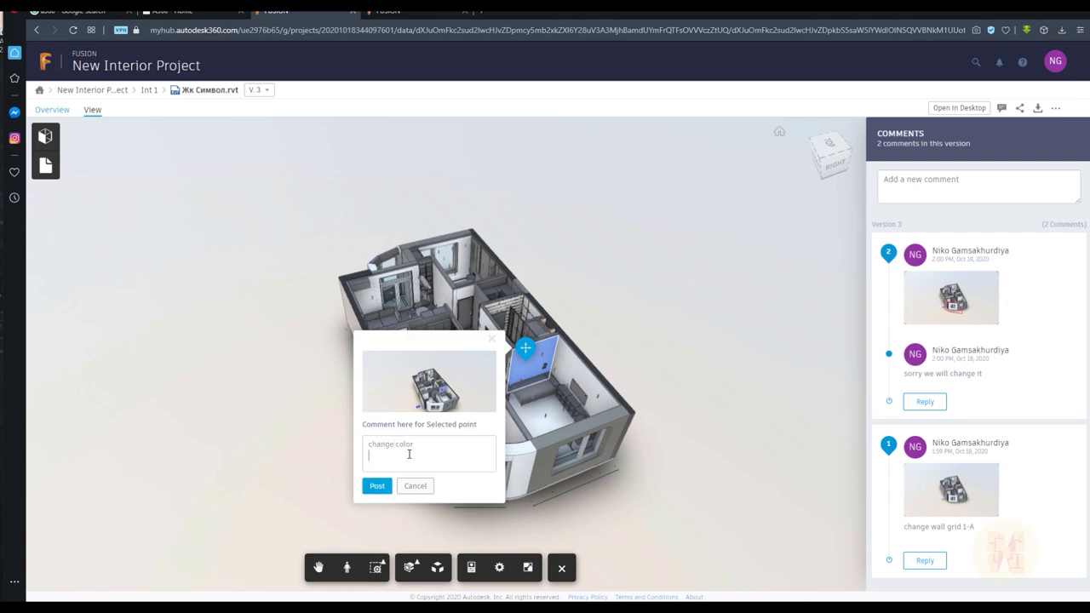
click(377, 486)
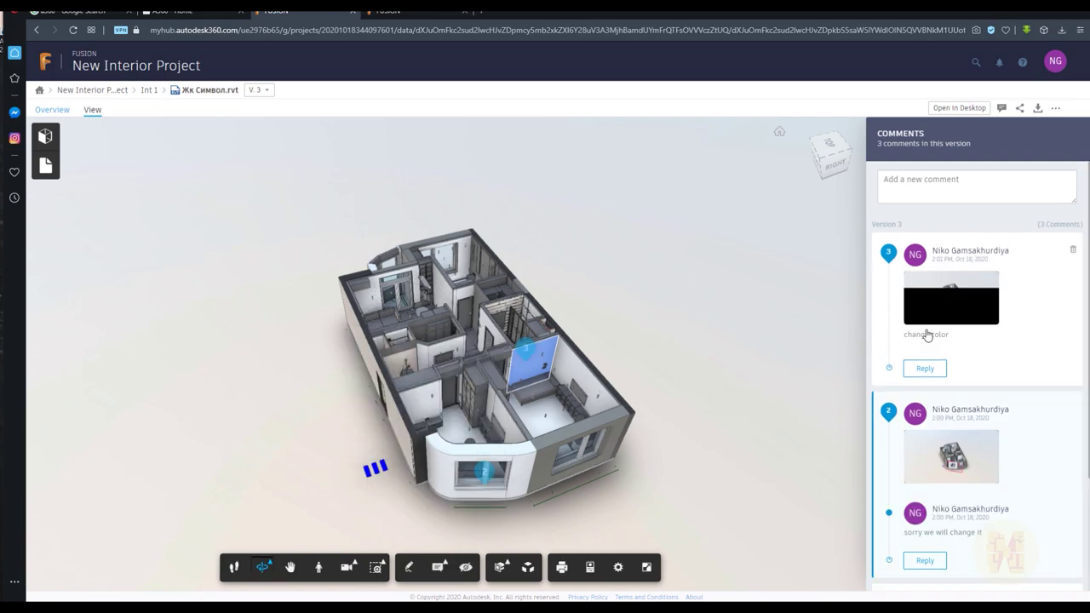
click(965, 298)
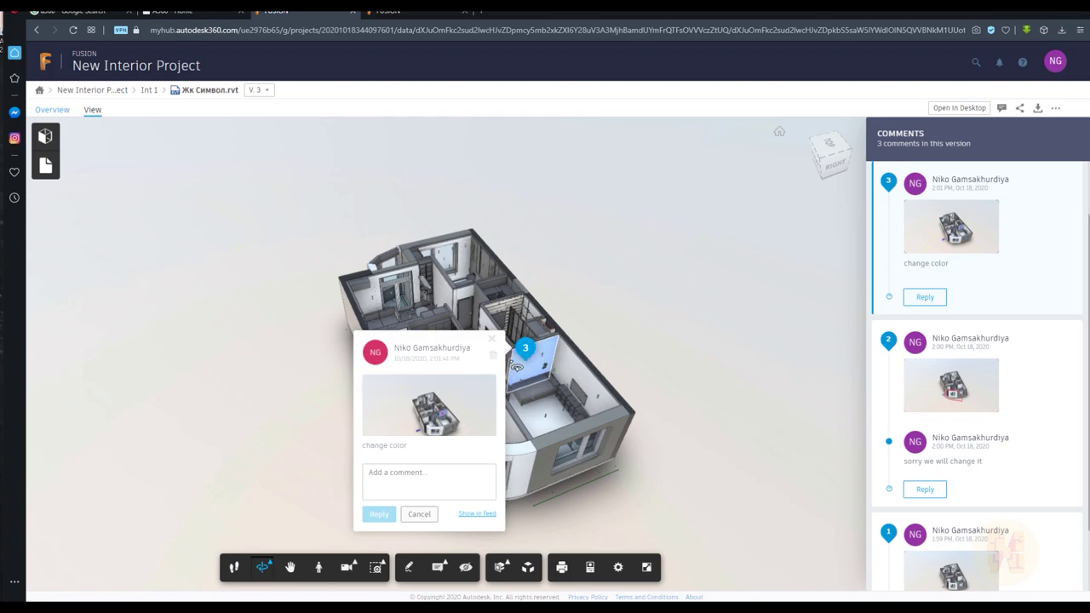
click(492, 344)
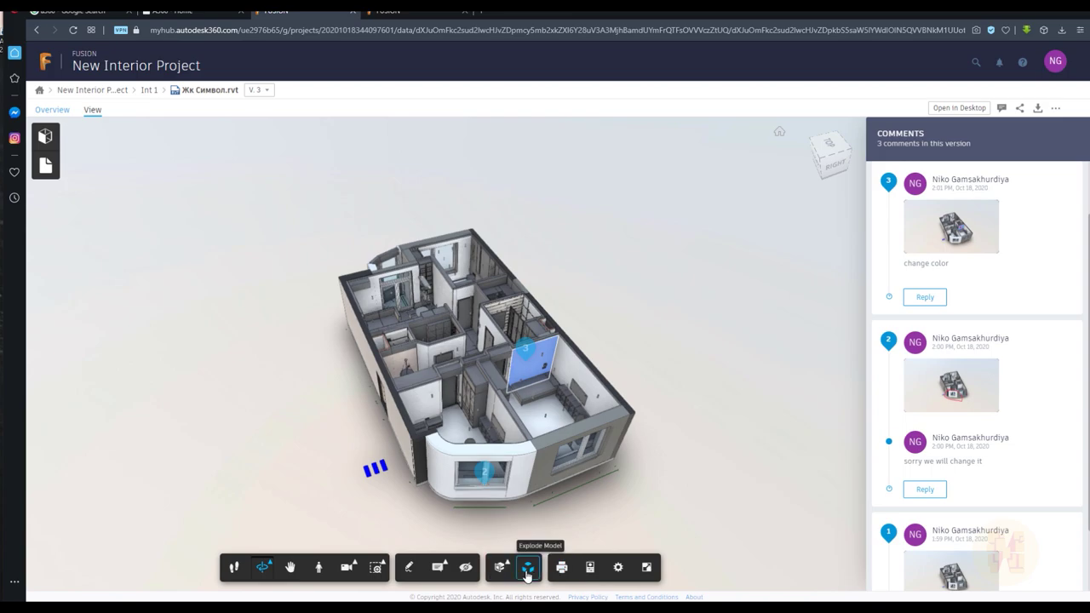
click(527, 572)
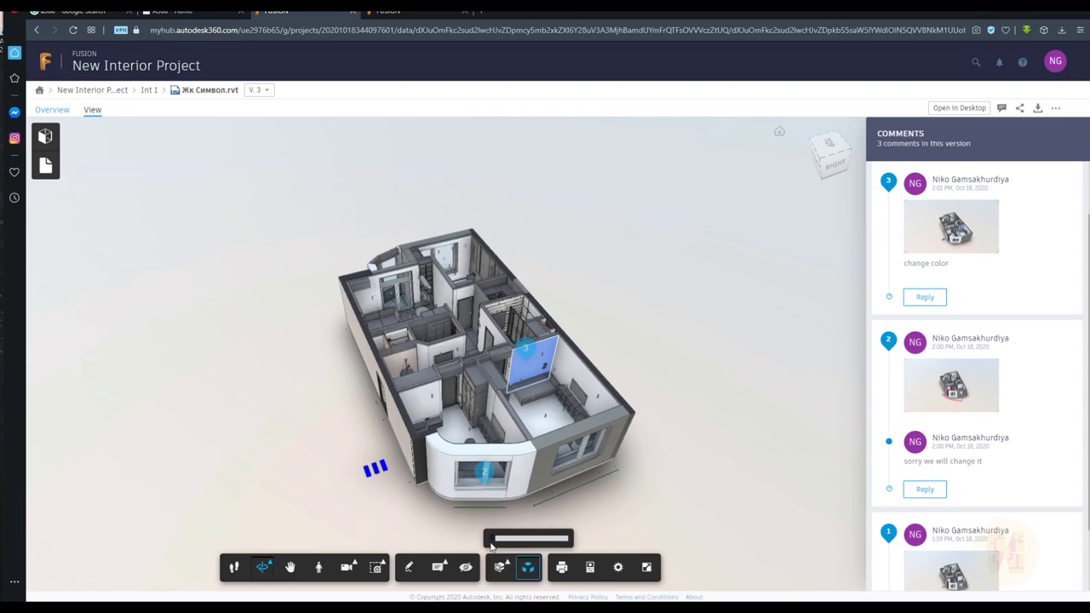
drag(494, 538, 492, 538)
click(527, 572)
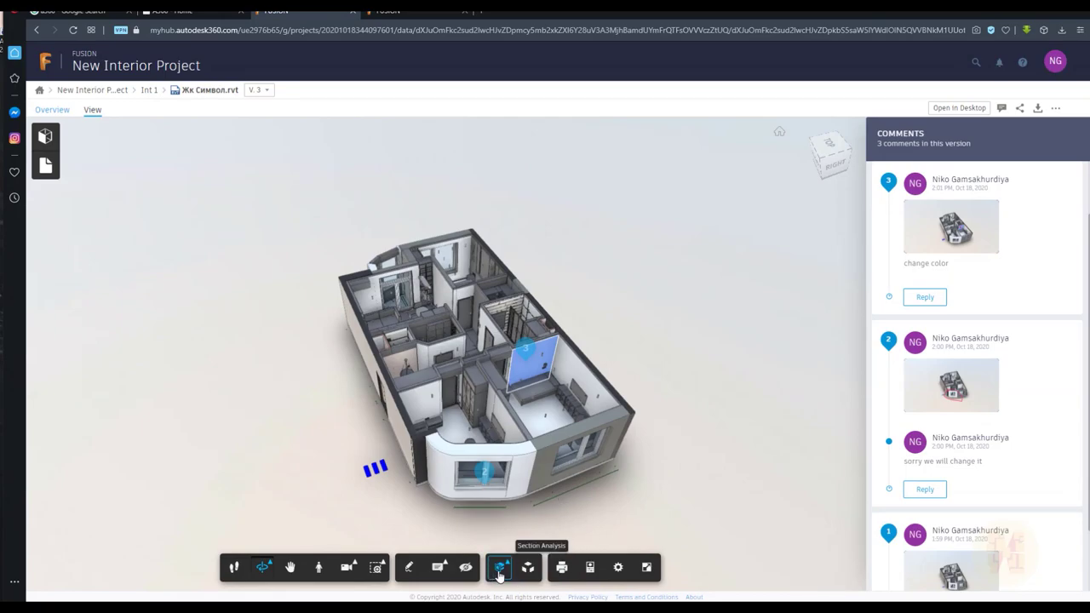
click(500, 572)
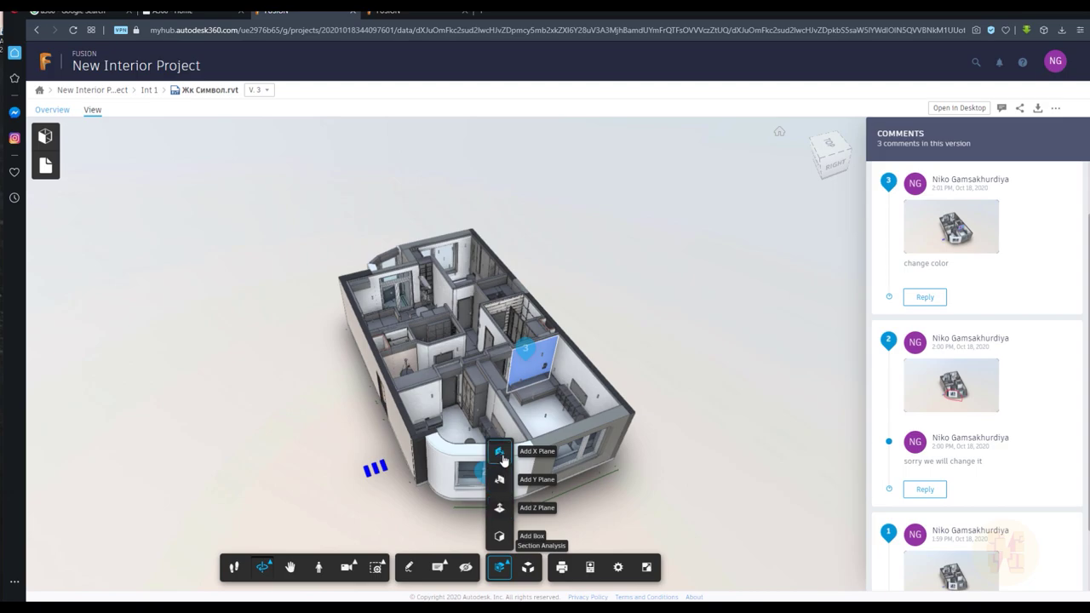
click(500, 452)
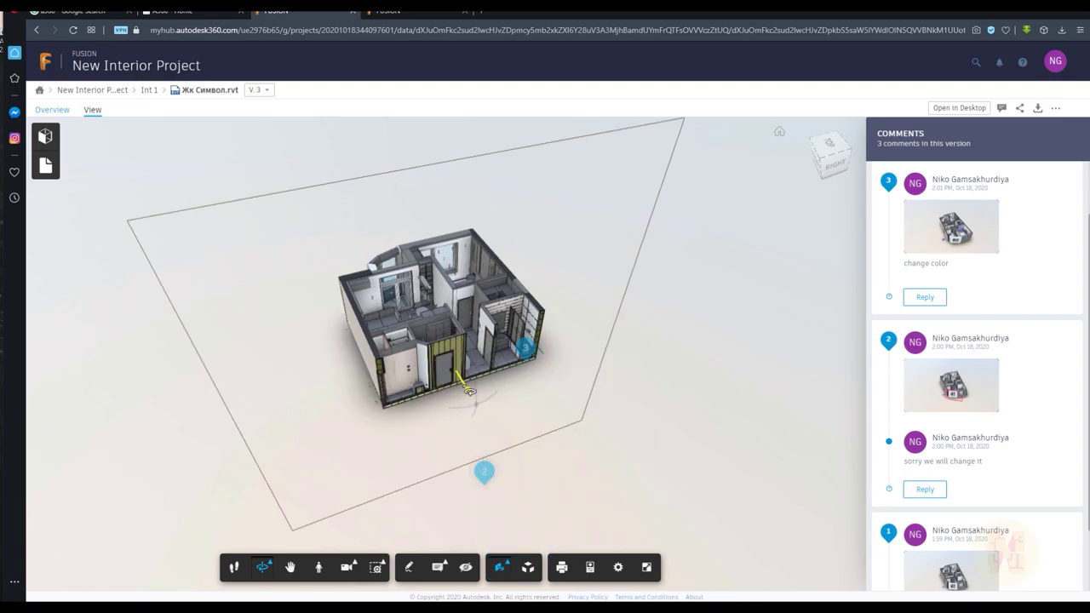
drag(469, 390, 486, 433)
key(Escape)
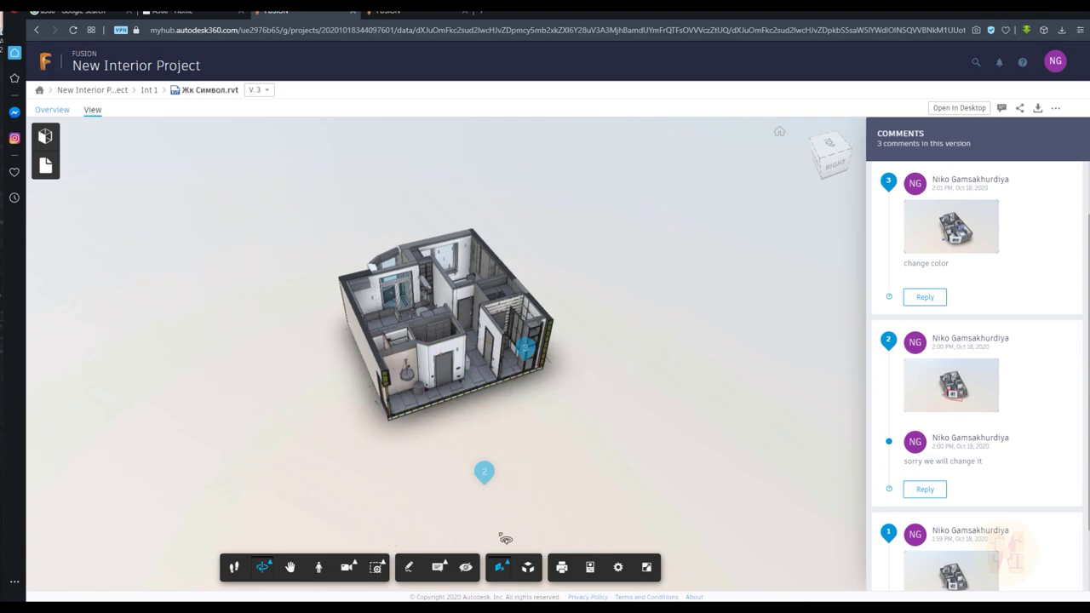
click(497, 571)
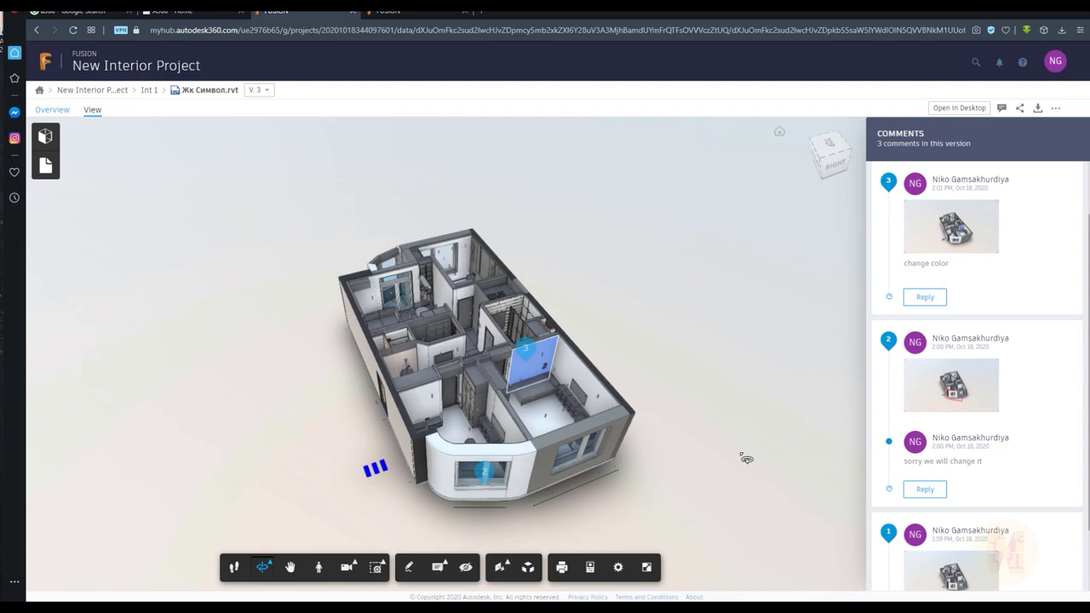
click(1020, 108)
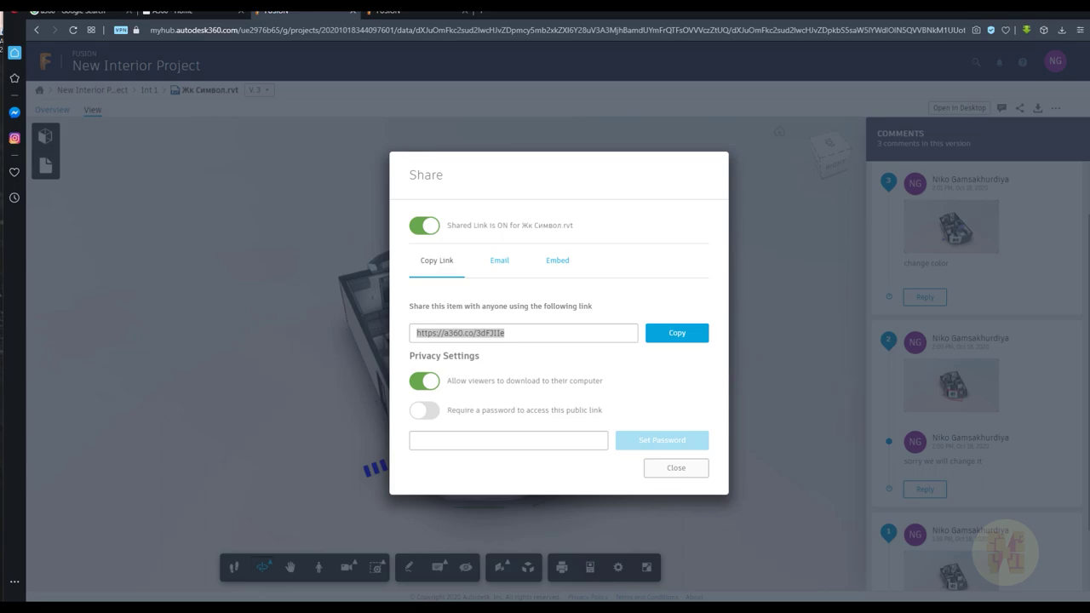
Select the entire public share URL in the Copy Link field
click(522, 330)
click(516, 332)
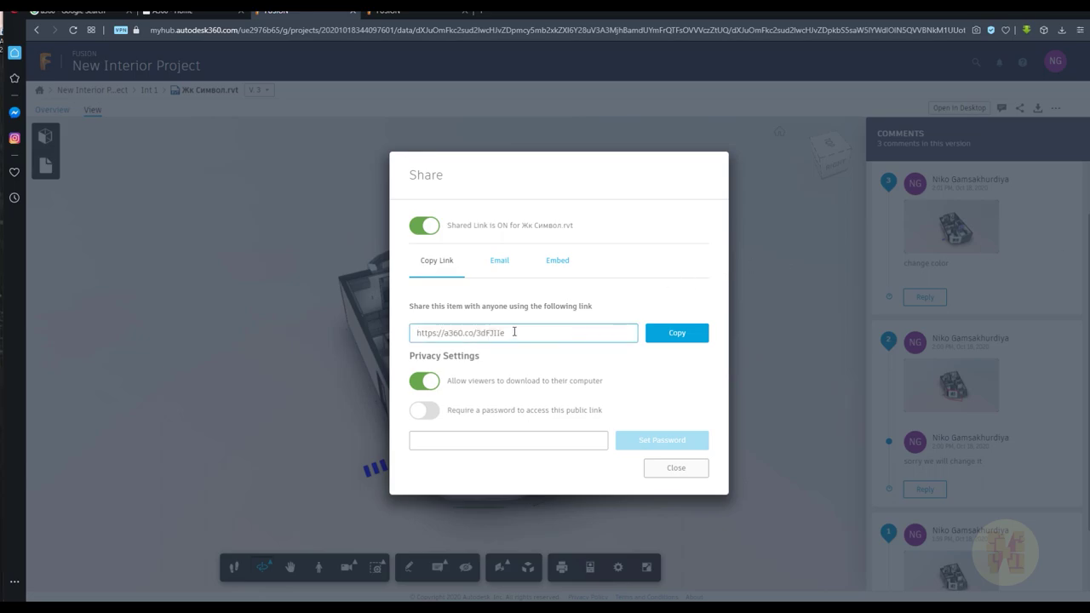
key(ctrl+a)
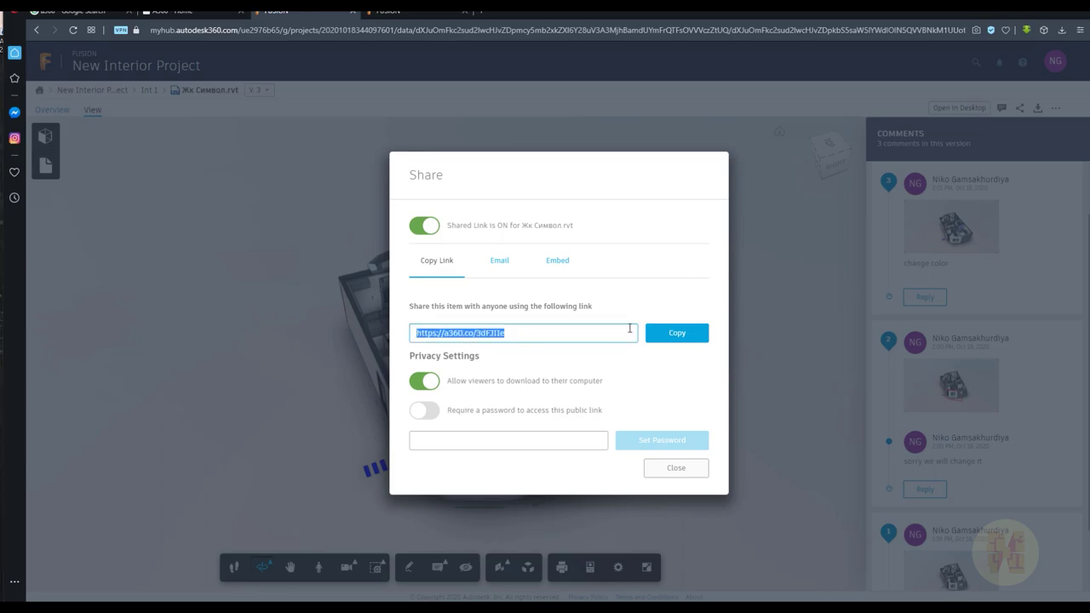